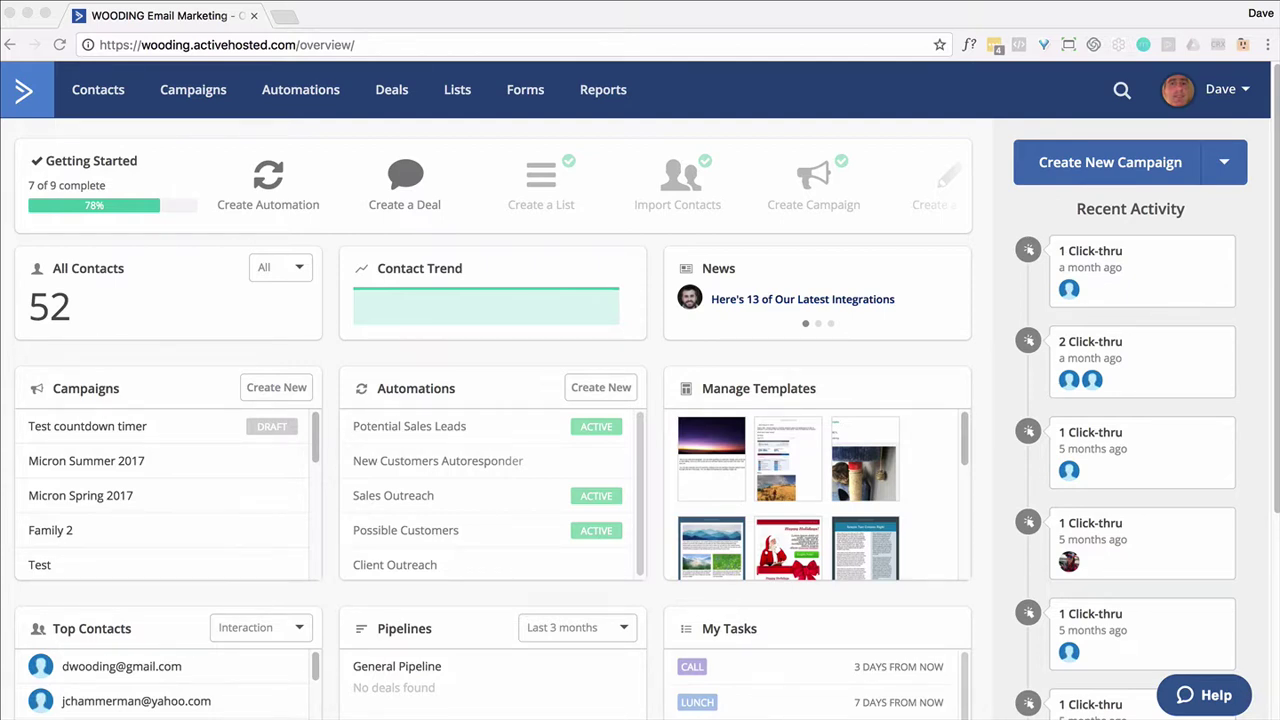
pyautogui.click(193, 92)
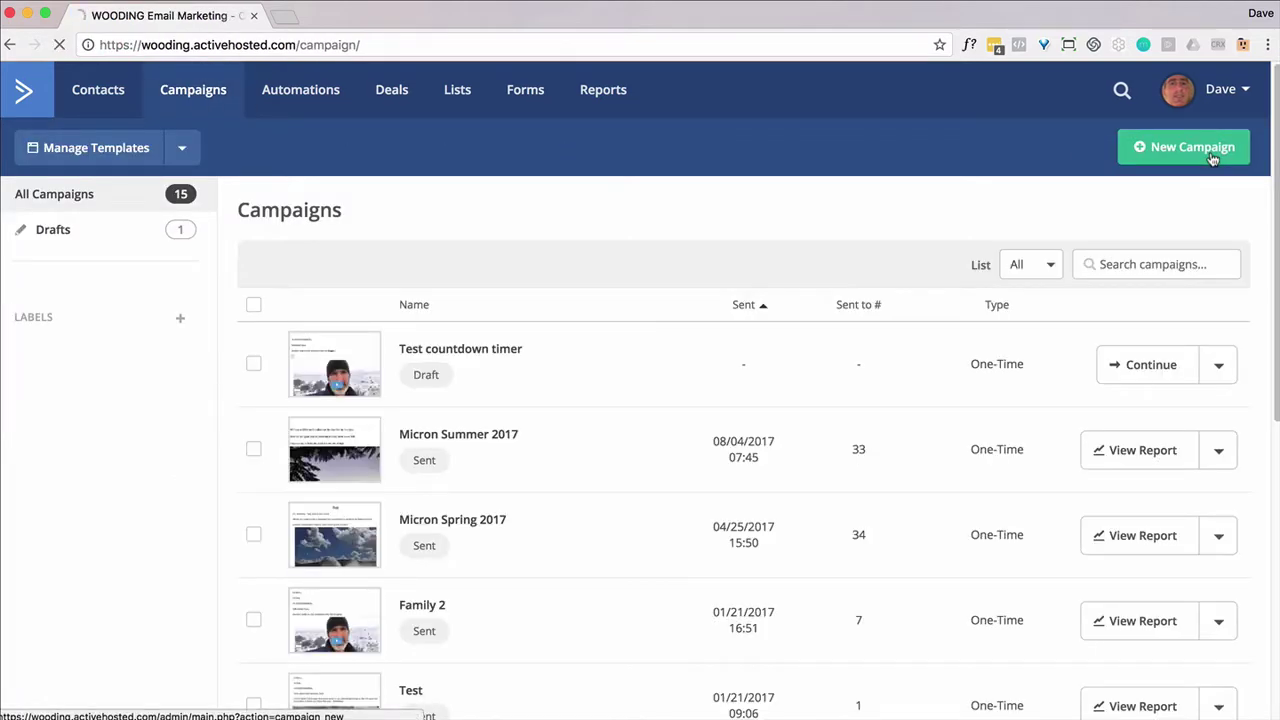
pyautogui.click(1213, 147)
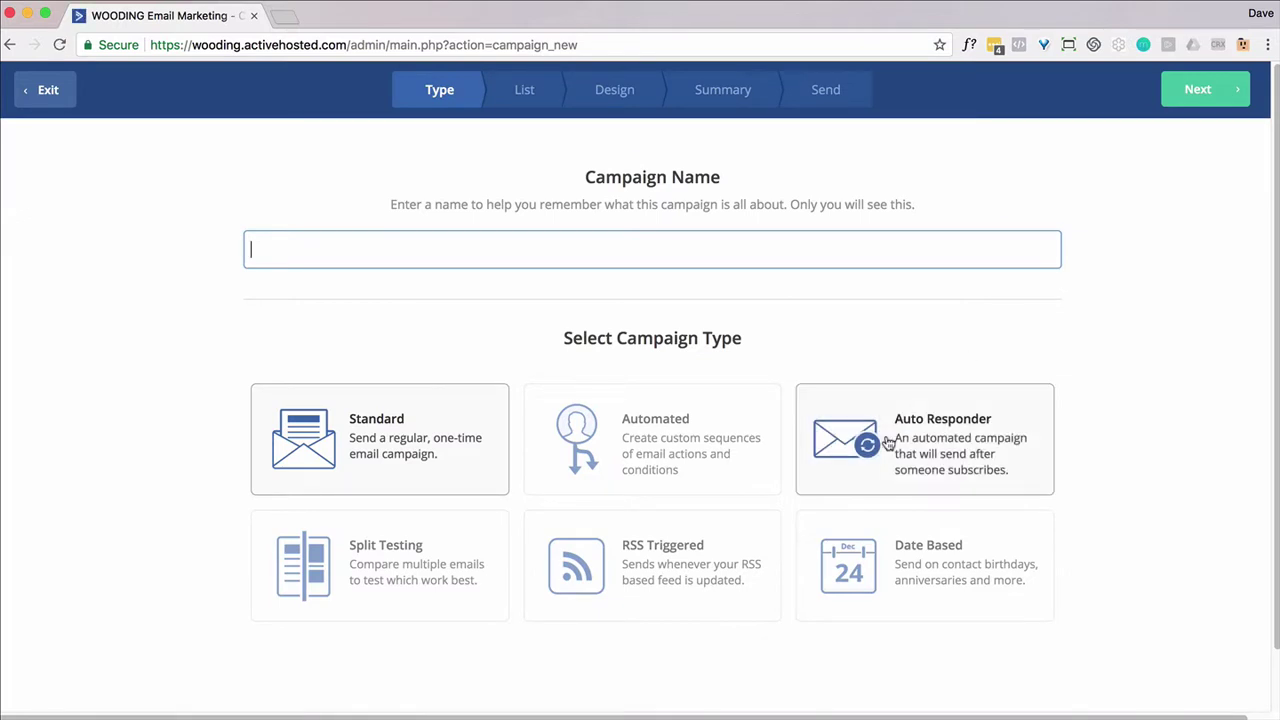
pyautogui.click(10, 44)
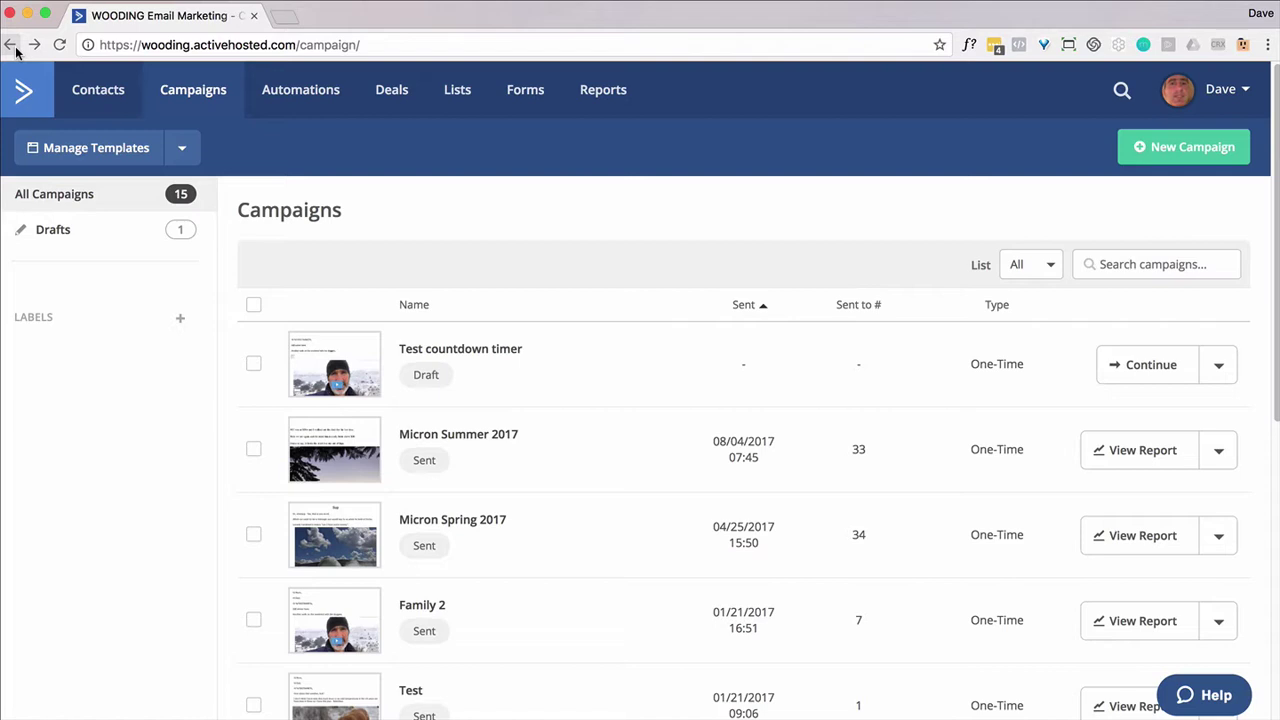
# Create a new automation using the Start from Scratch recipe.
pyautogui.click(305, 97)
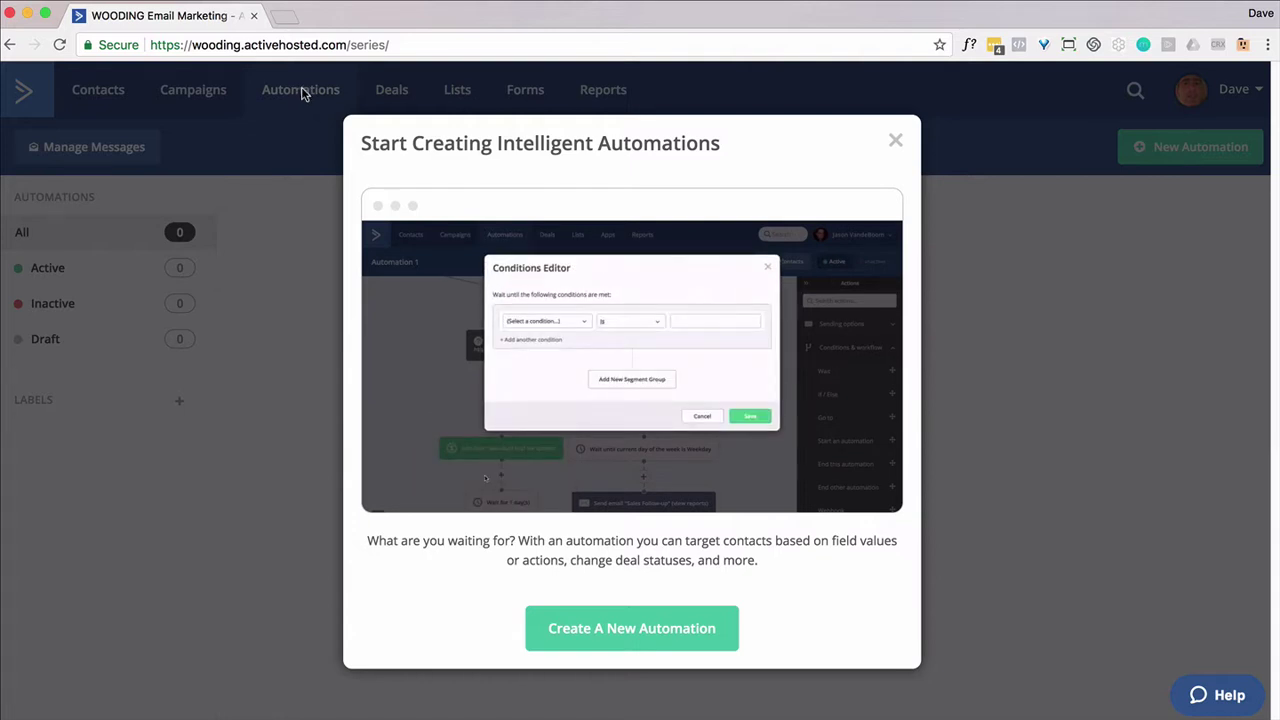
pyautogui.click(607, 630)
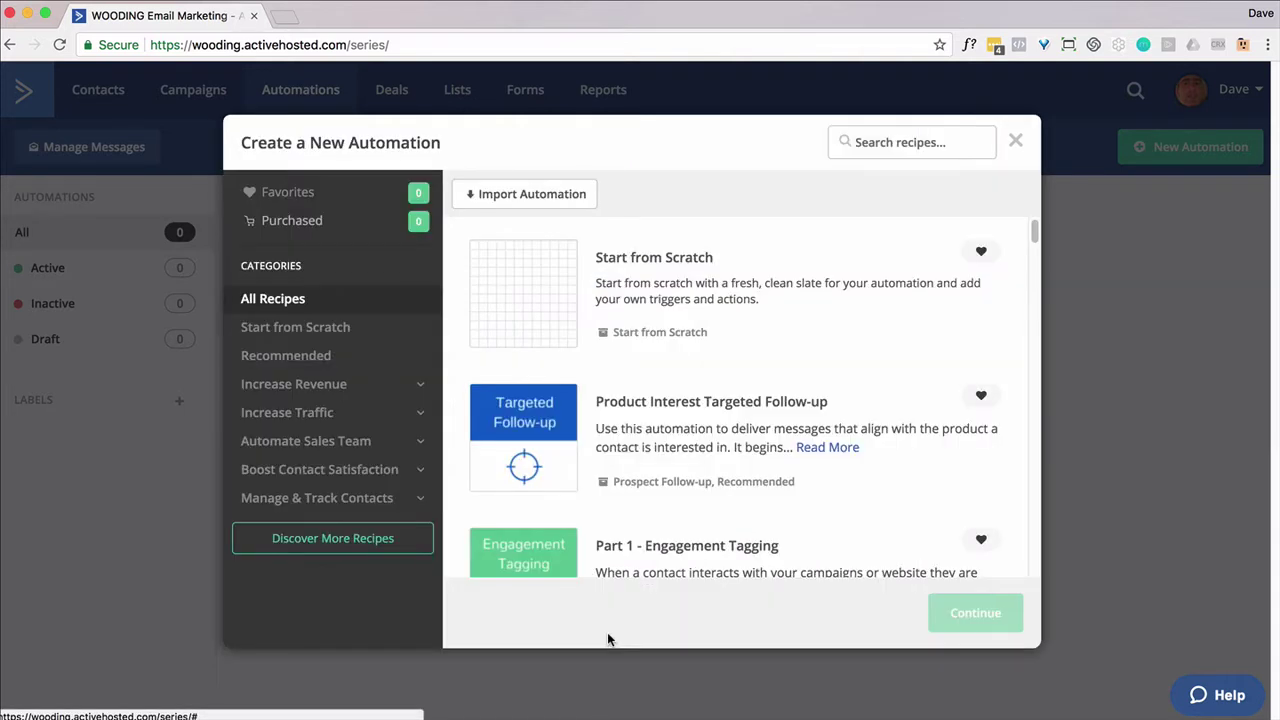
pyautogui.click(546, 303)
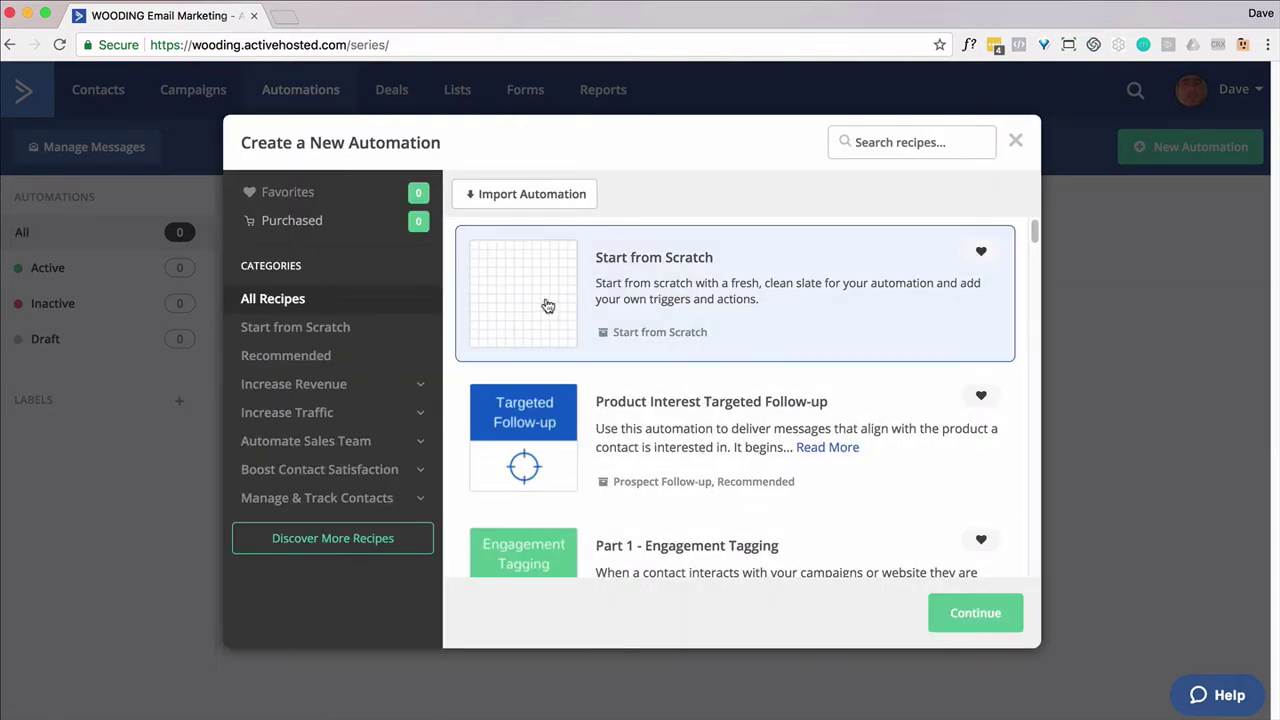
pyautogui.click(970, 613)
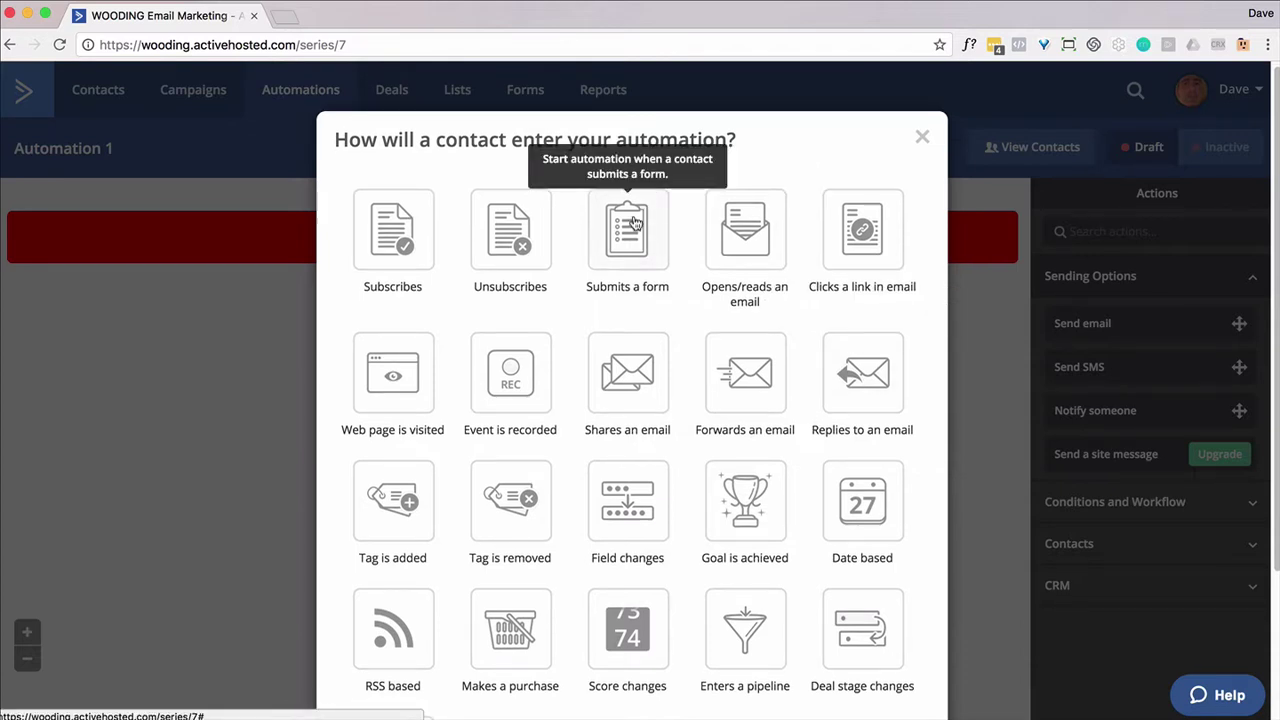
# Add a start trigger that runs once when a contact submits the form Test.
pyautogui.click(632, 222)
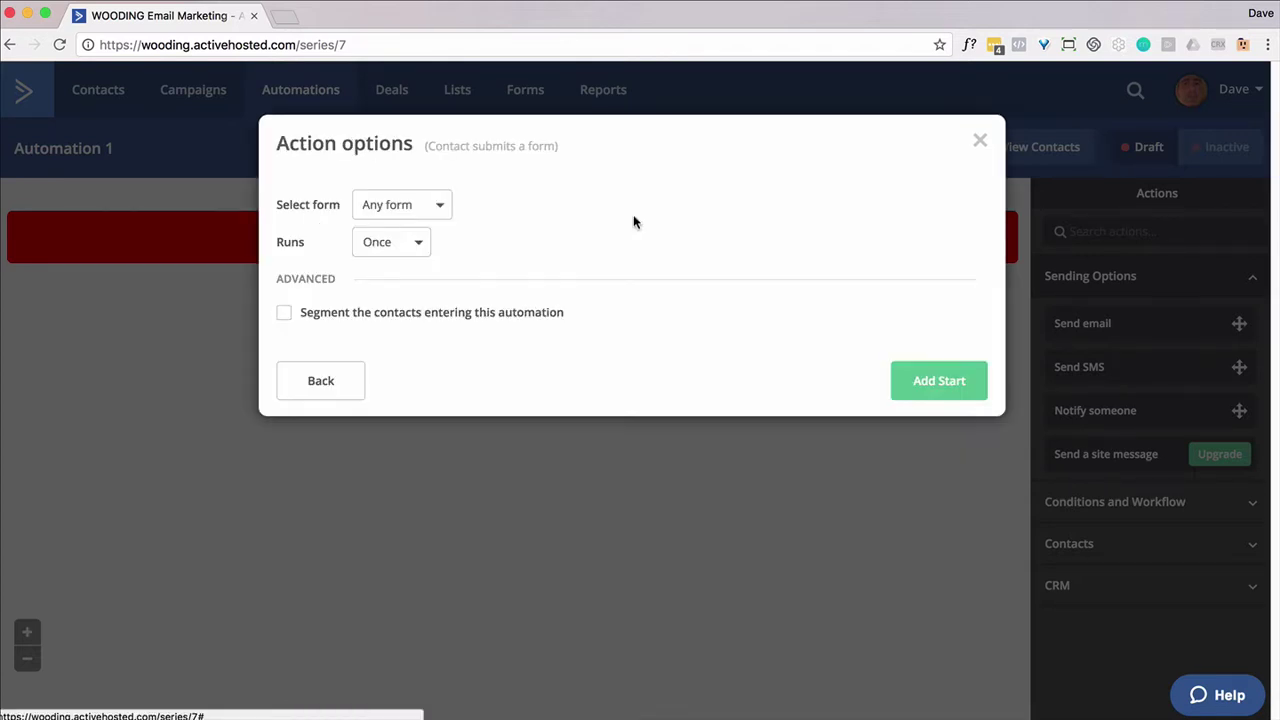
pyautogui.click(446, 218)
pyautogui.click(421, 344)
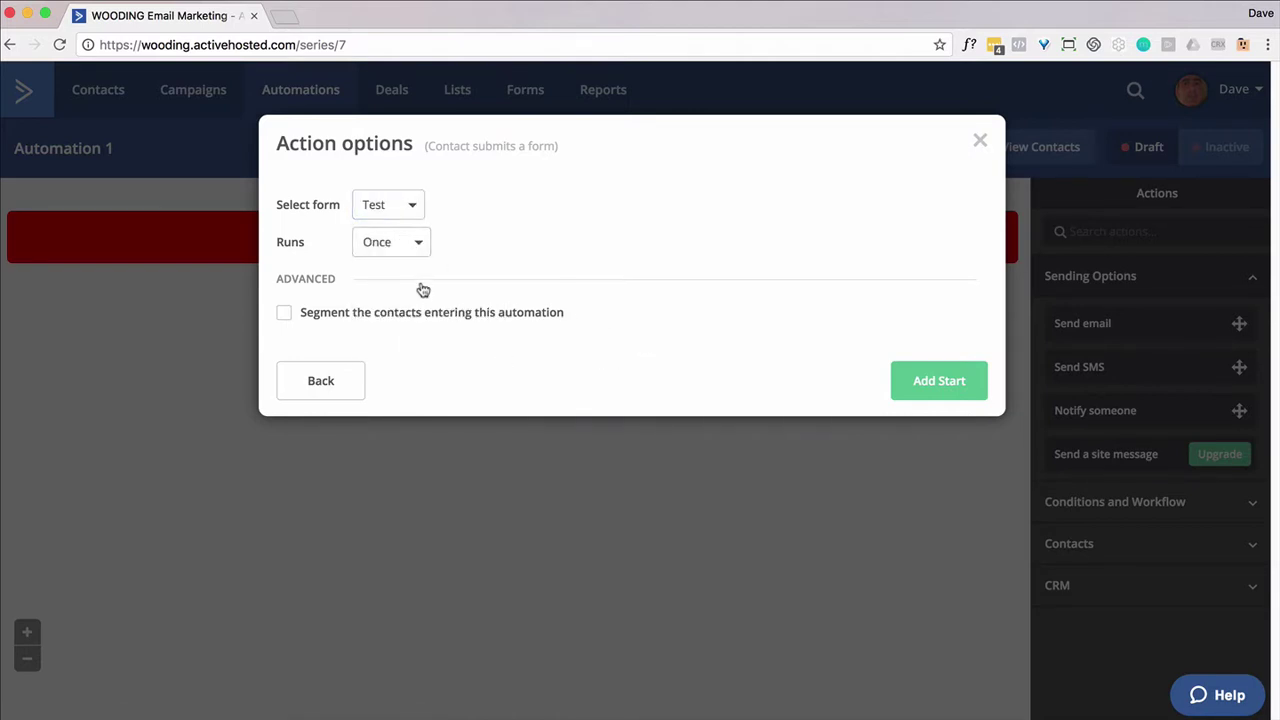
pyautogui.click(920, 393)
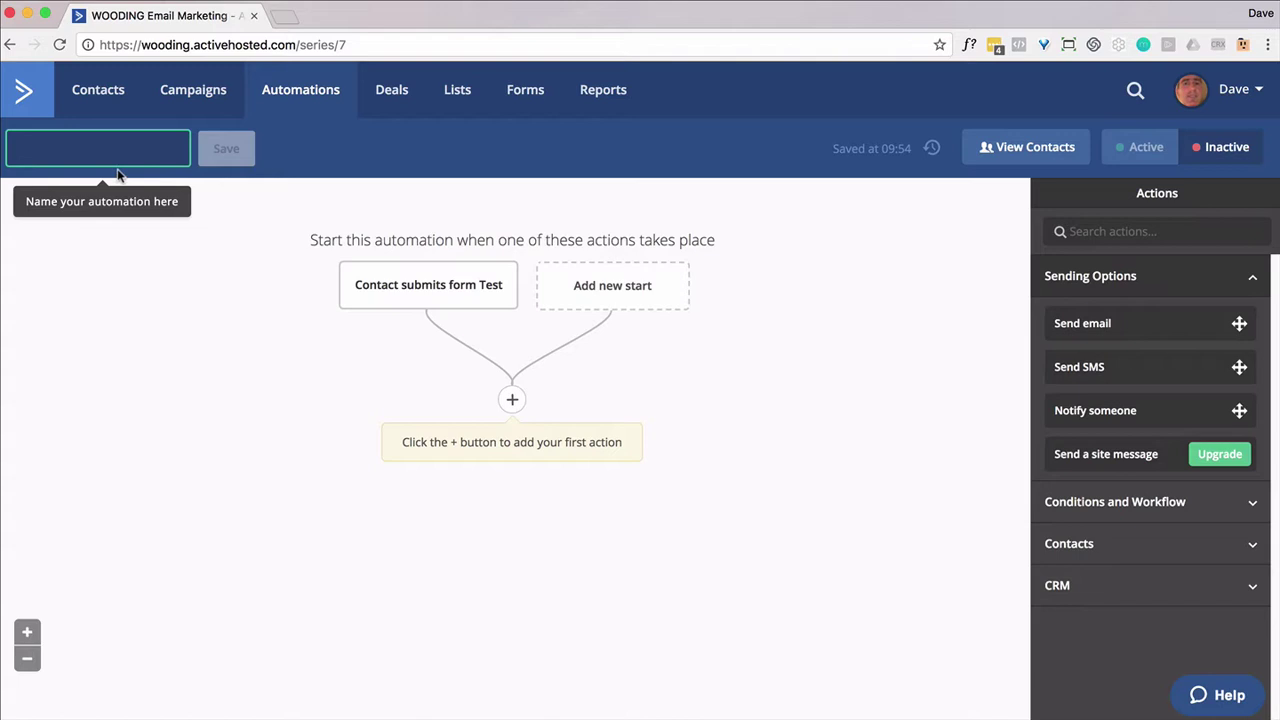
# Name the automation Autoresponder, save the name, and set the automation to active.
pyautogui.write('Aut')
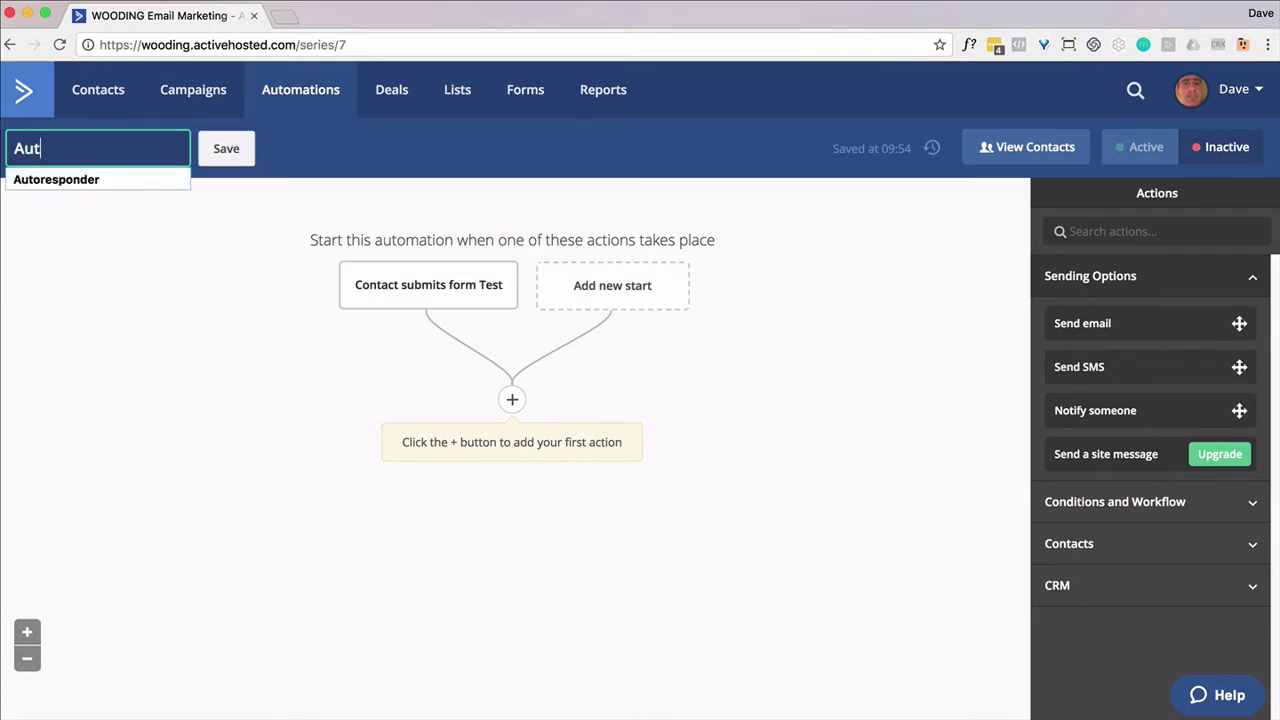
pyautogui.write('oresponder')
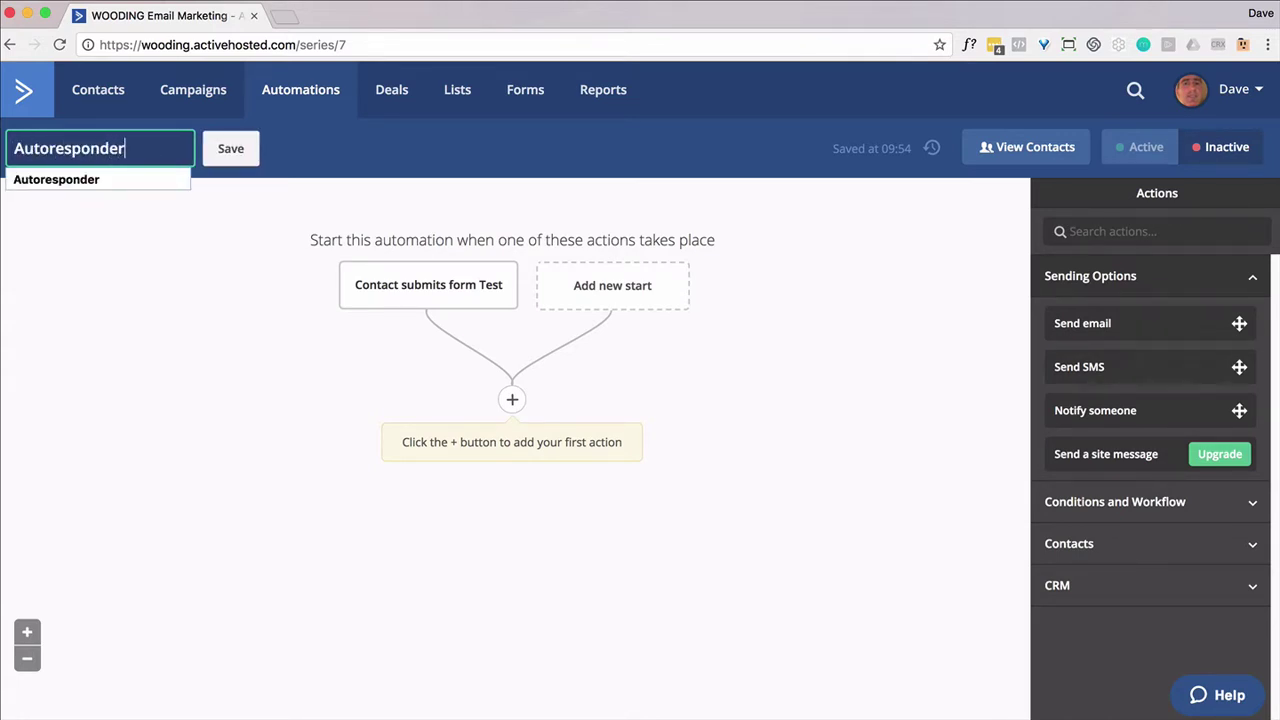
pyautogui.click(225, 152)
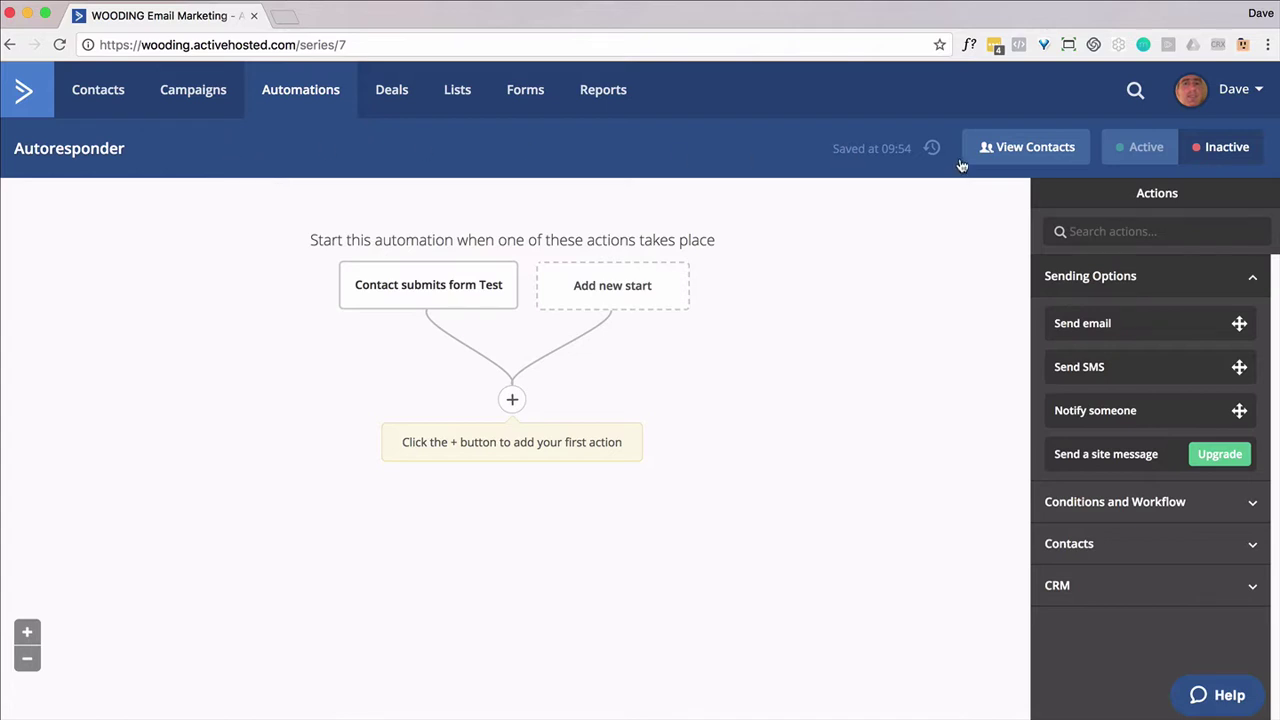
pyautogui.click(1155, 152)
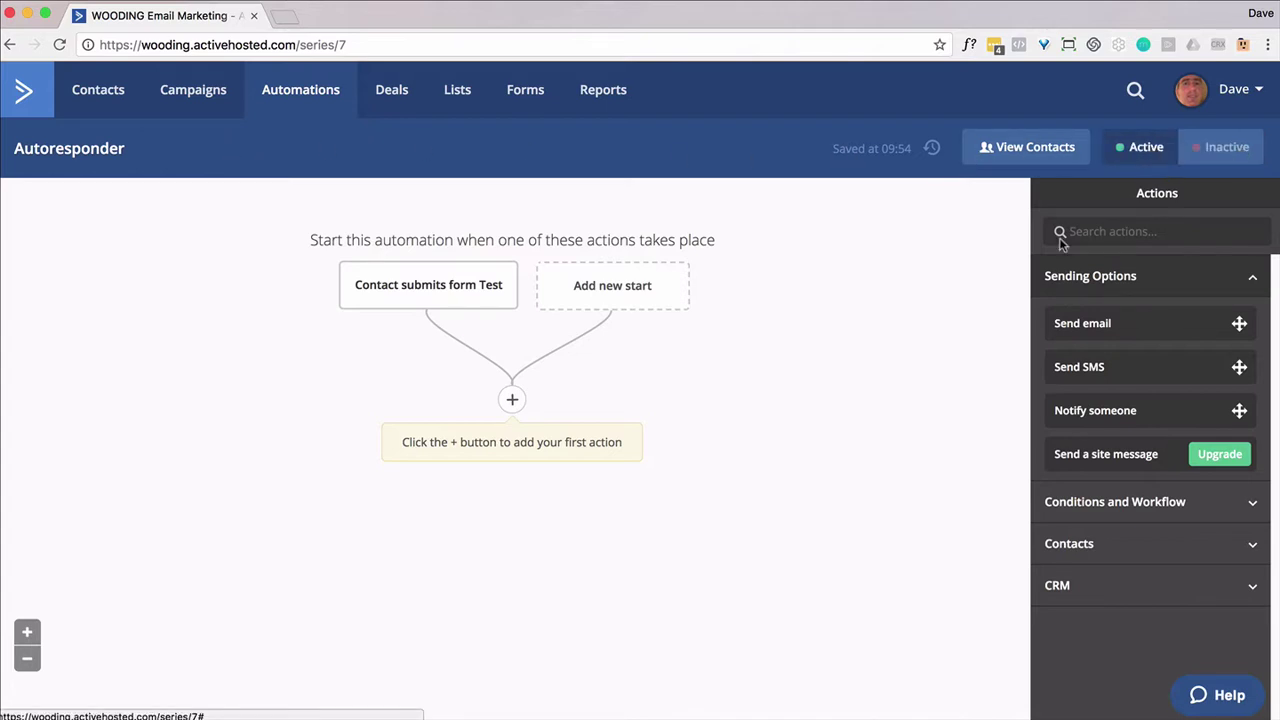
# Add a Send email action as the automation's first action and create a new email named "Email 1" for it.
pyautogui.click(513, 401)
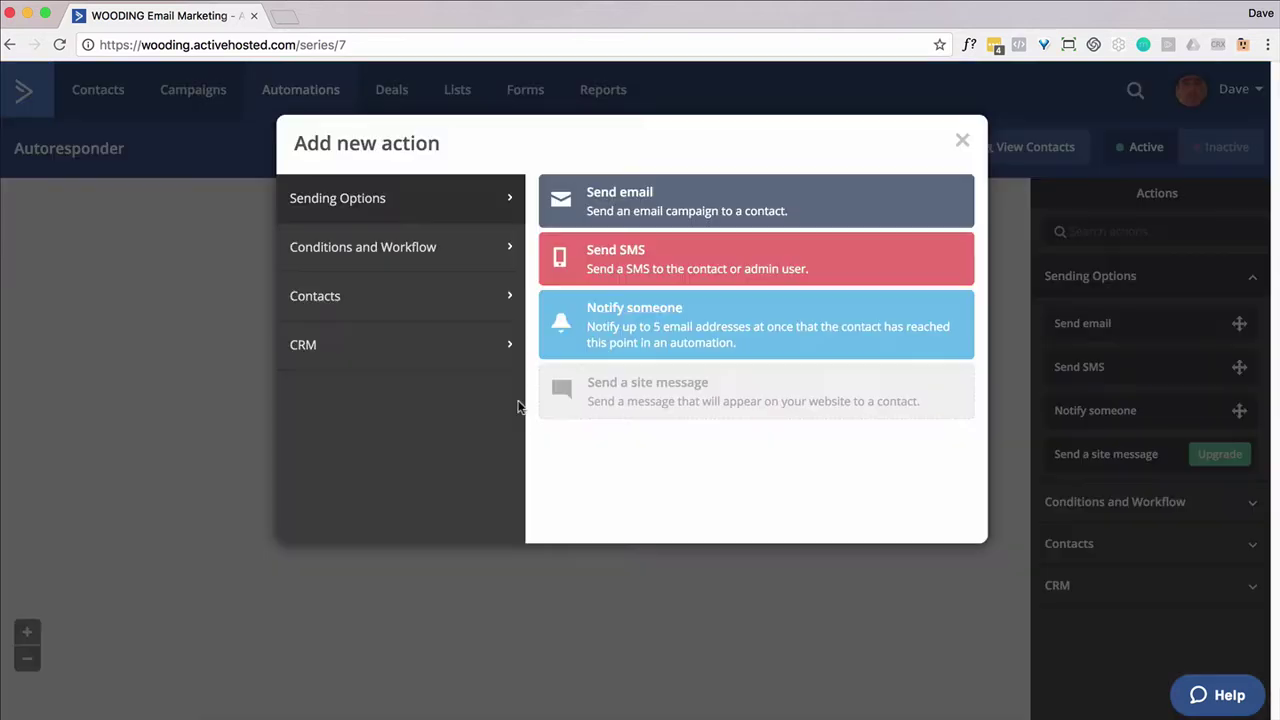
pyautogui.click(643, 192)
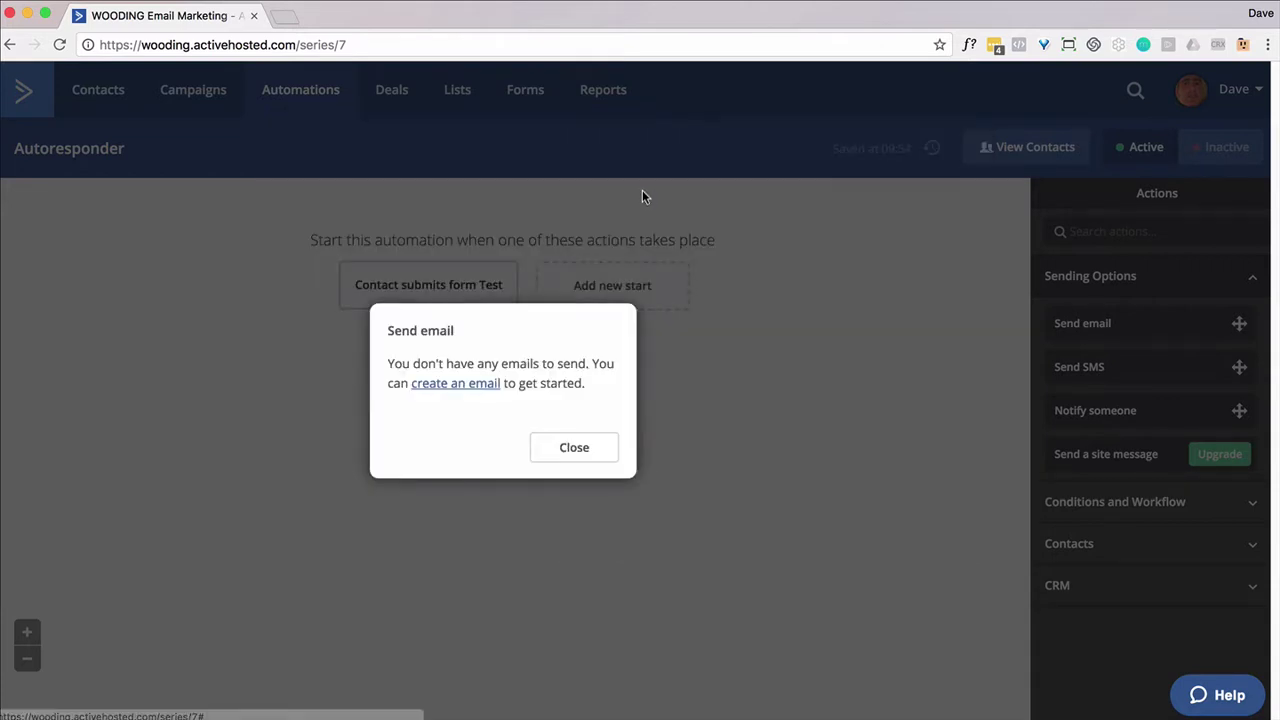
pyautogui.click(484, 388)
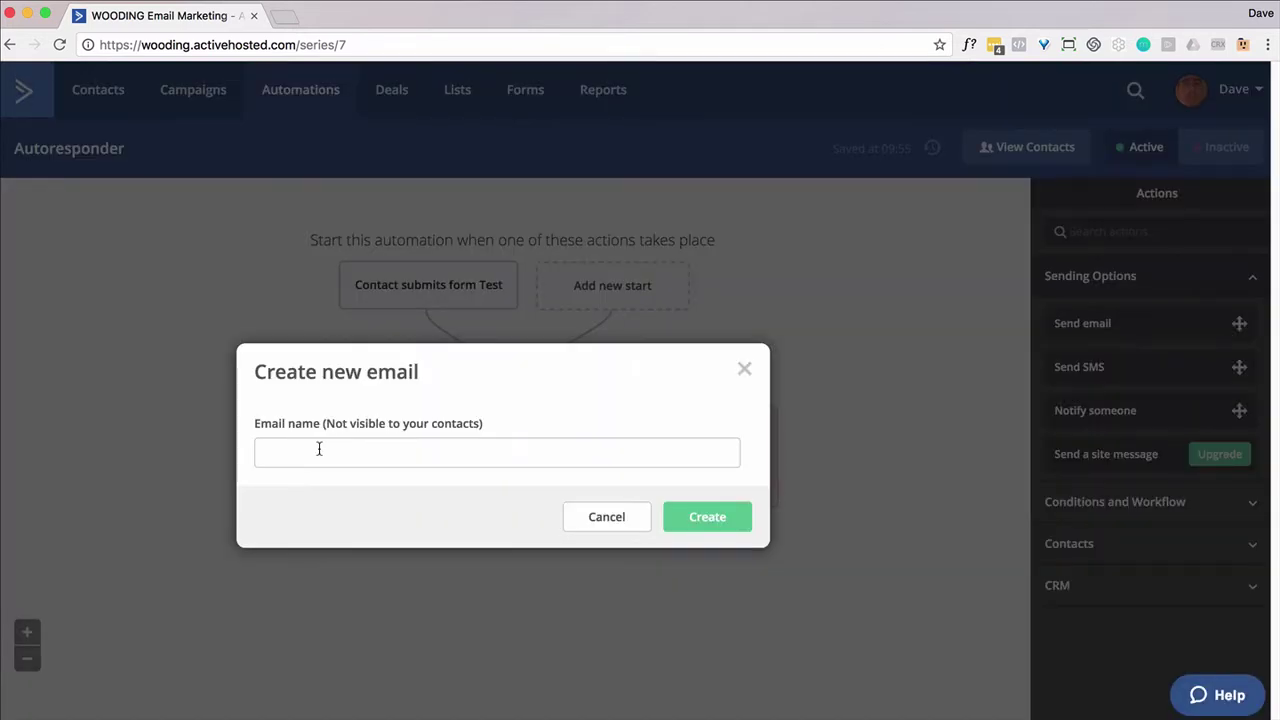
pyautogui.click(315, 450)
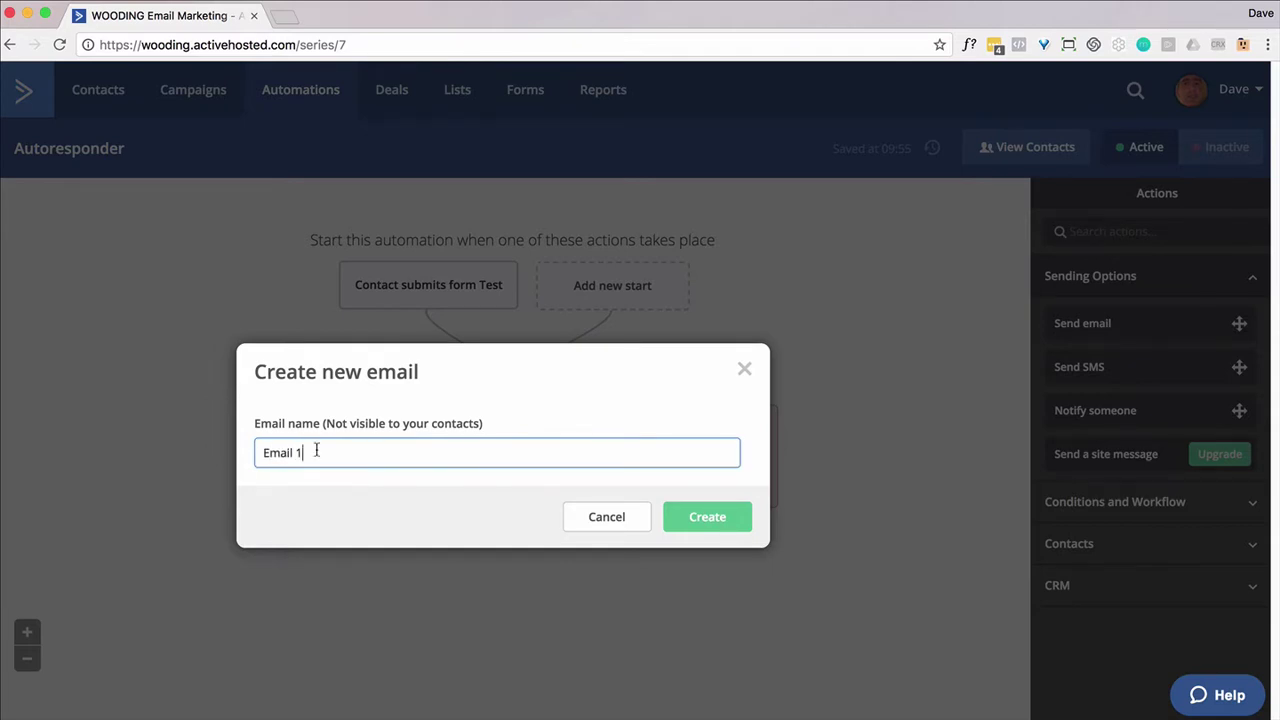
pyautogui.click(701, 518)
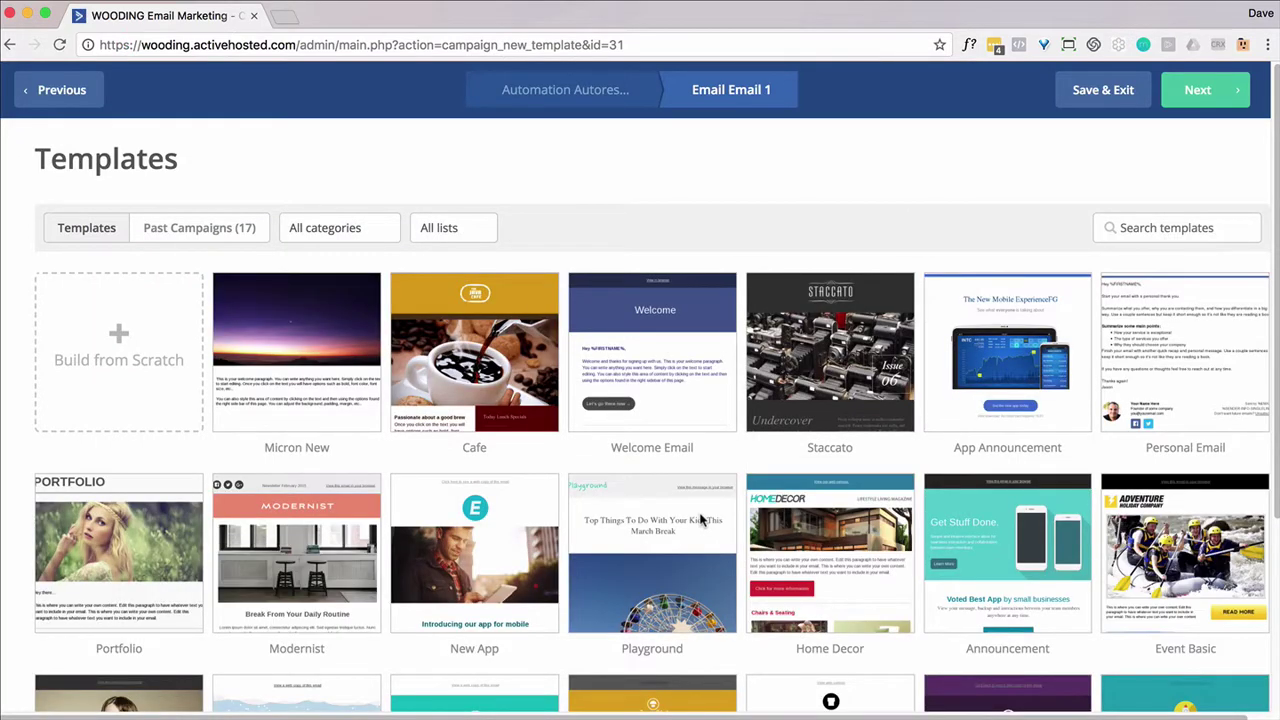
# Apply the Micron New template with the subject "Email 1", keep the sender details, and save the email back to the automation.
pyautogui.moveTo(688, 514)
pyautogui.click(288, 310)
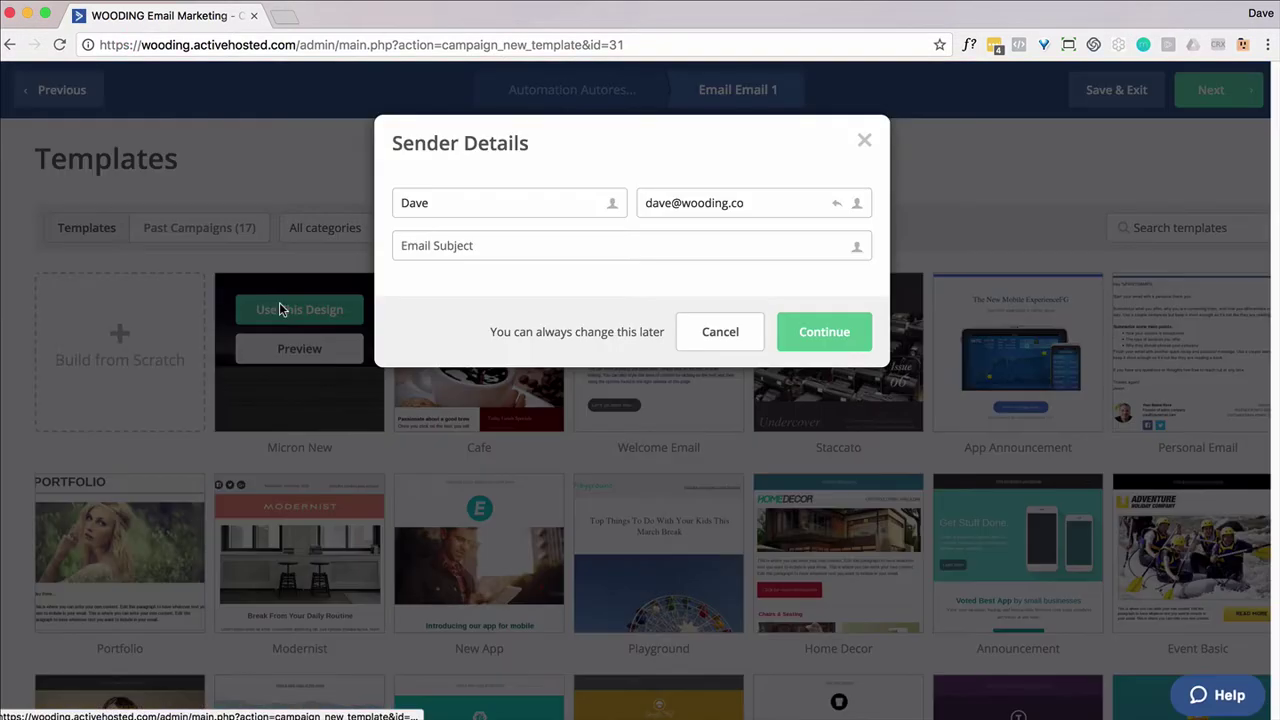
pyautogui.click(425, 257)
pyautogui.write('Email 1')
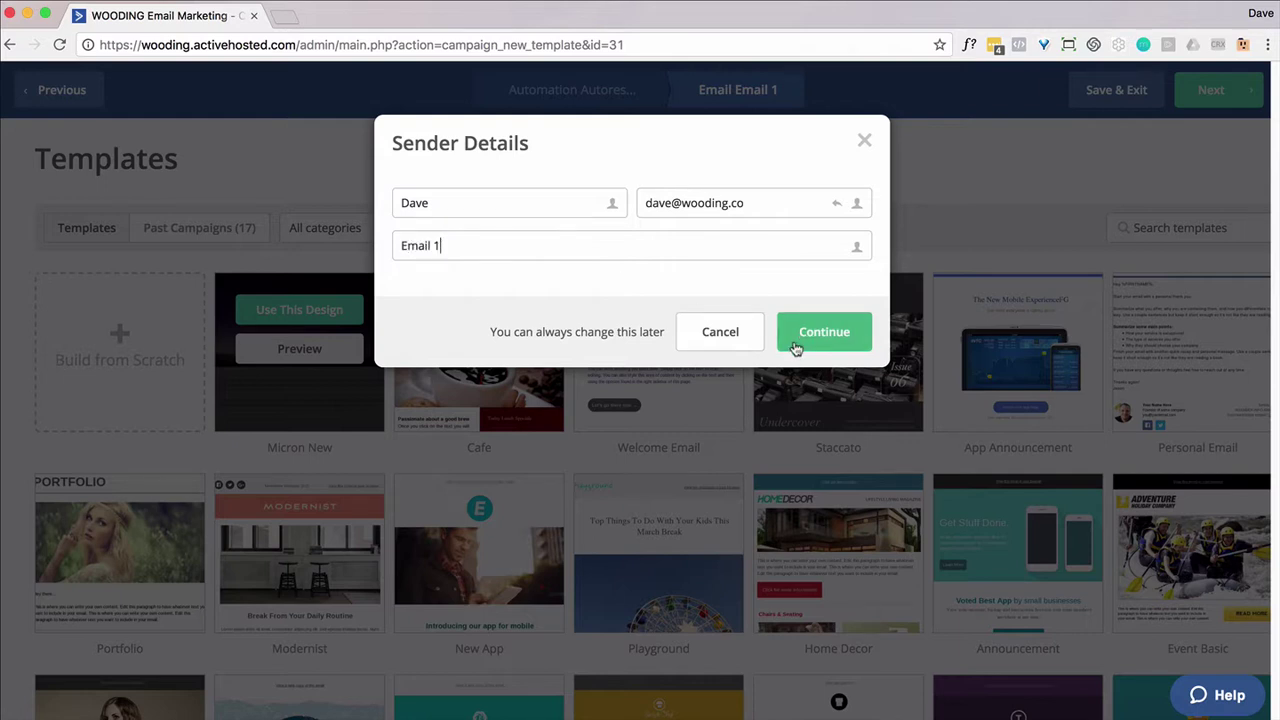
pyautogui.click(795, 340)
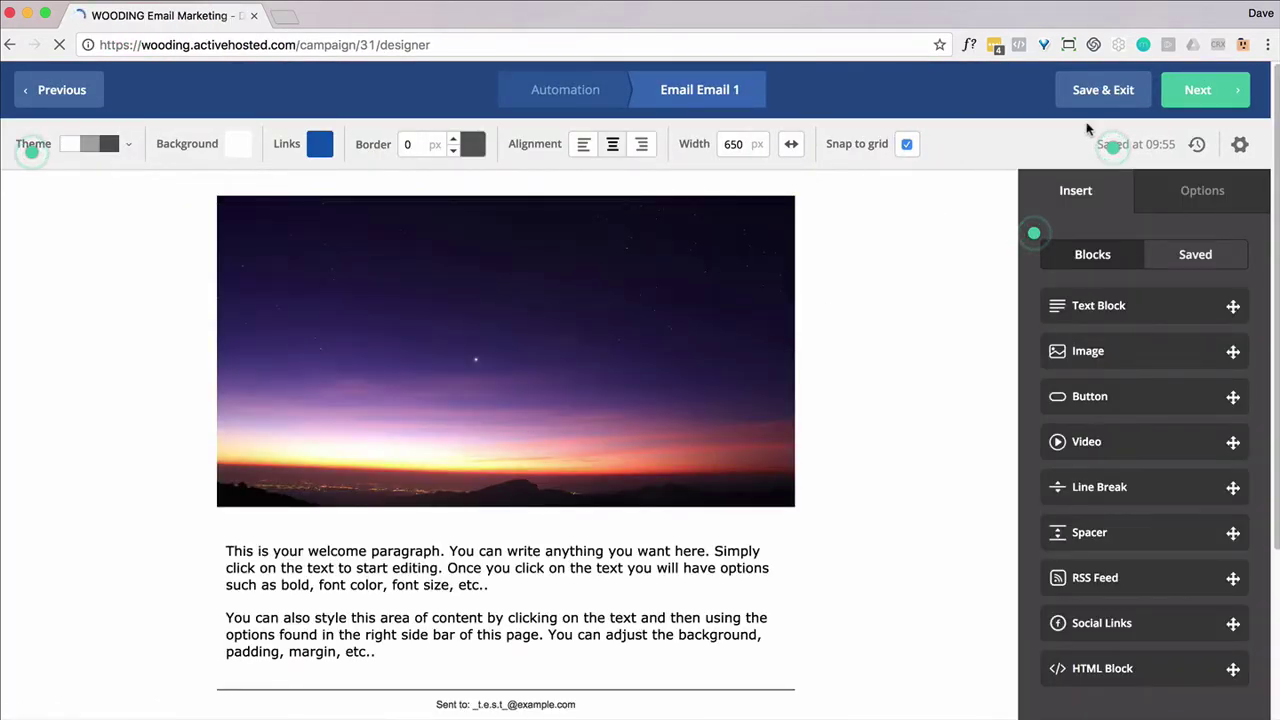
pyautogui.click(1093, 98)
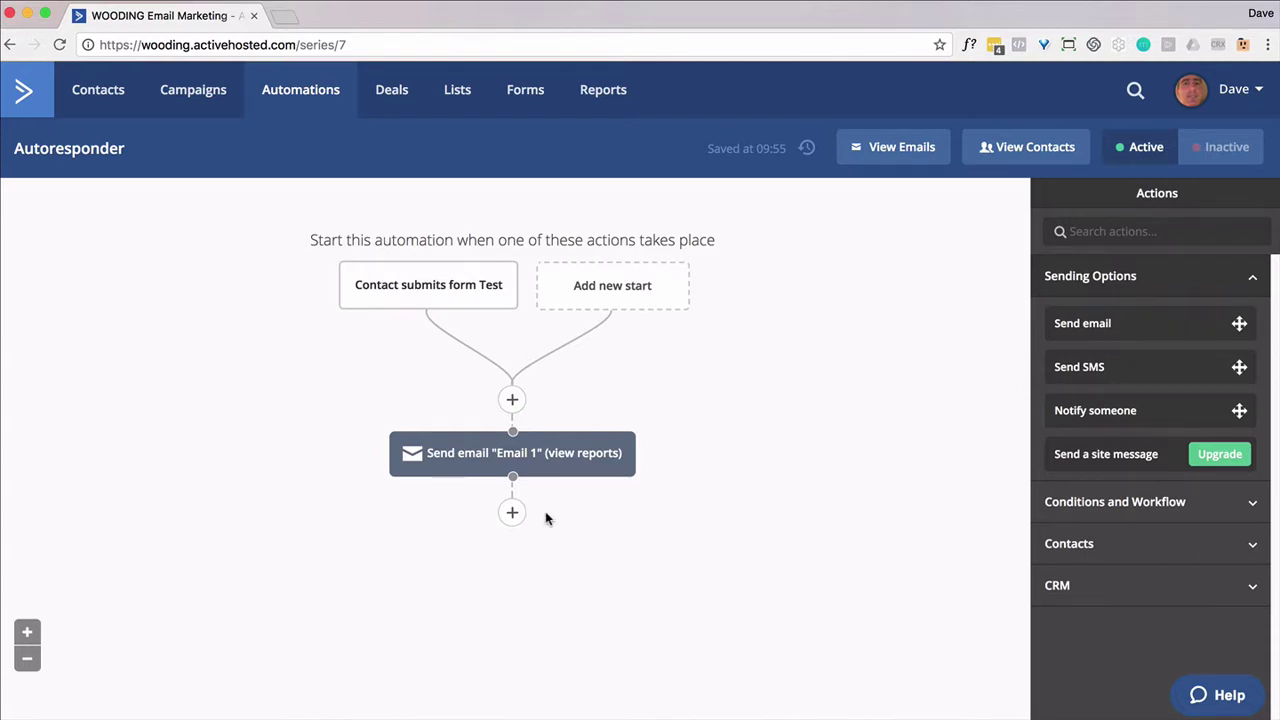
# Add a Wait action of 1 day below the Email 1 action.
pyautogui.click(516, 516)
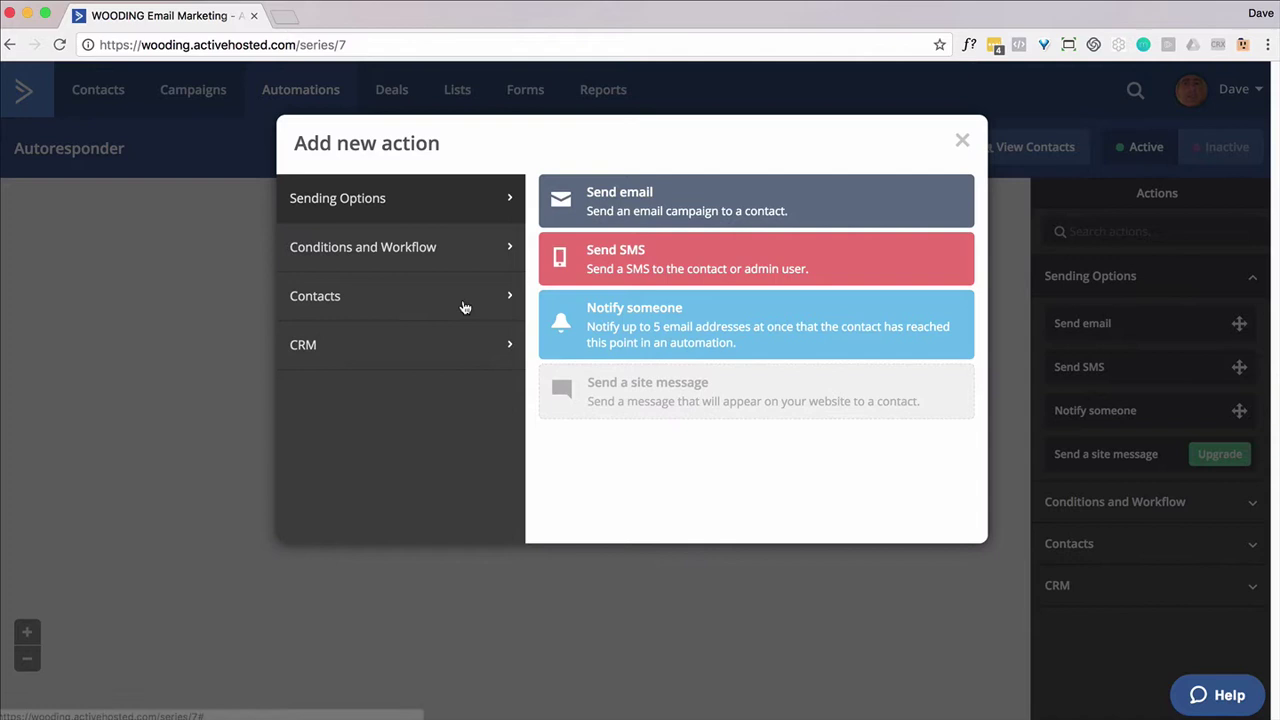
pyautogui.click(452, 262)
pyautogui.click(616, 191)
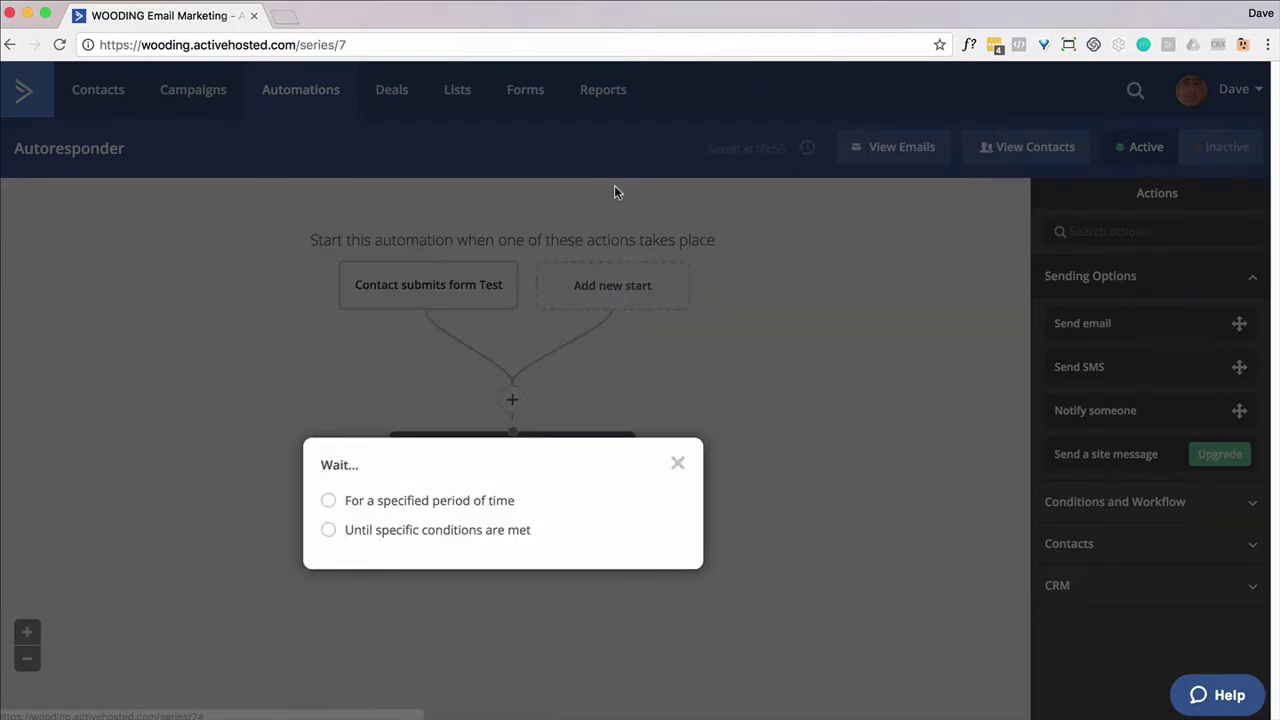
pyautogui.click(330, 502)
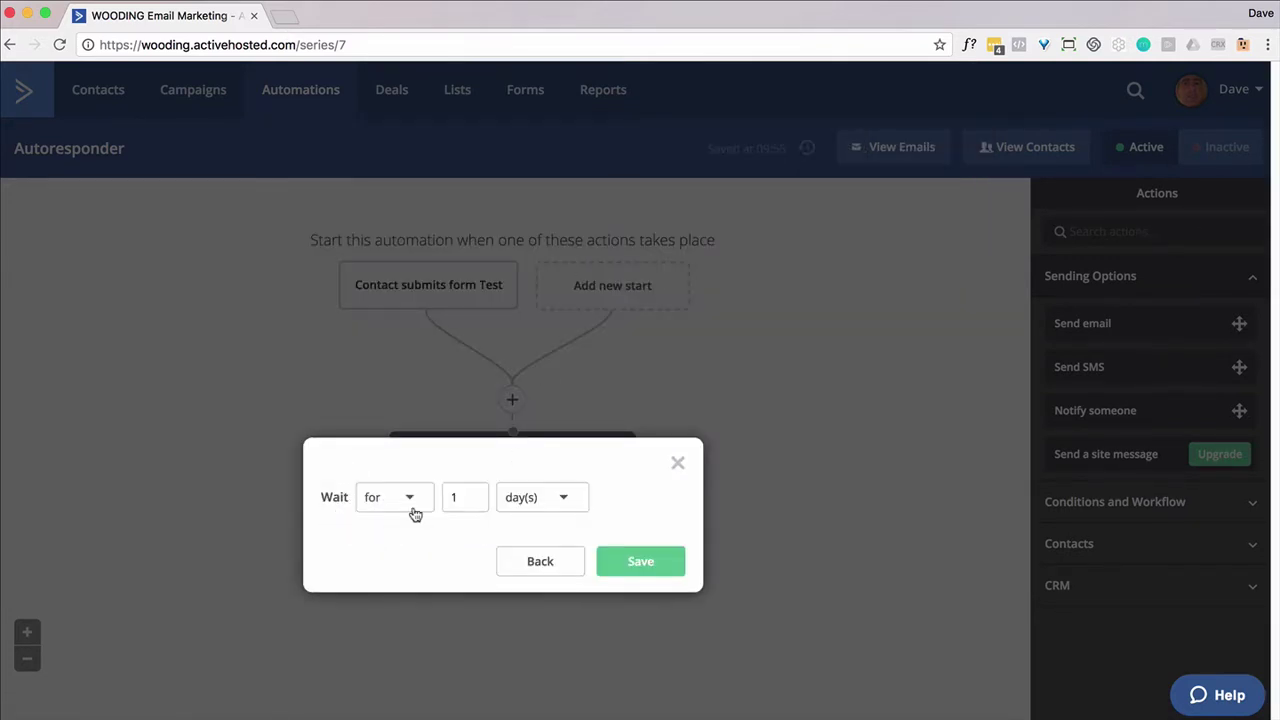
pyautogui.click(624, 552)
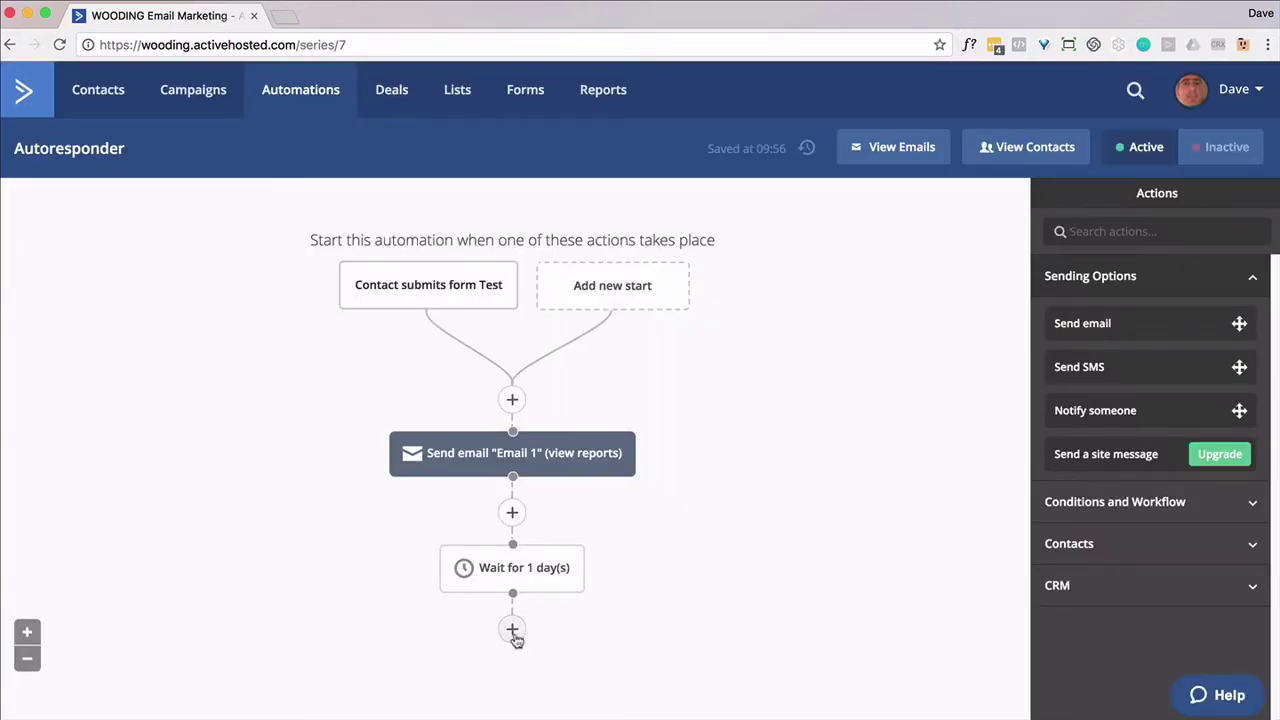
# Add a Send email action after the 1-day wait and create a new email named "Email 2" for it.
pyautogui.click(513, 630)
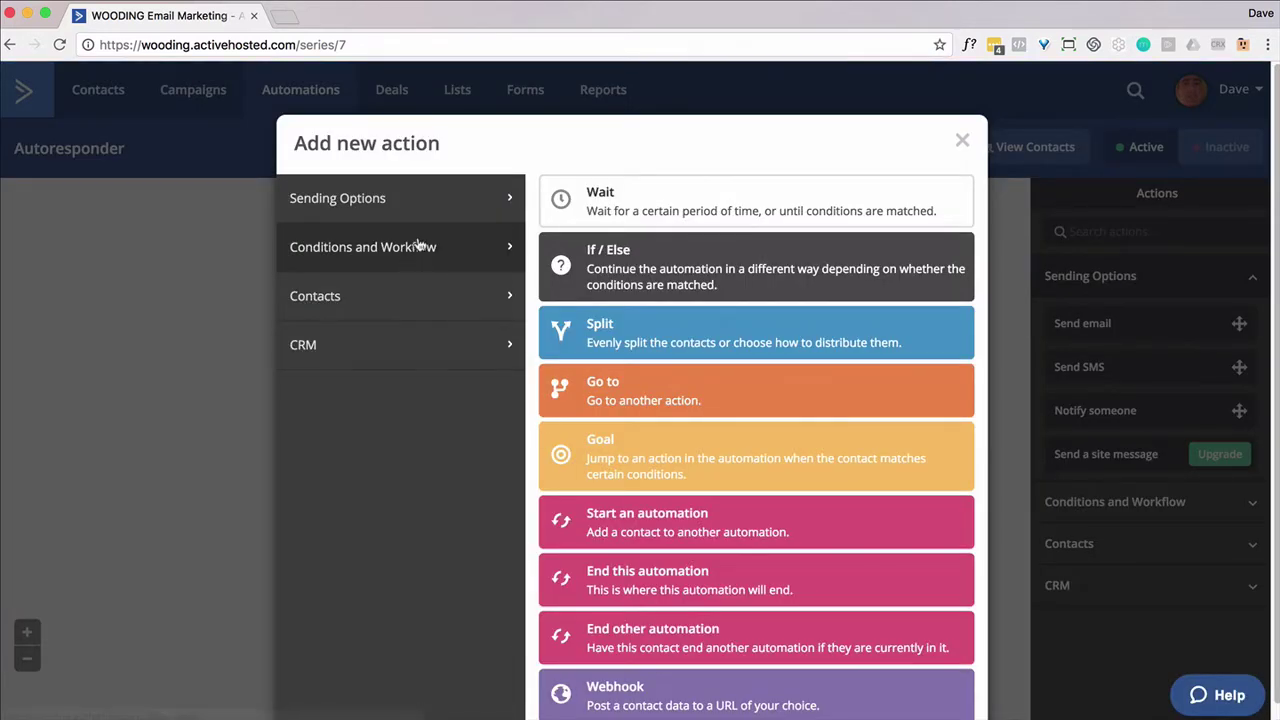
pyautogui.click(430, 212)
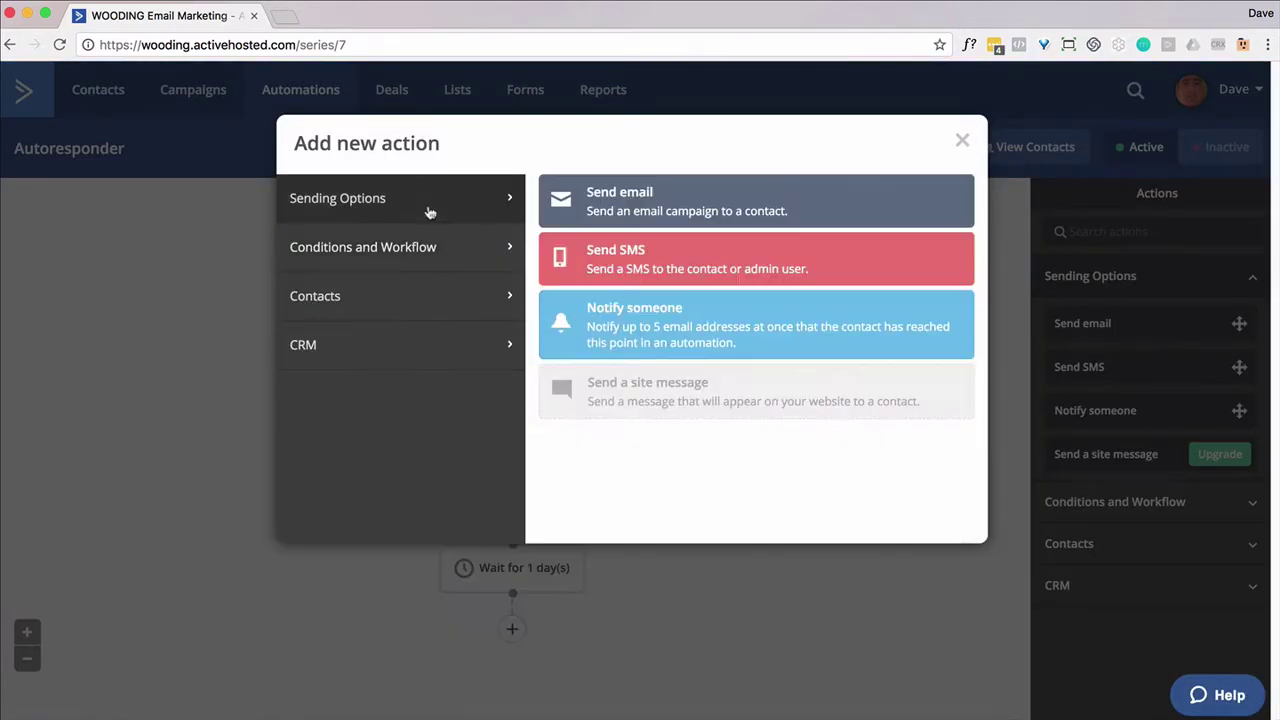
pyautogui.click(668, 212)
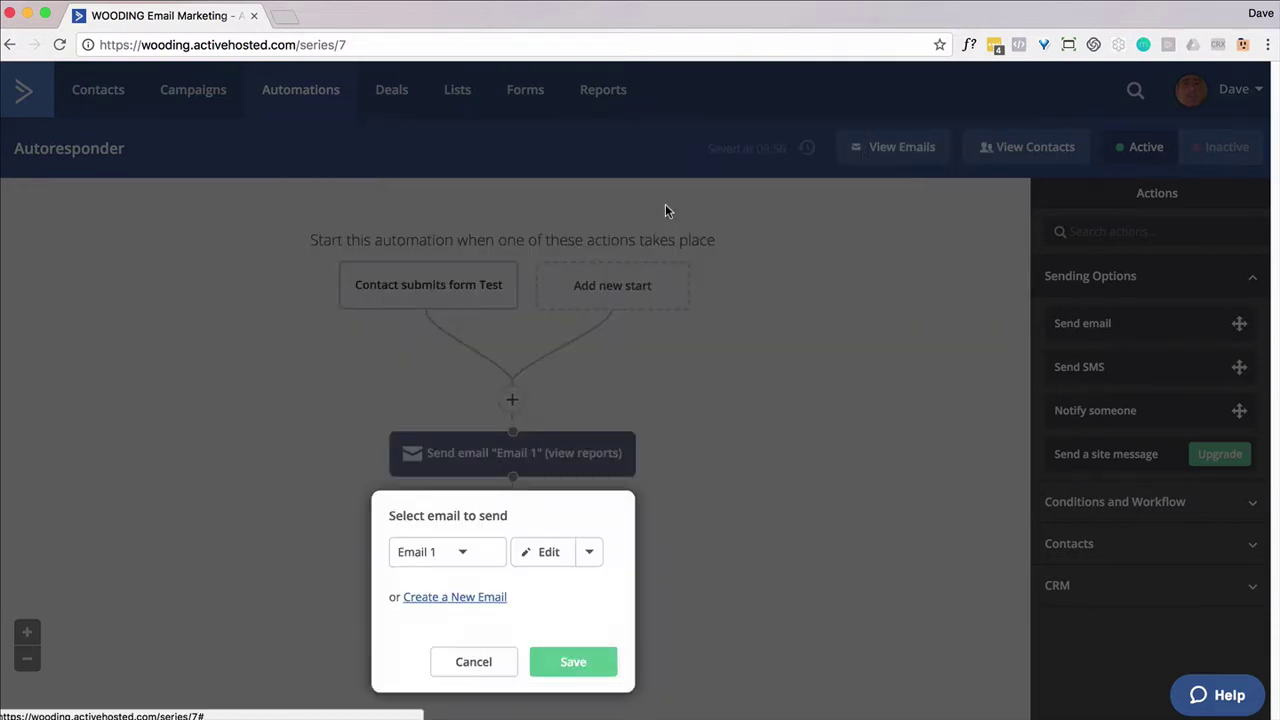
pyautogui.click(428, 599)
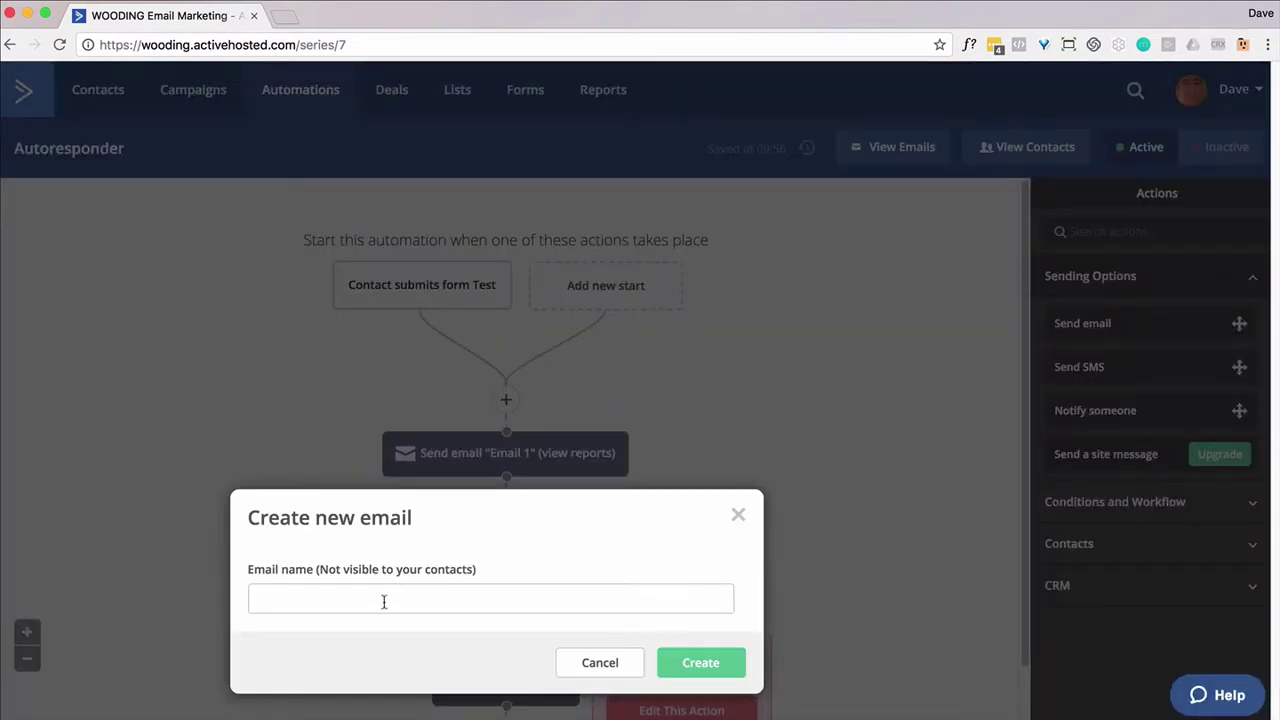
pyautogui.click(377, 599)
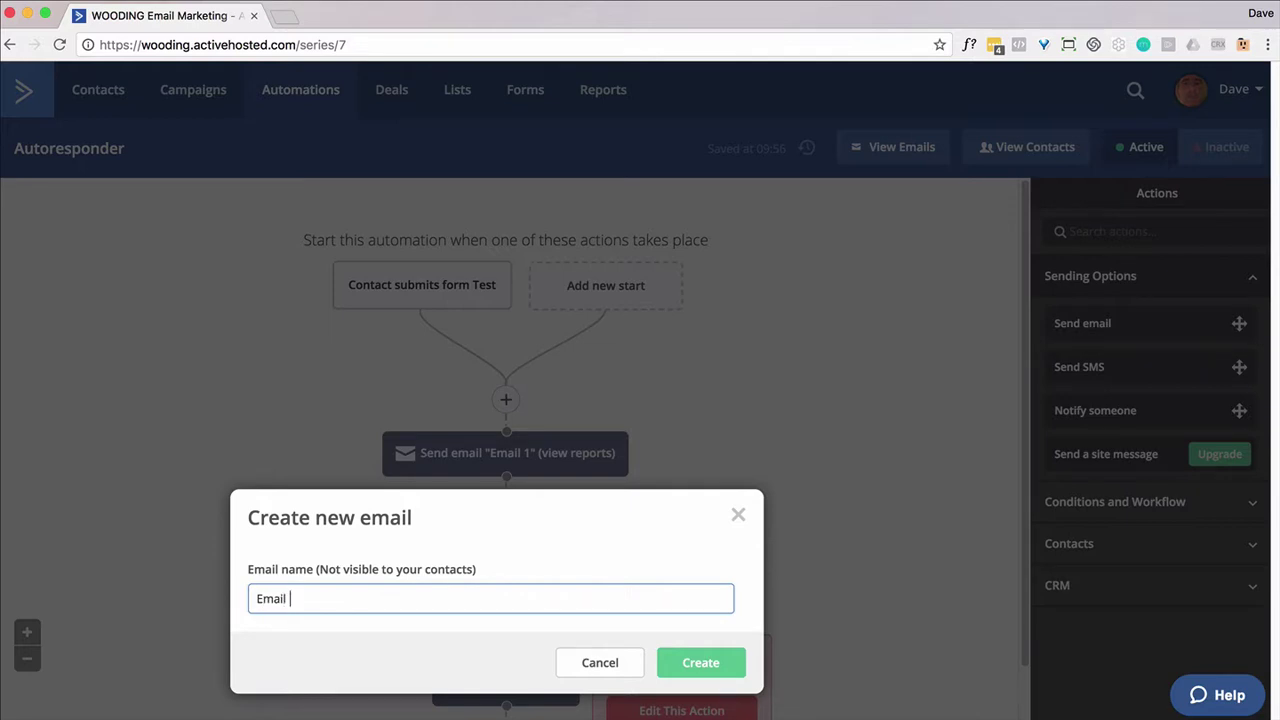
pyautogui.click(670, 665)
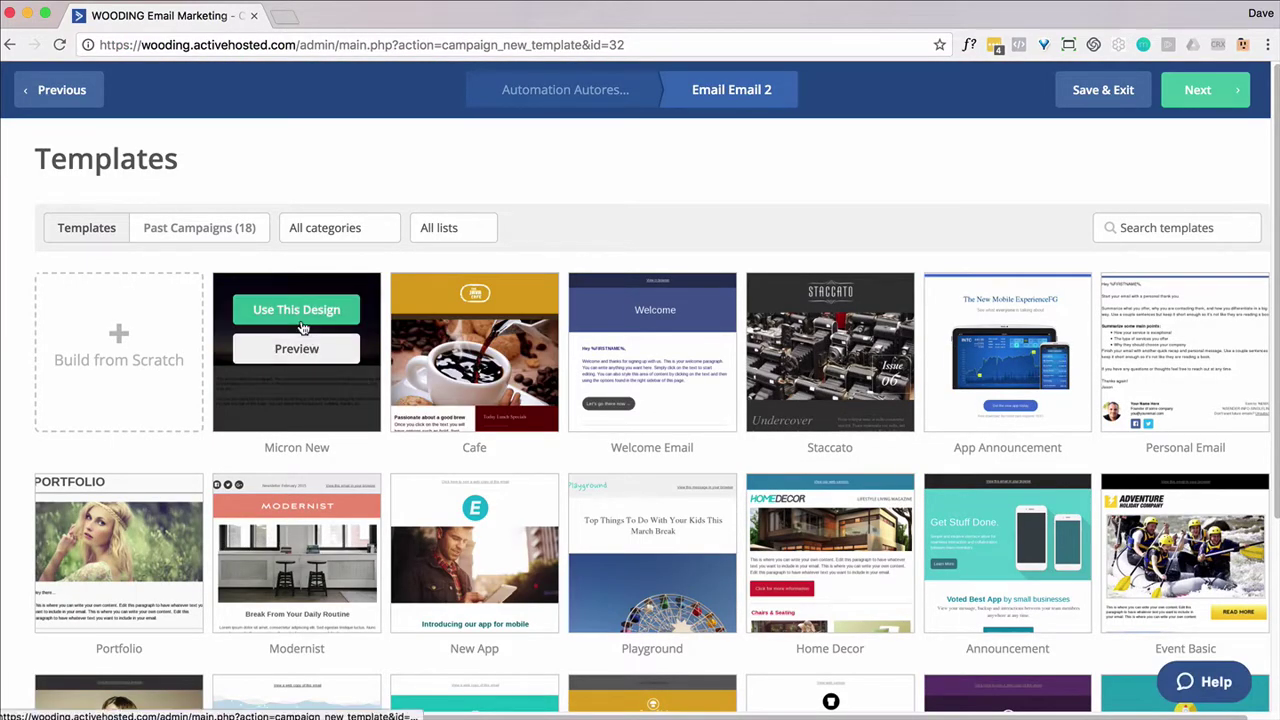
# Apply the Micron New template to Email 2 with the subject "Email 2", keeping the sender details.
pyautogui.click(303, 323)
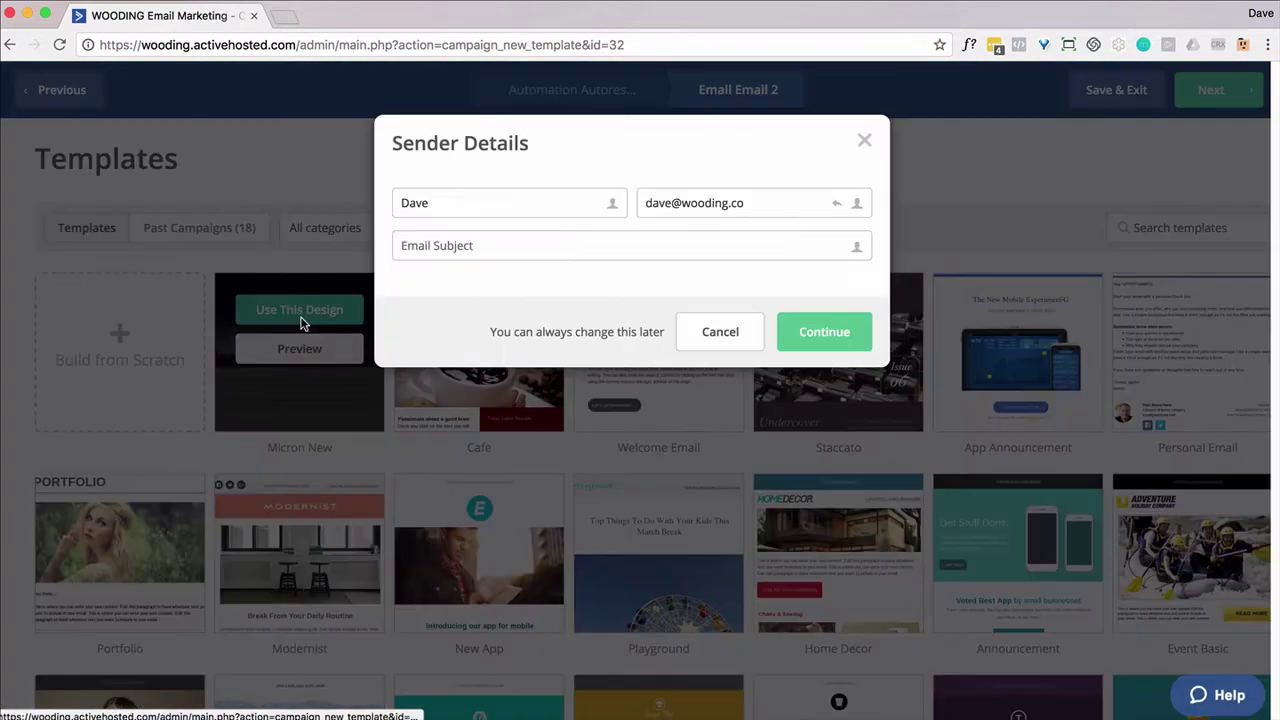
pyautogui.click(453, 248)
pyautogui.write('Em')
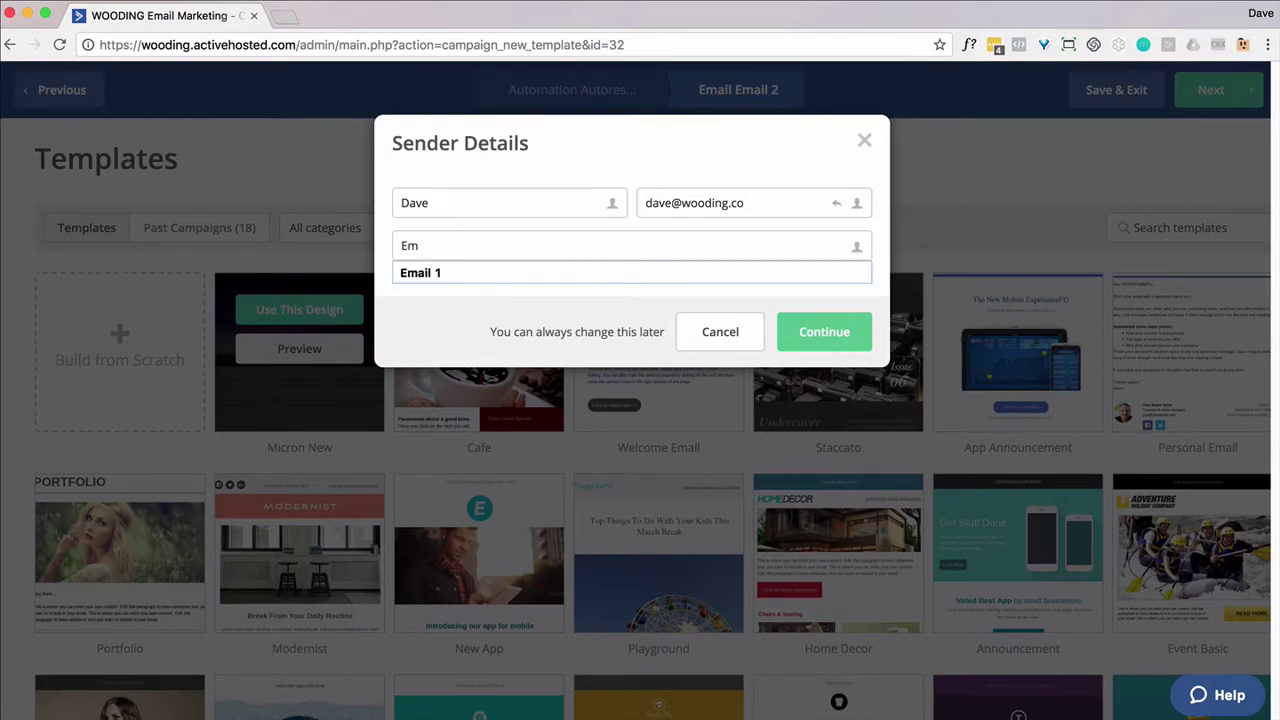
pyautogui.write('ail 2')
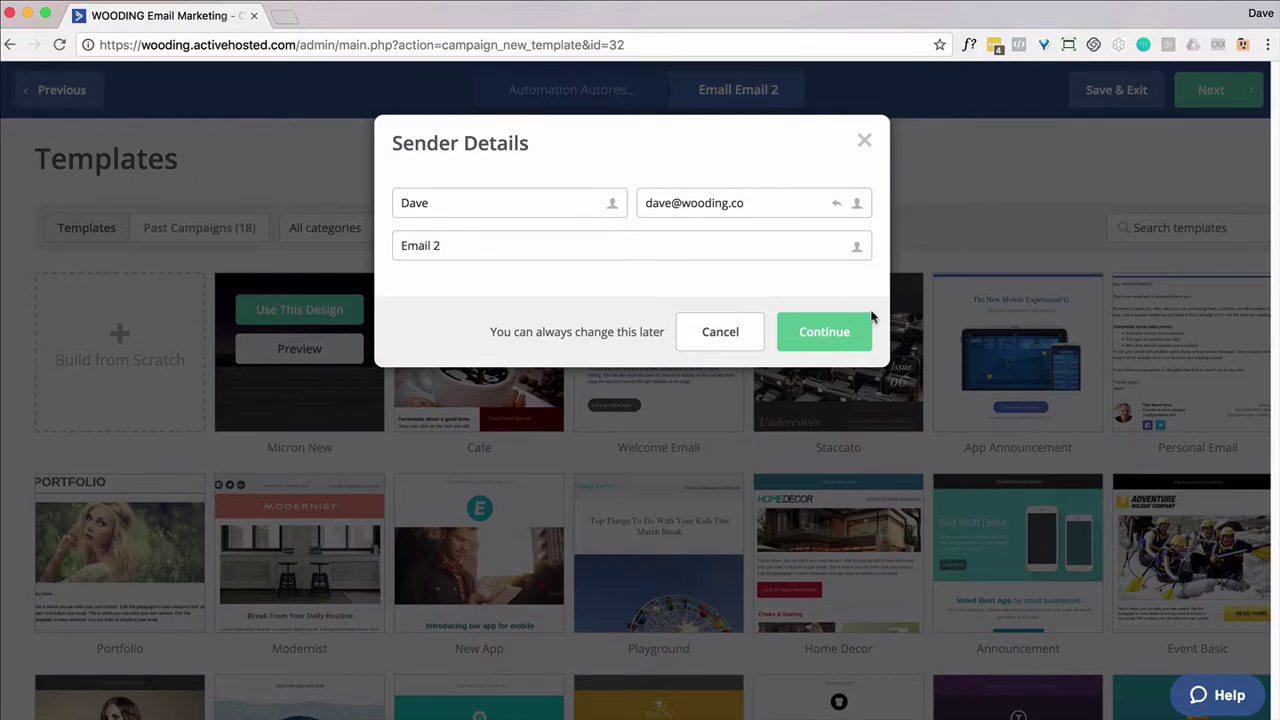
pyautogui.click(840, 334)
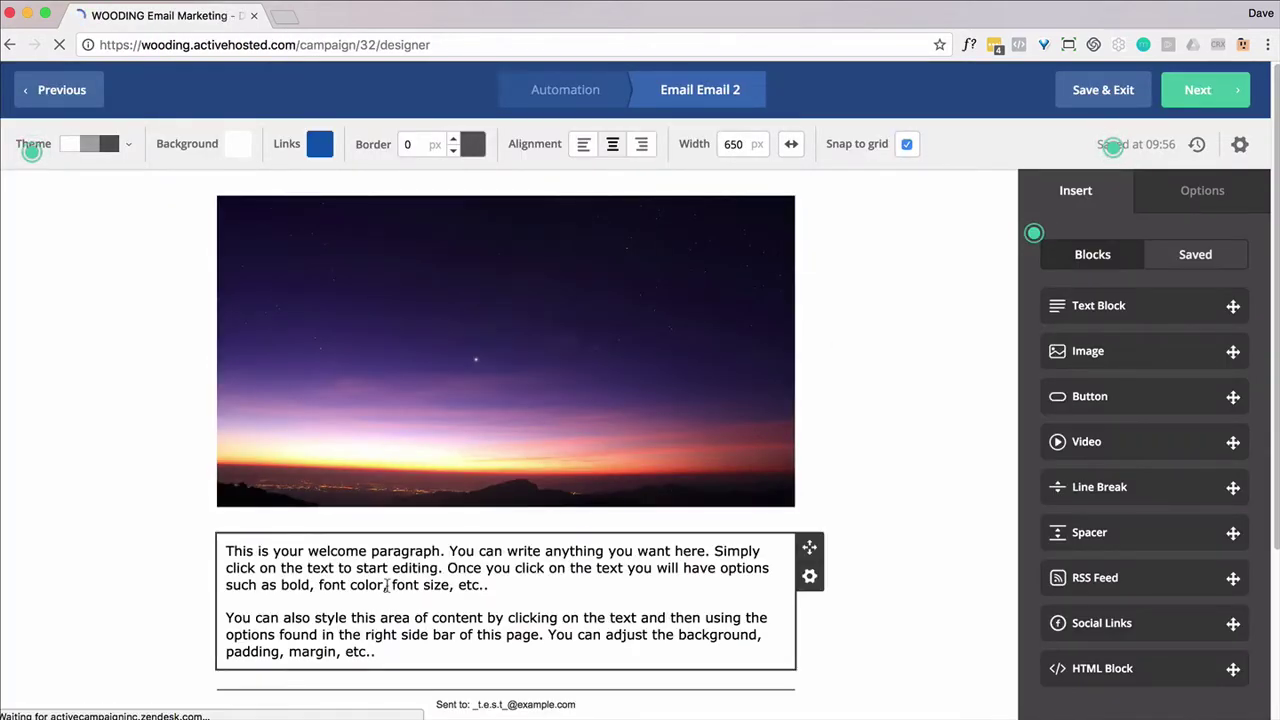
# Insert the line "Click HERE" between the two body paragraphs of Email 2.
pyautogui.click(497, 585)
pyautogui.press('Return')
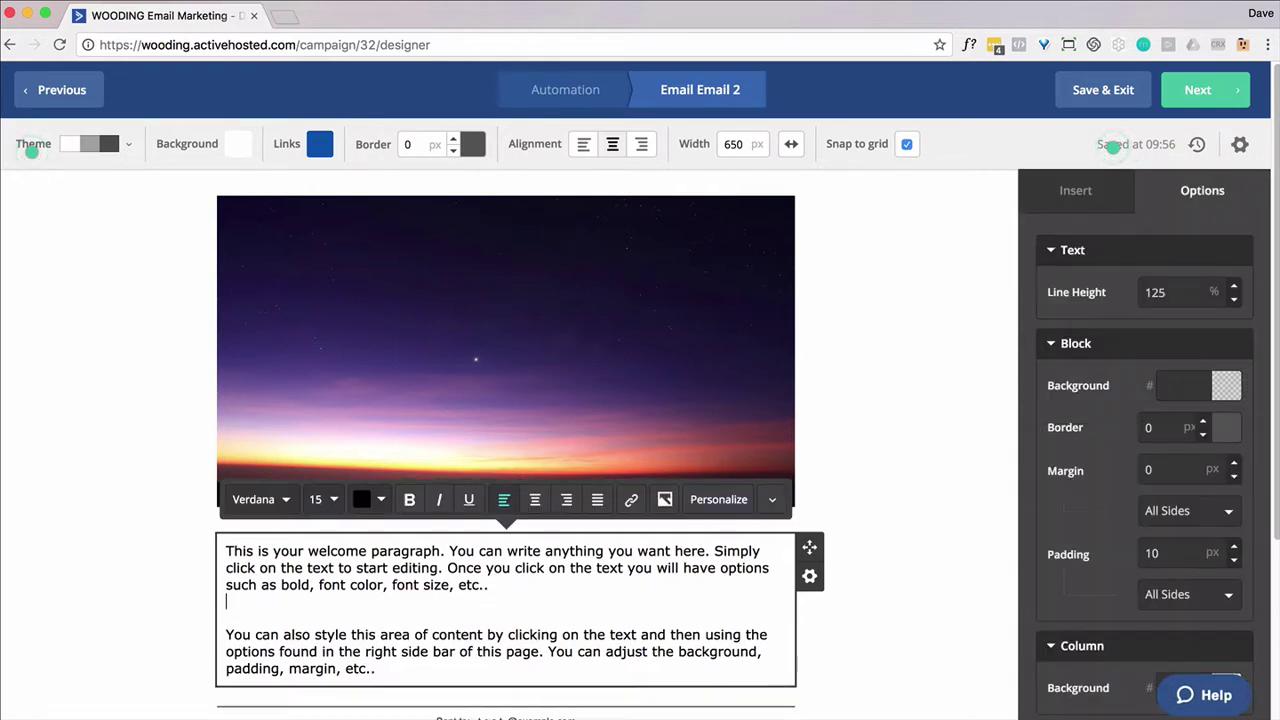
pyautogui.press('Return')
pyautogui.write('Click HERE')
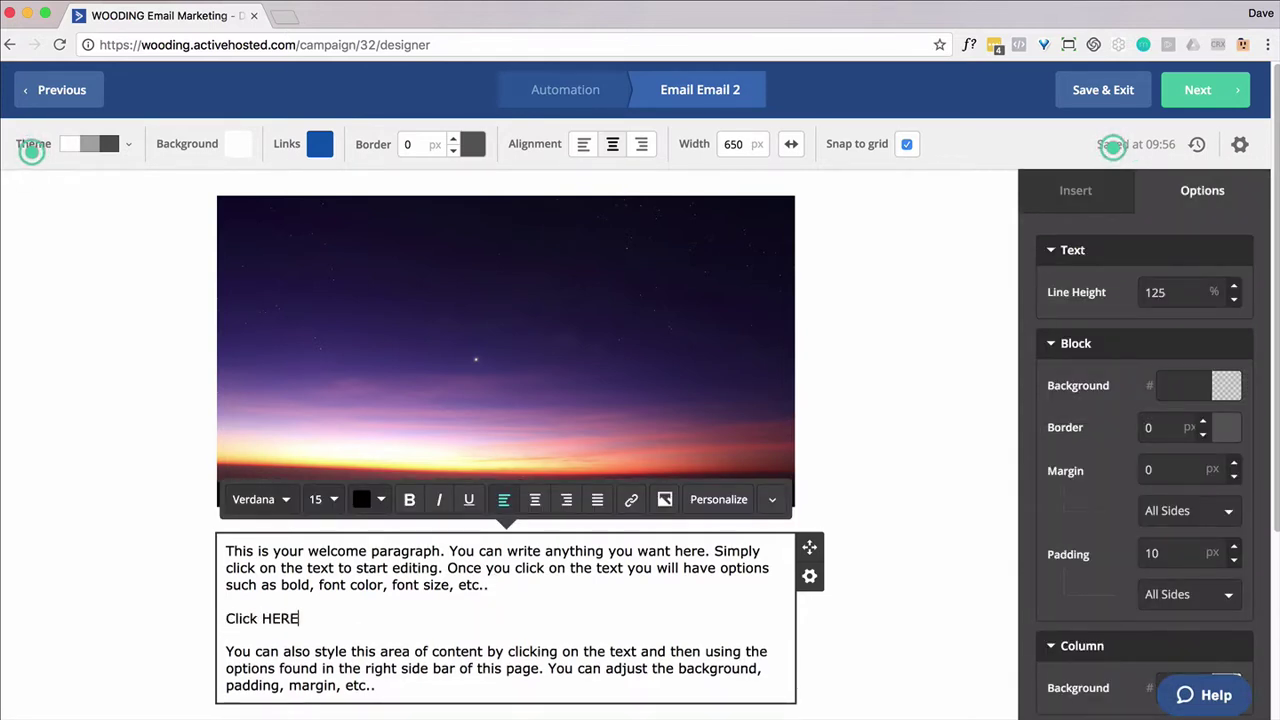
pyautogui.doubleClick(291, 618)
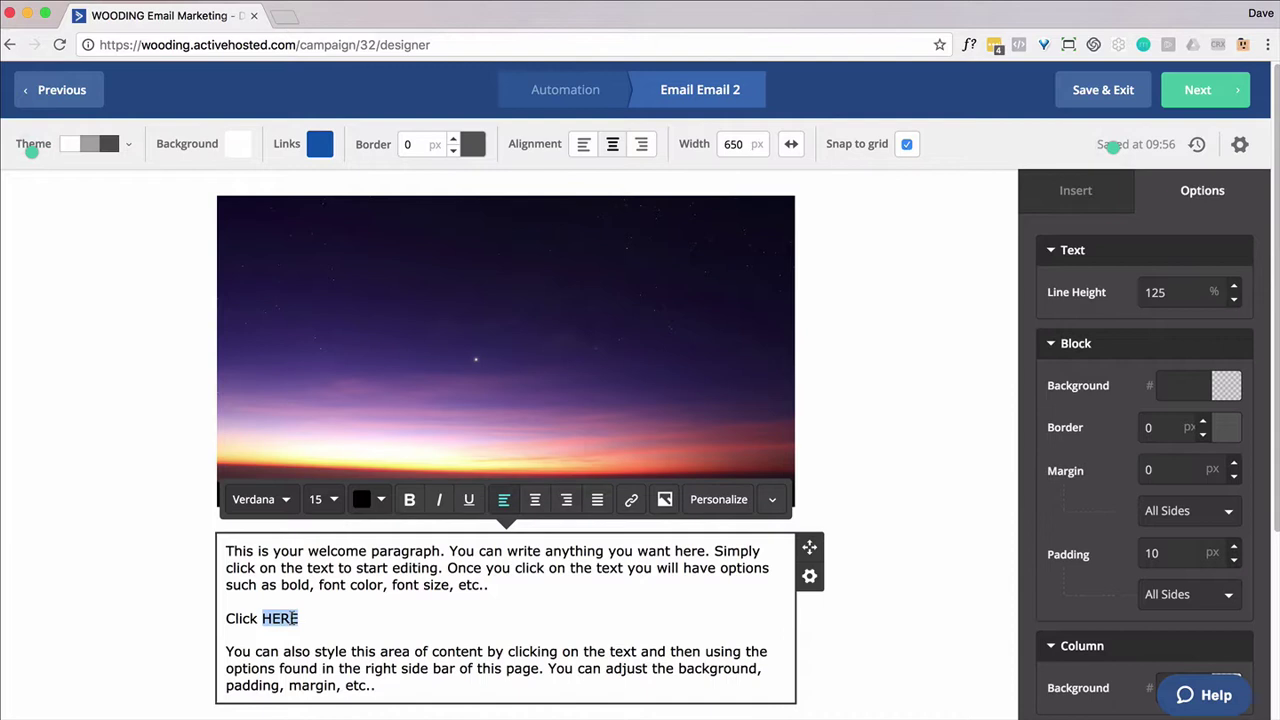
pyautogui.click(631, 499)
pyautogui.write('http://example.com')
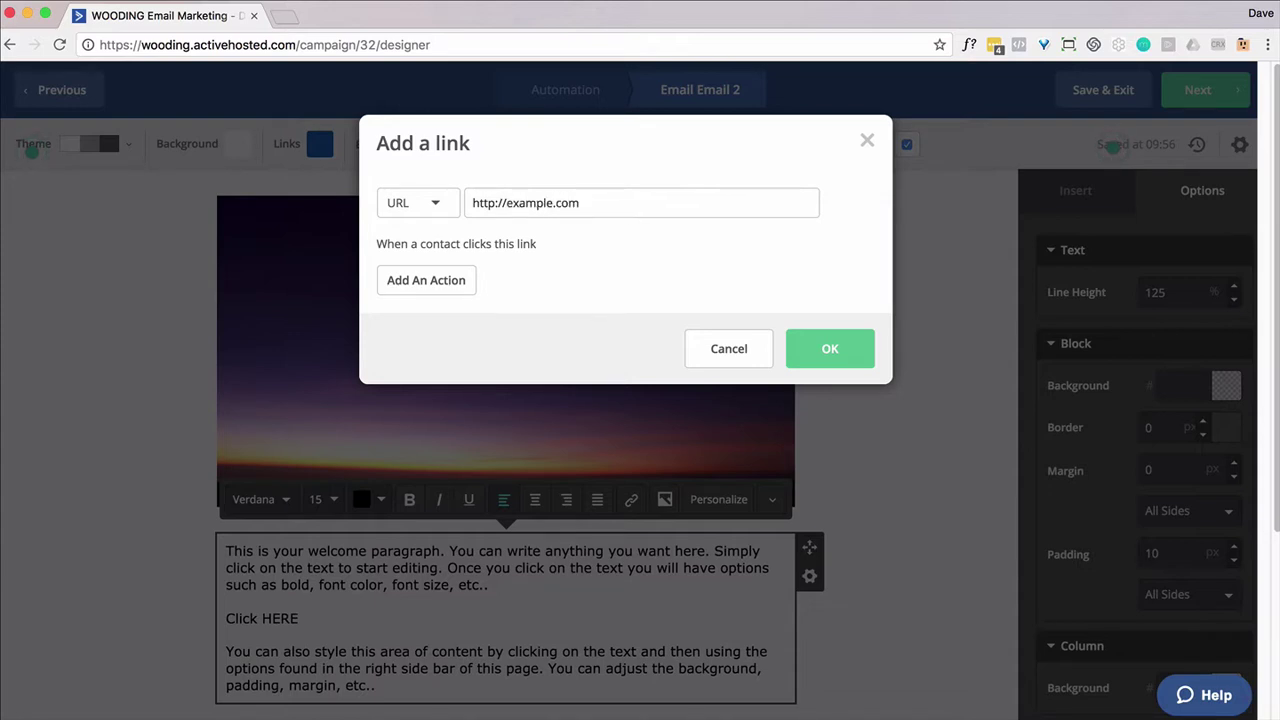
pyautogui.click(822, 350)
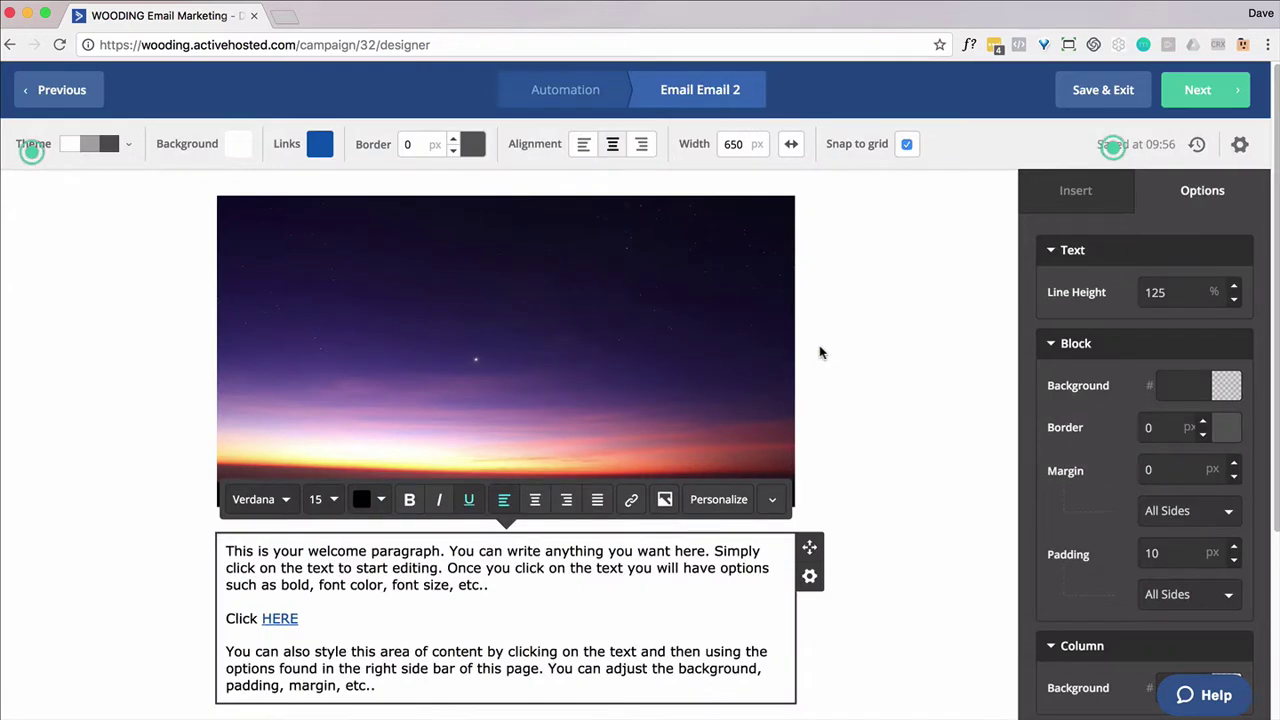
pyautogui.click(1061, 195)
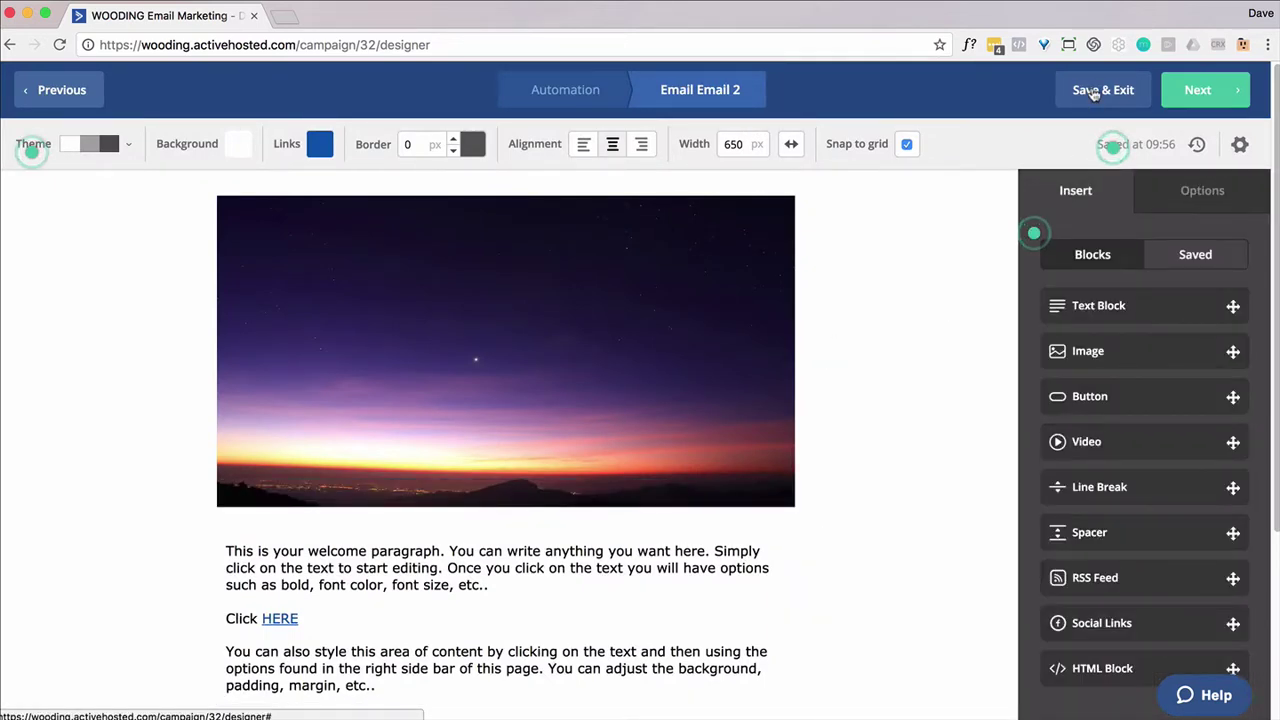
pyautogui.click(1094, 92)
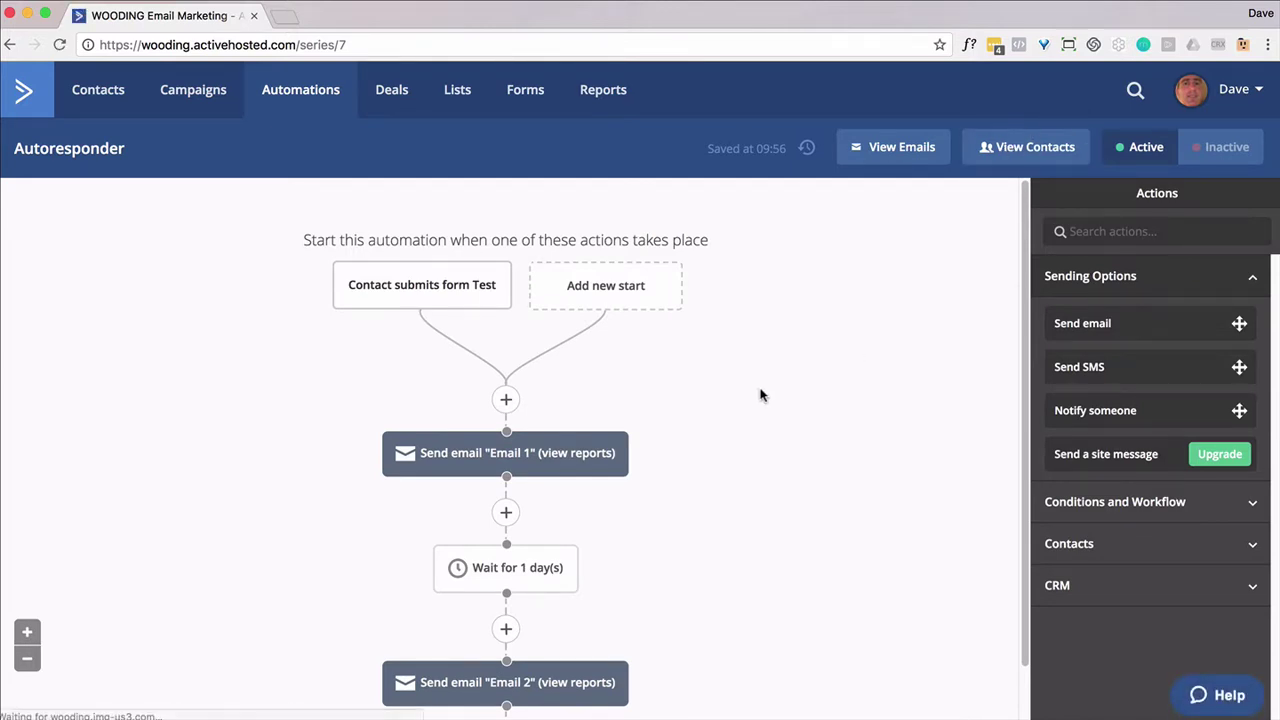
# Add a Wait action of 1 day below the Email 2 action.
pyautogui.scroll(-1, 760, 395)
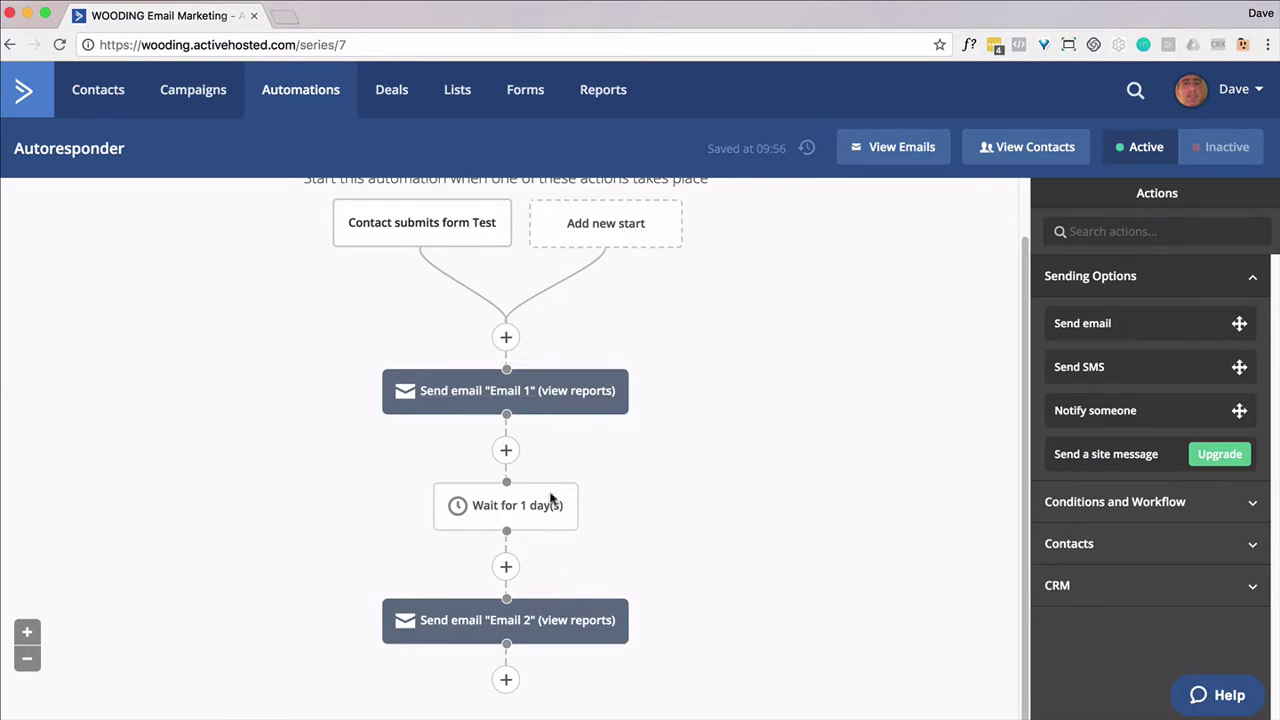
pyautogui.moveTo(543, 624)
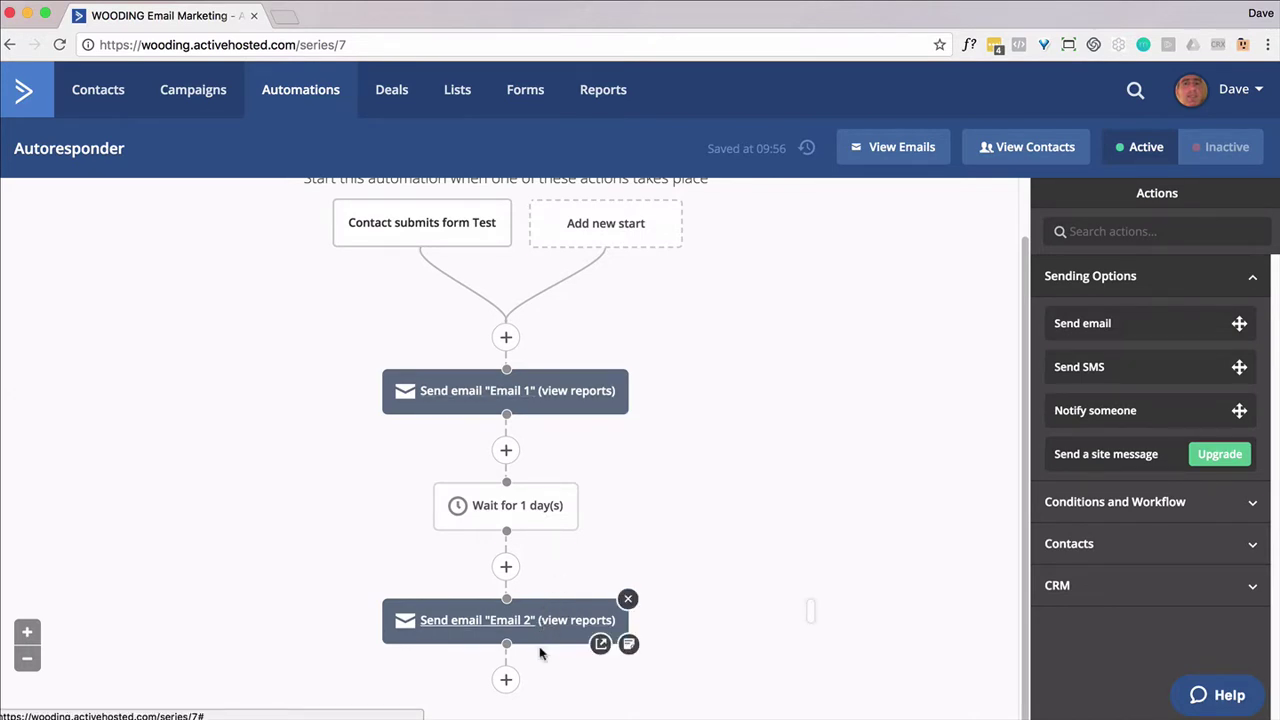
pyautogui.click(506, 679)
pyautogui.click(474, 266)
pyautogui.click(500, 314)
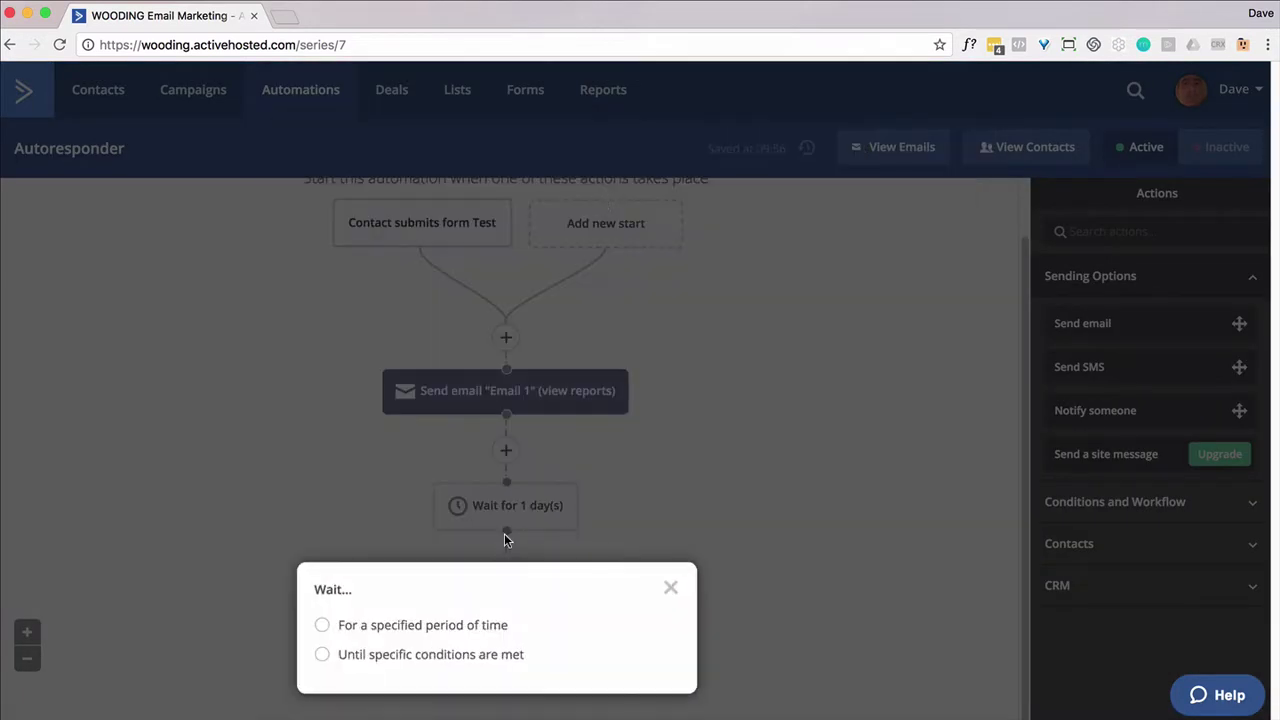
pyautogui.click(322, 625)
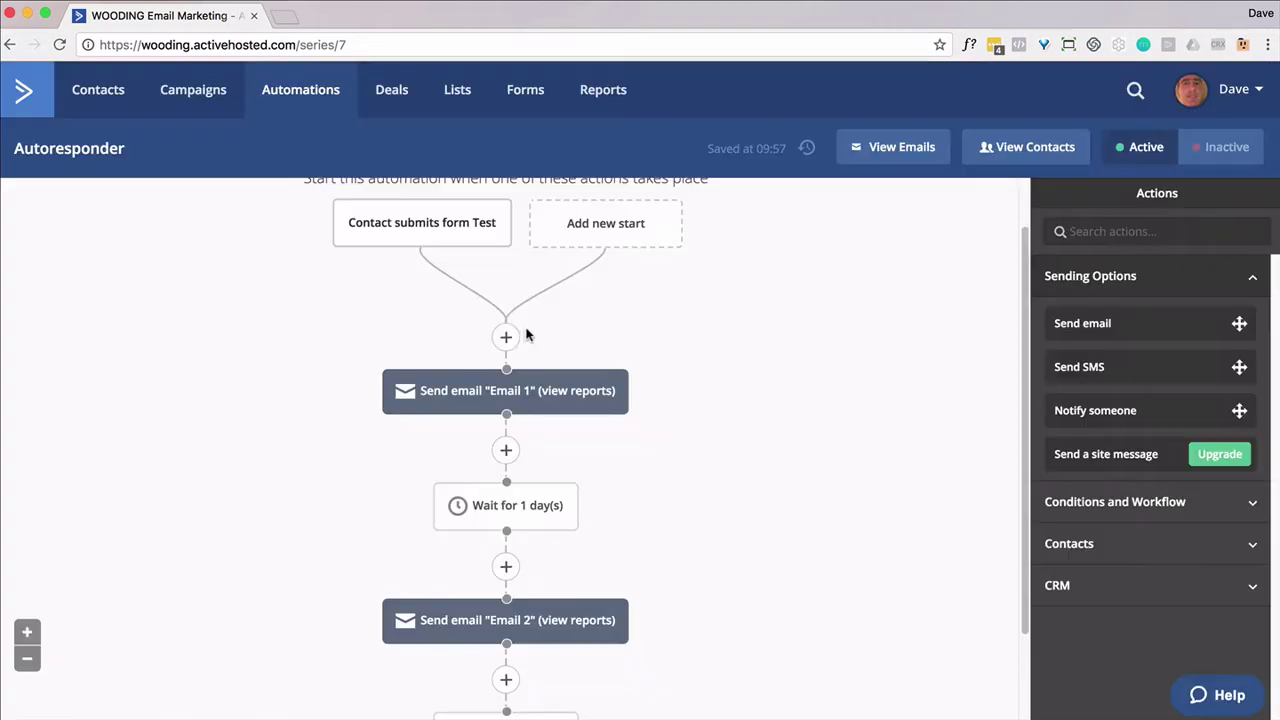
# Add a Send email action after the second 1-day wait and create a new email named "Email 3" for it.
pyautogui.scroll(-3, 517, 600)
pyautogui.click(506, 680)
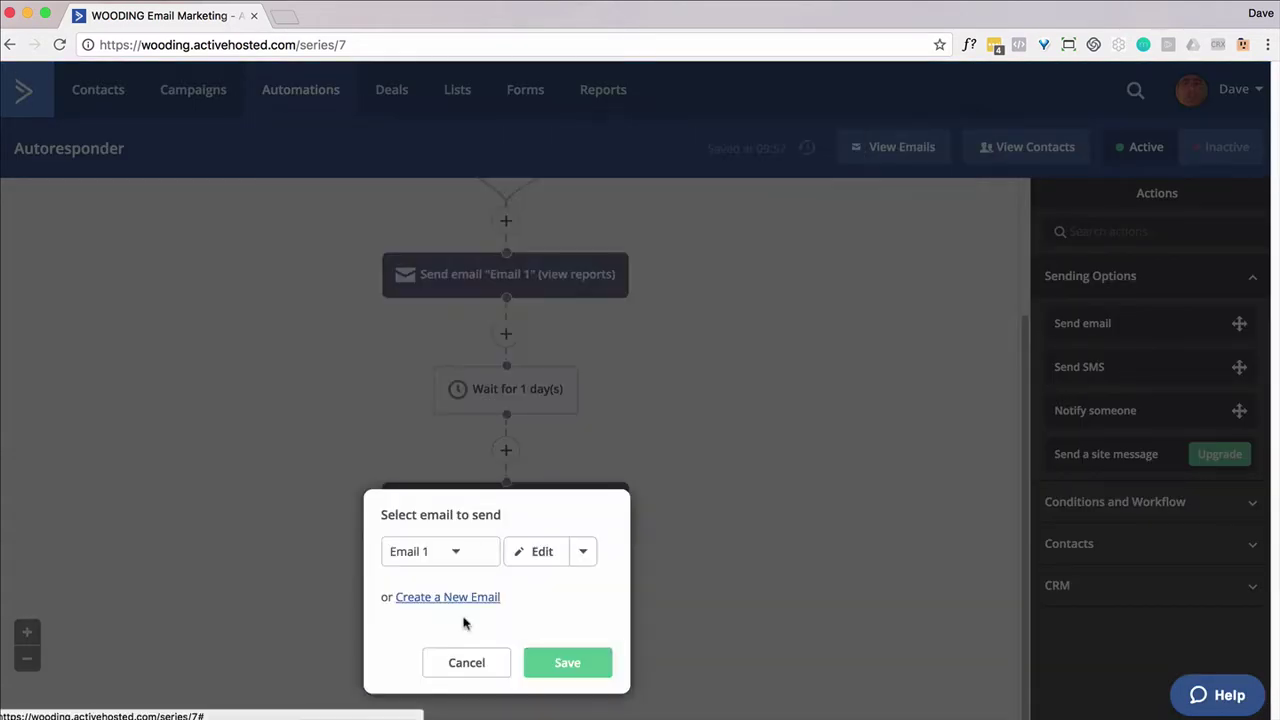
pyautogui.click(450, 605)
pyautogui.write('Email 3')
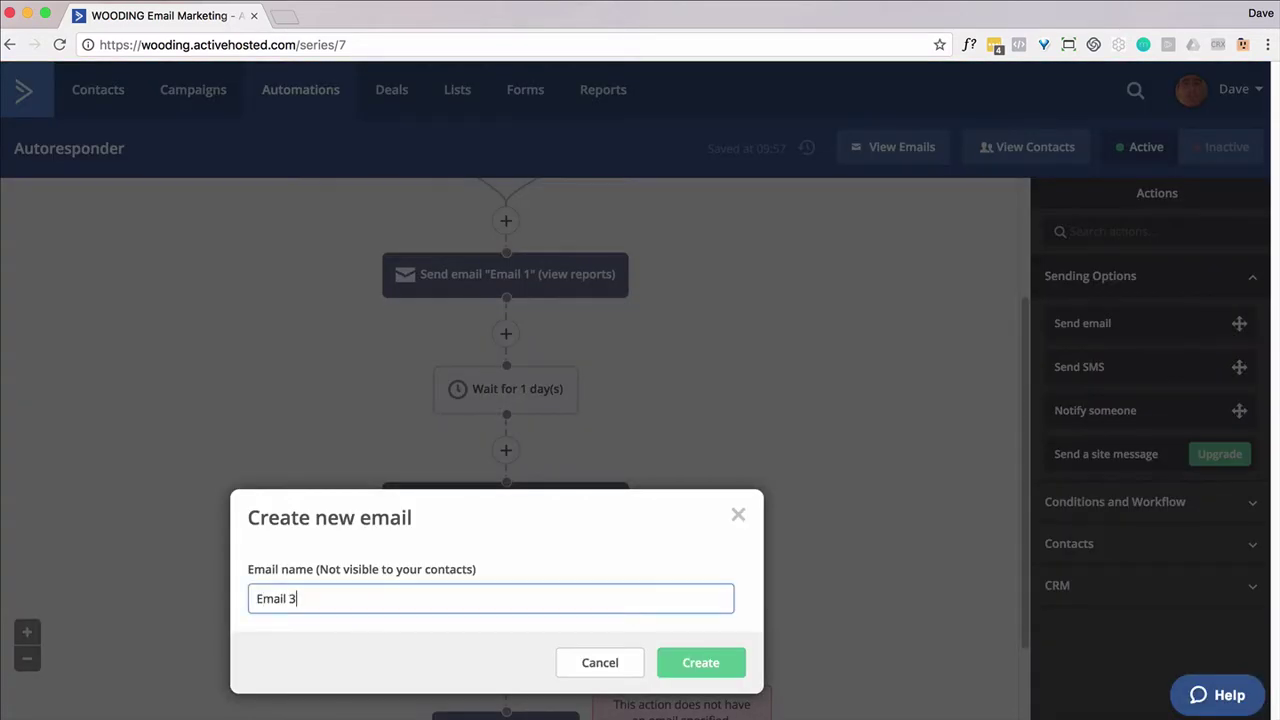
pyautogui.click(678, 666)
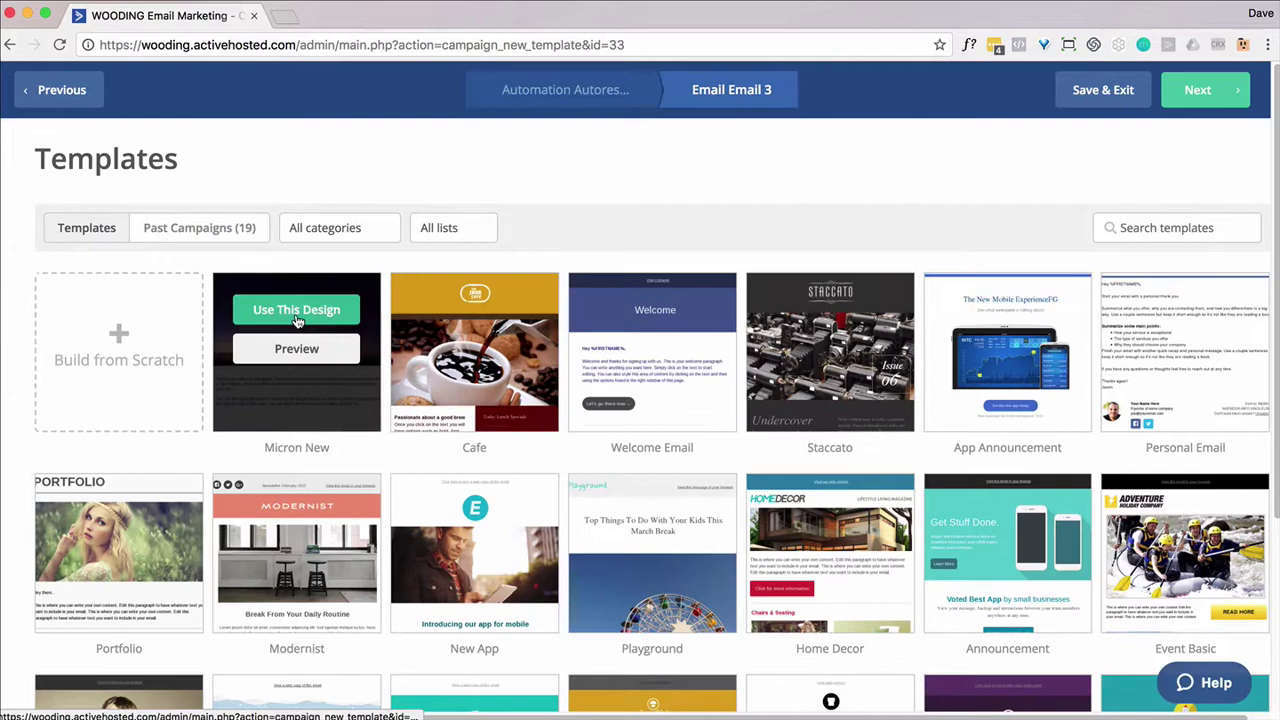
# Apply the Micron New template to Email 3 with the subject "Email 3", keeping the sender details.
pyautogui.click(297, 311)
pyautogui.write('Email 3')
pyautogui.click(818, 334)
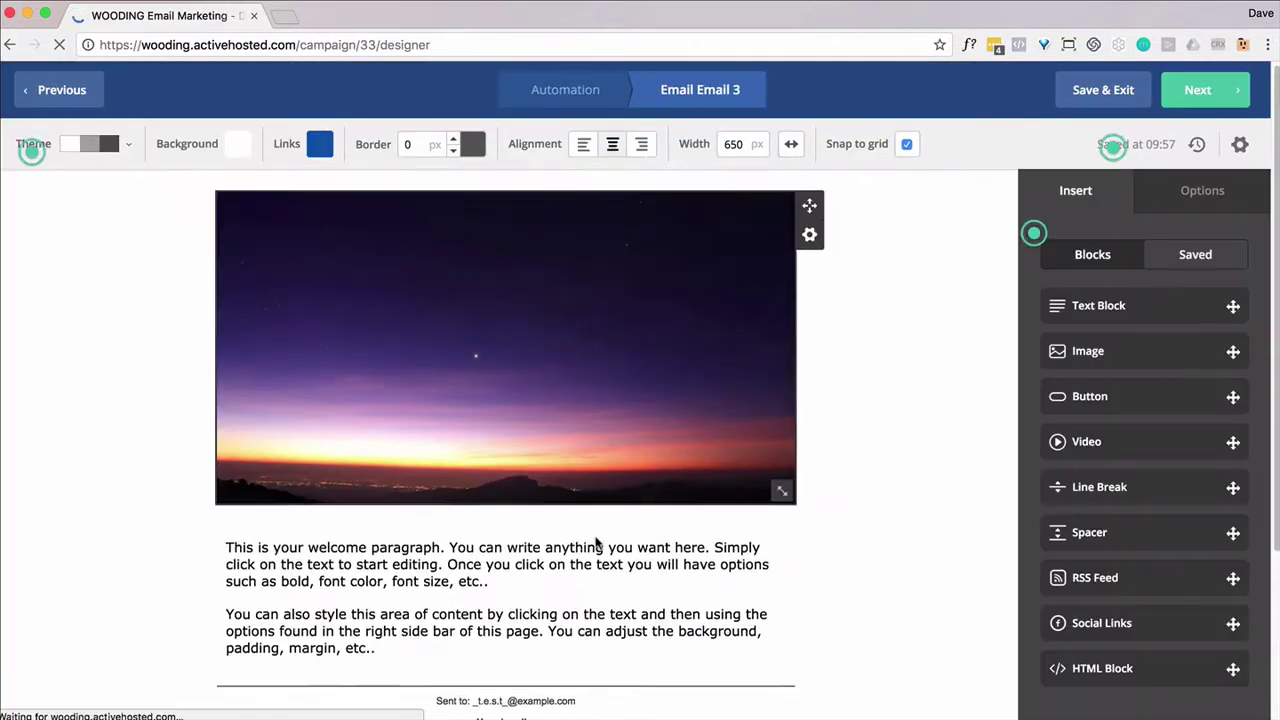
# Insert the line "Another link." between the two body paragraphs of Email 3.
pyautogui.scroll(-3, 505, 400)
pyautogui.click(230, 367)
pyautogui.press('Return')
pyautogui.write('Another link')
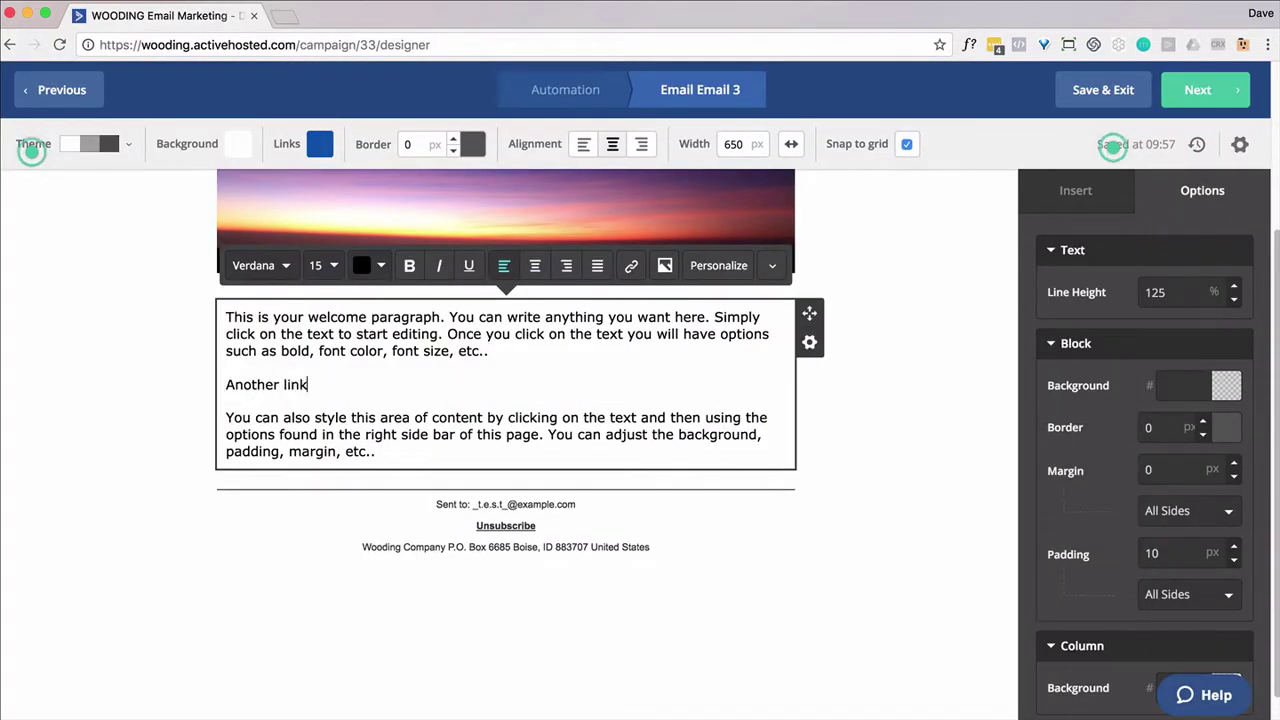
pyautogui.write('.')
pyautogui.doubleClick(296, 384)
pyautogui.click(631, 265)
pyautogui.write('e')
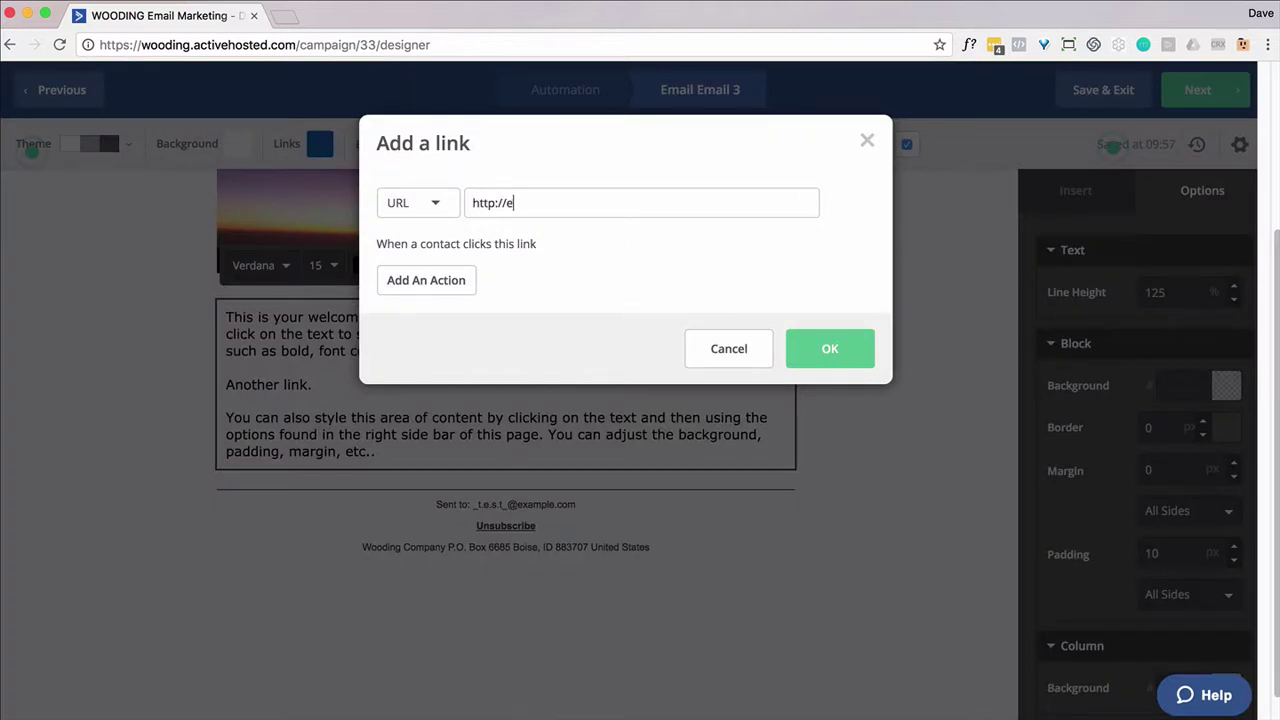
pyautogui.write('xample.com/')
pyautogui.click(830, 348)
pyautogui.click(1092, 90)
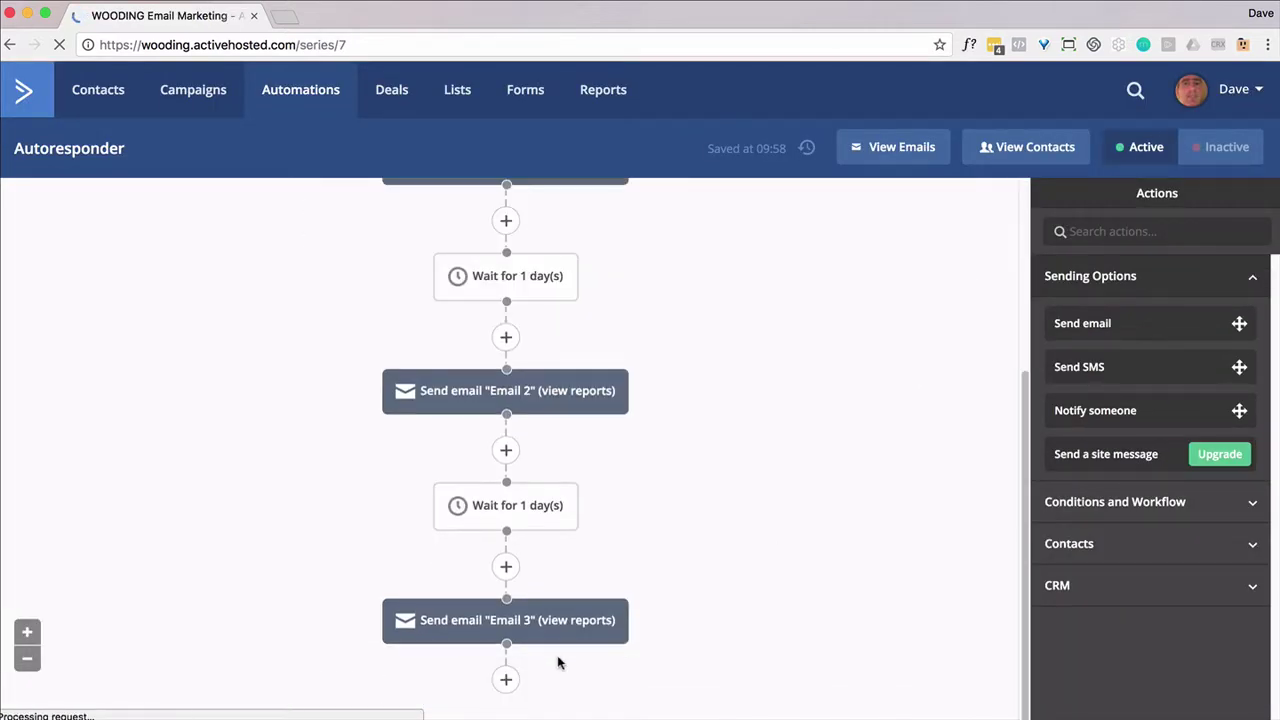
# Add a Wait action of 1 day below the Email 3 action.
pyautogui.click(506, 679)
pyautogui.click(466, 260)
pyautogui.click(743, 263)
pyautogui.click(323, 620)
pyautogui.click(628, 686)
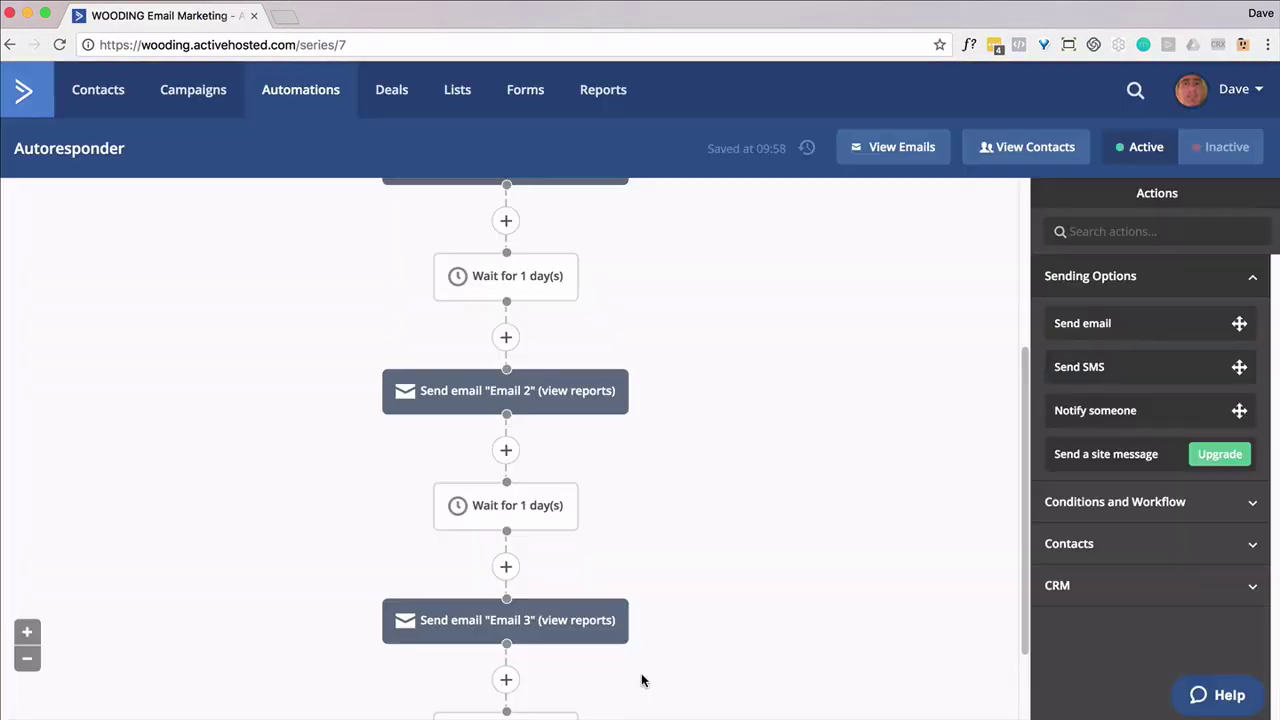
# Add a Send email action after the third 1-day wait and create a new email named "Email 4" for it.
pyautogui.scroll(-2, 642, 680)
pyautogui.click(506, 679)
pyautogui.click(400, 197)
pyautogui.click(629, 201)
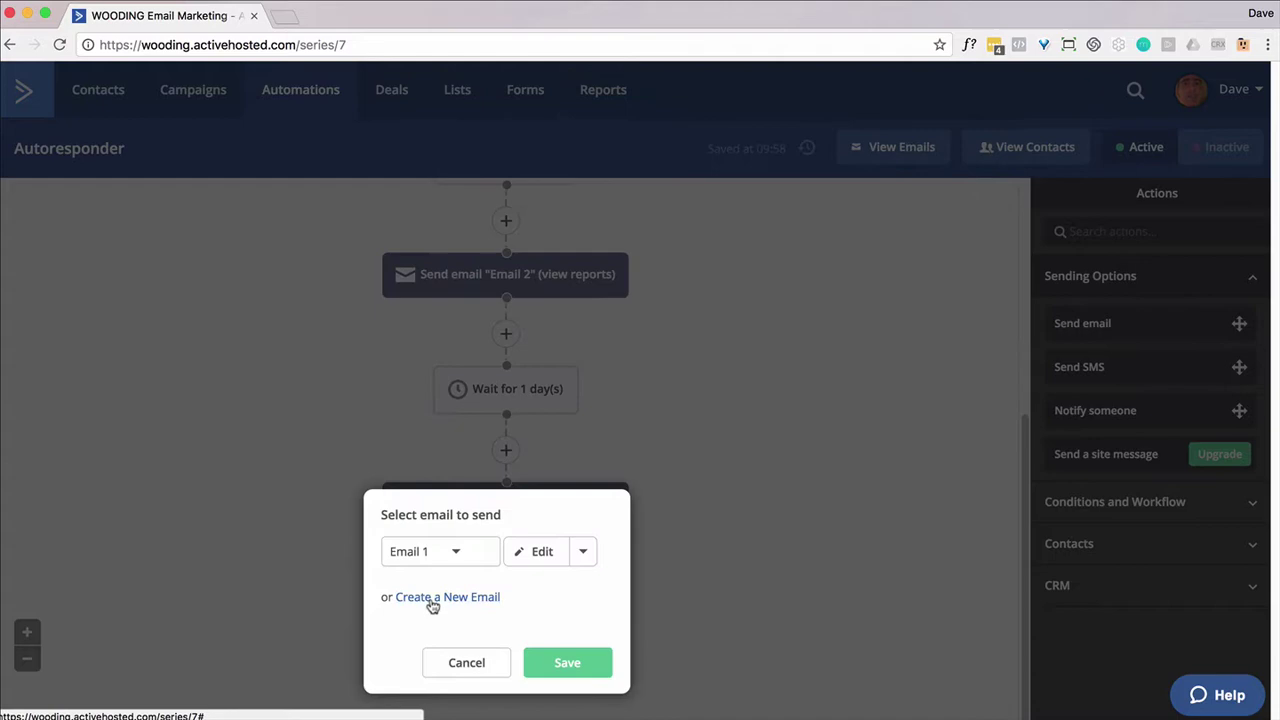
pyautogui.click(432, 597)
pyautogui.click(354, 603)
pyautogui.write('Email 4')
pyautogui.click(733, 667)
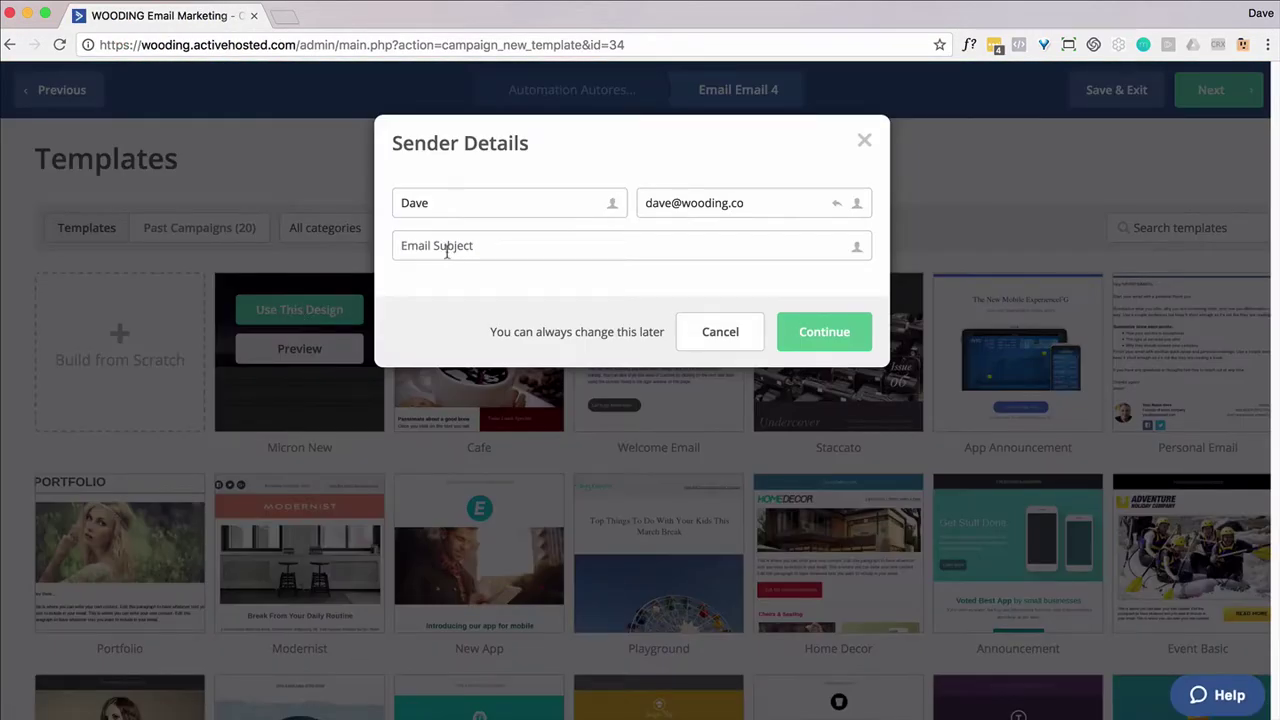
# Apply the Micron New template to Email 4 with a suggested email subject, keeping the sender details.
pyautogui.click(446, 252)
pyautogui.click(430, 273)
pyautogui.click(820, 334)
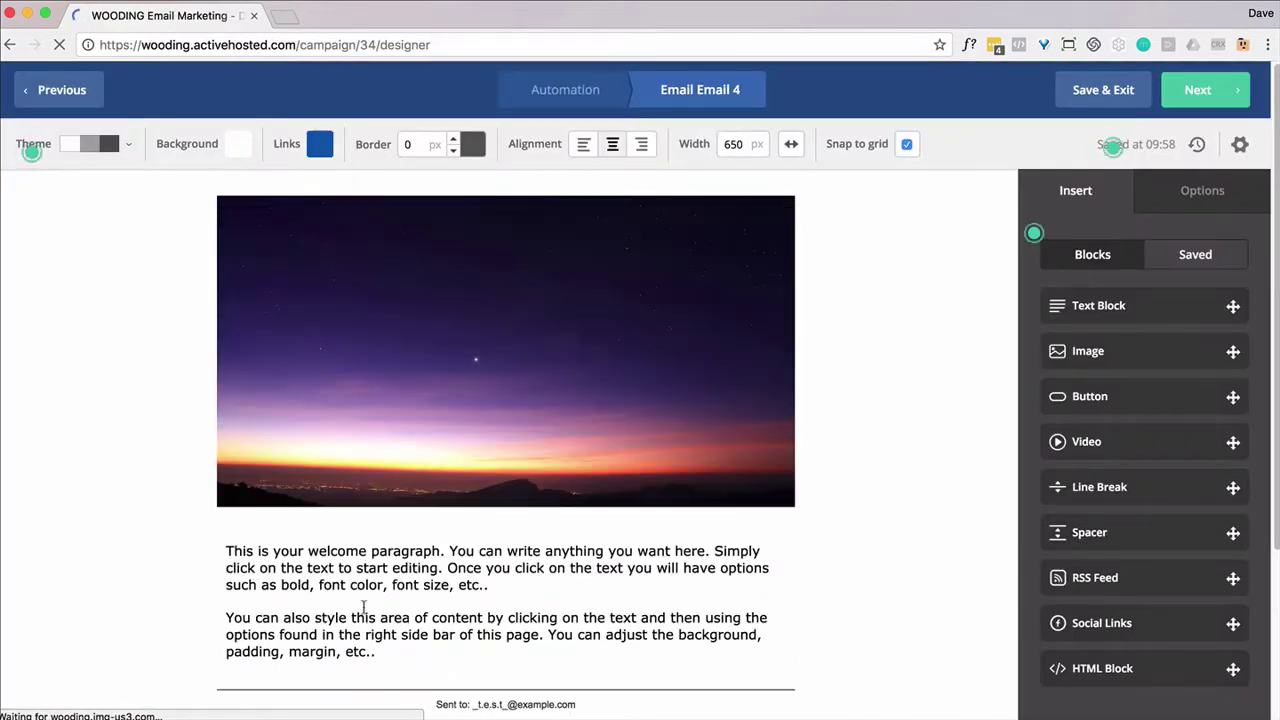
# Insert the line "A link goes here." between the two body paragraphs of Email 4.
pyautogui.click(364, 606)
pyautogui.press('Return')
pyautogui.write('A link goes here.')
pyautogui.doubleClick(251, 618)
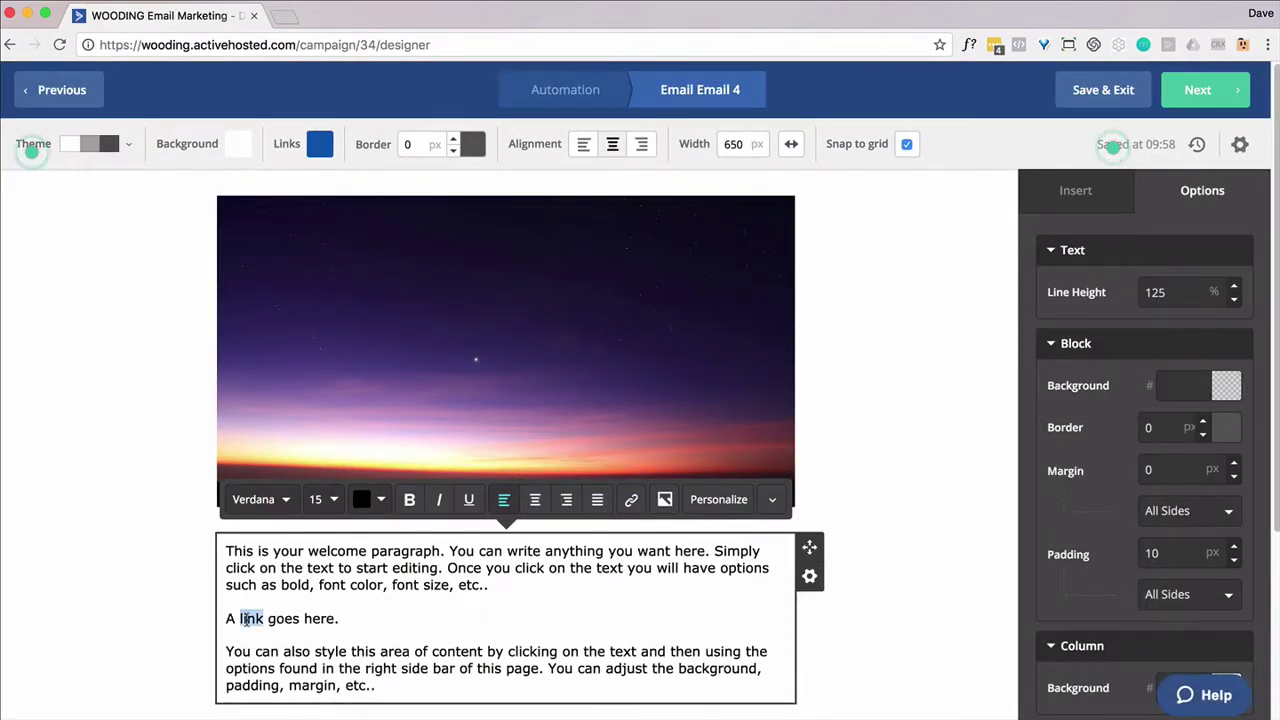
pyautogui.click(631, 499)
pyautogui.write('example.co')
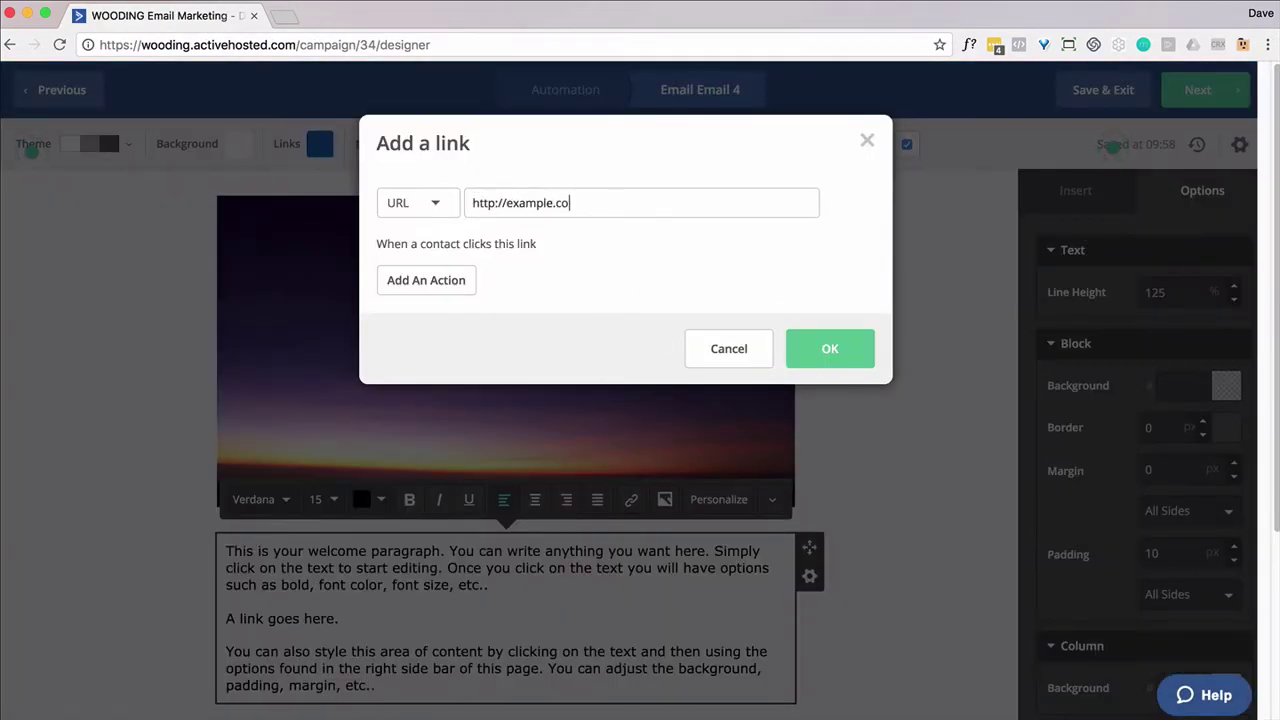
pyautogui.write('m')
pyautogui.click(830, 348)
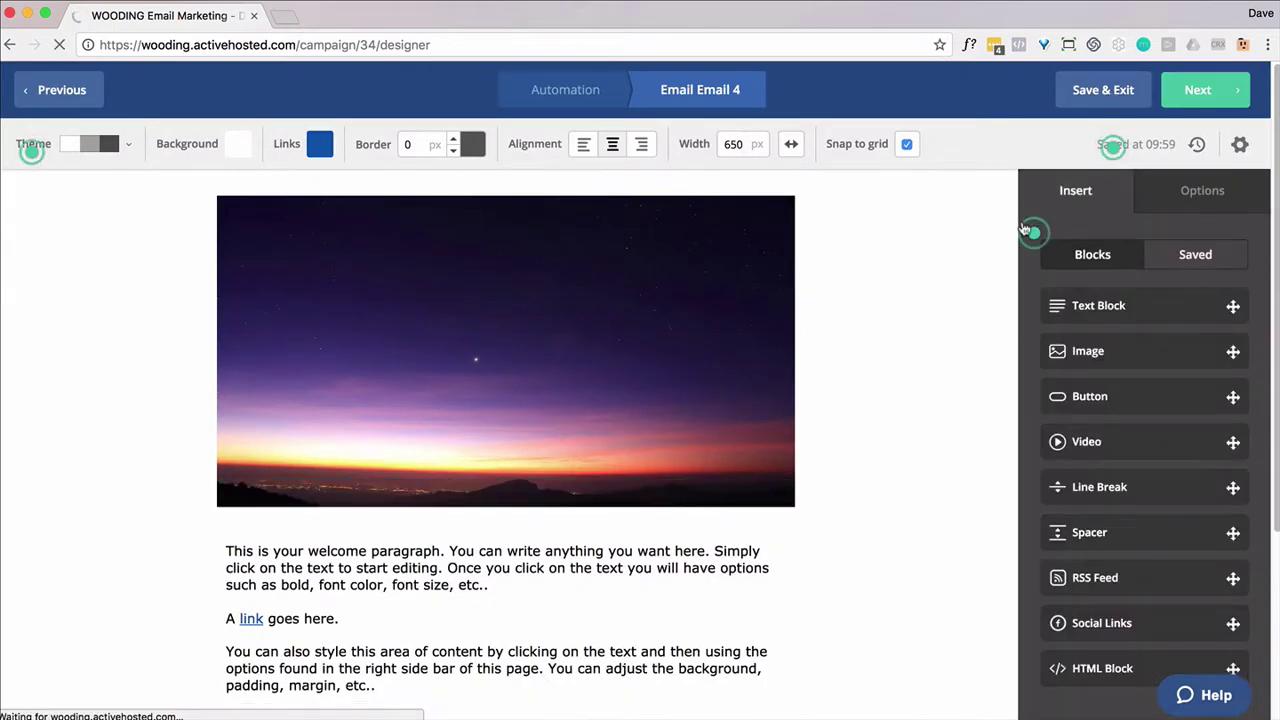
# Add a Wait action of 1 day below the Email 4 action.
pyautogui.scroll(-5, 560, 663)
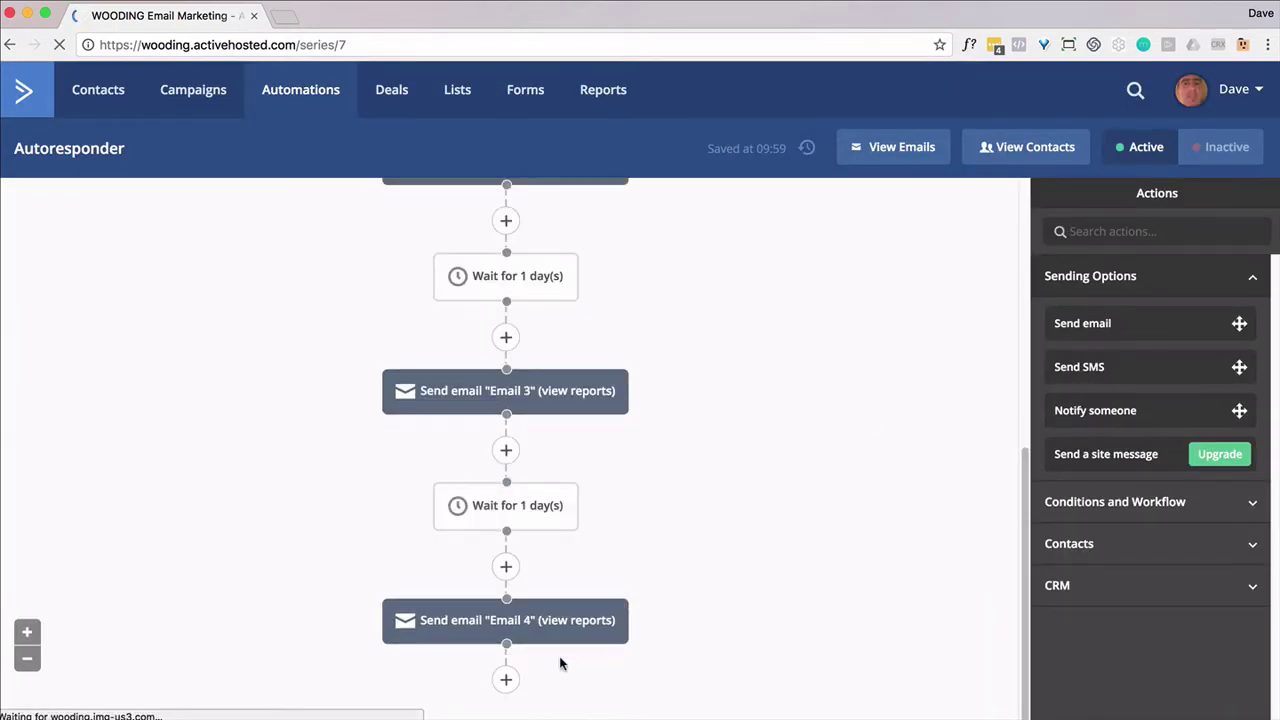
pyautogui.click(506, 680)
pyautogui.click(449, 254)
pyautogui.click(643, 209)
pyautogui.click(512, 627)
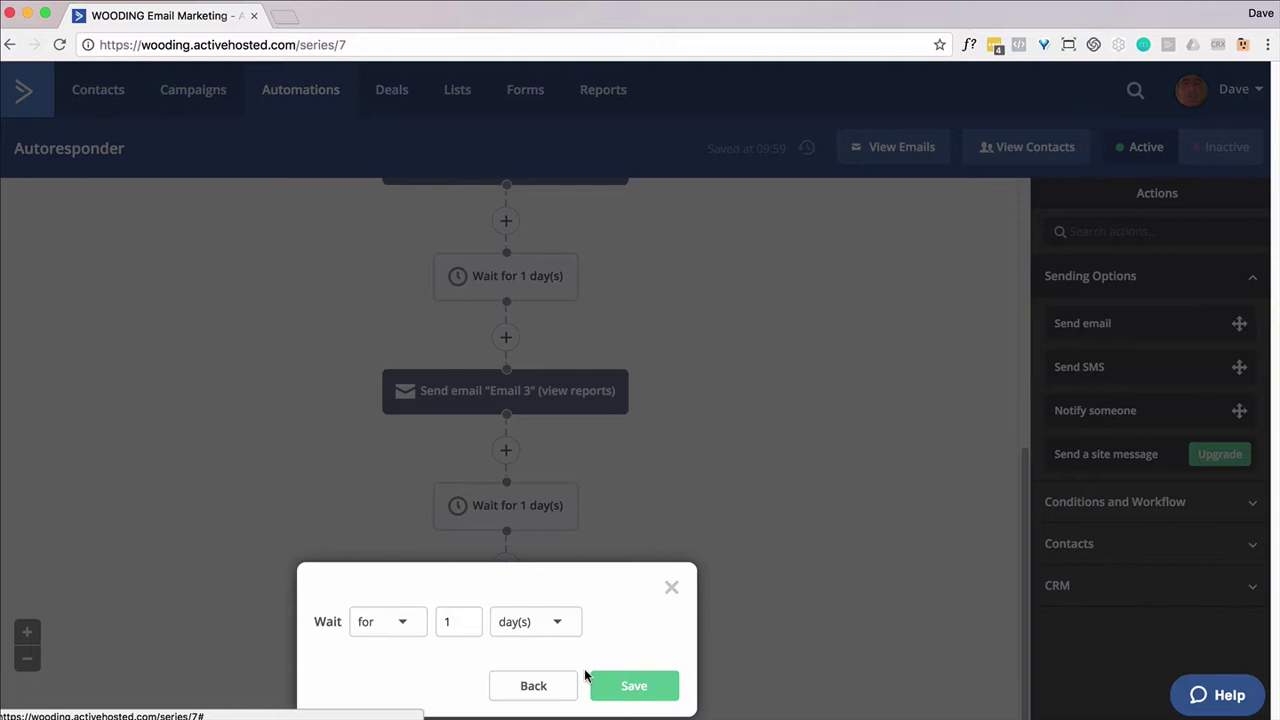
pyautogui.click(617, 684)
# Add a Send email action after the fourth 1-day wait and create a new email named "Email 5" for it.
pyautogui.click(510, 686)
pyautogui.click(440, 205)
pyautogui.click(672, 206)
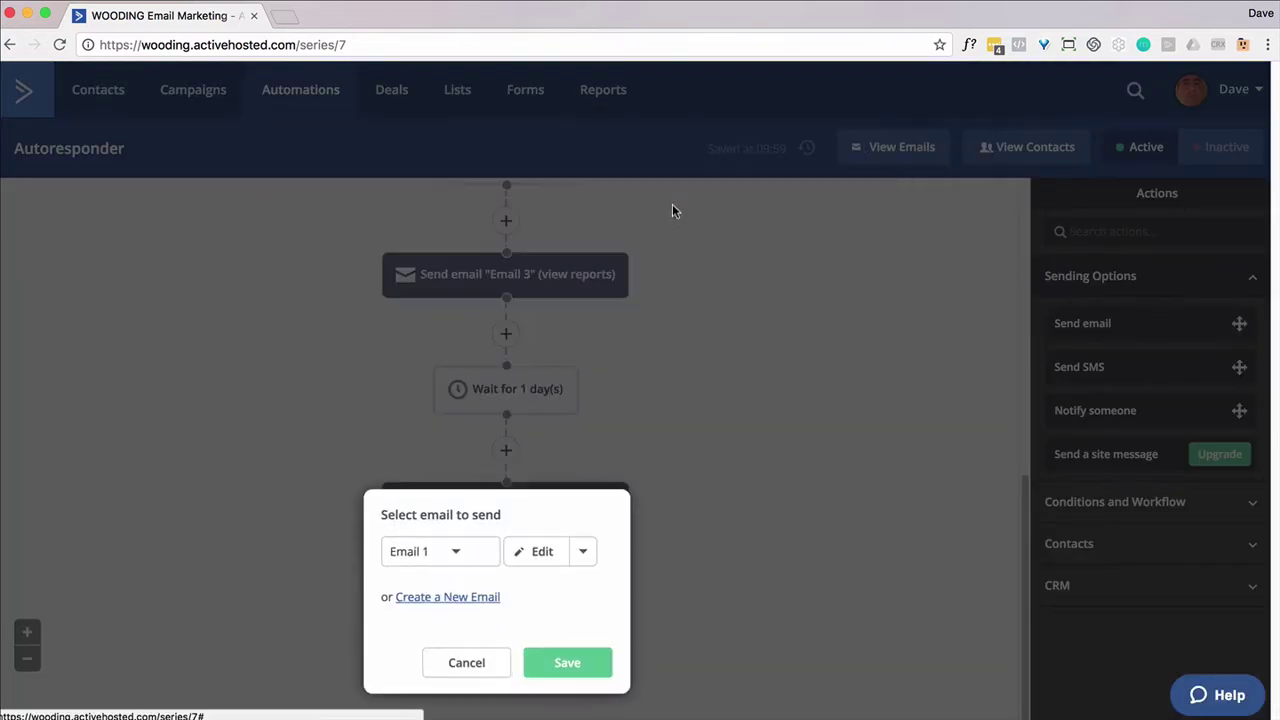
pyautogui.click(443, 598)
pyautogui.write('Email 5')
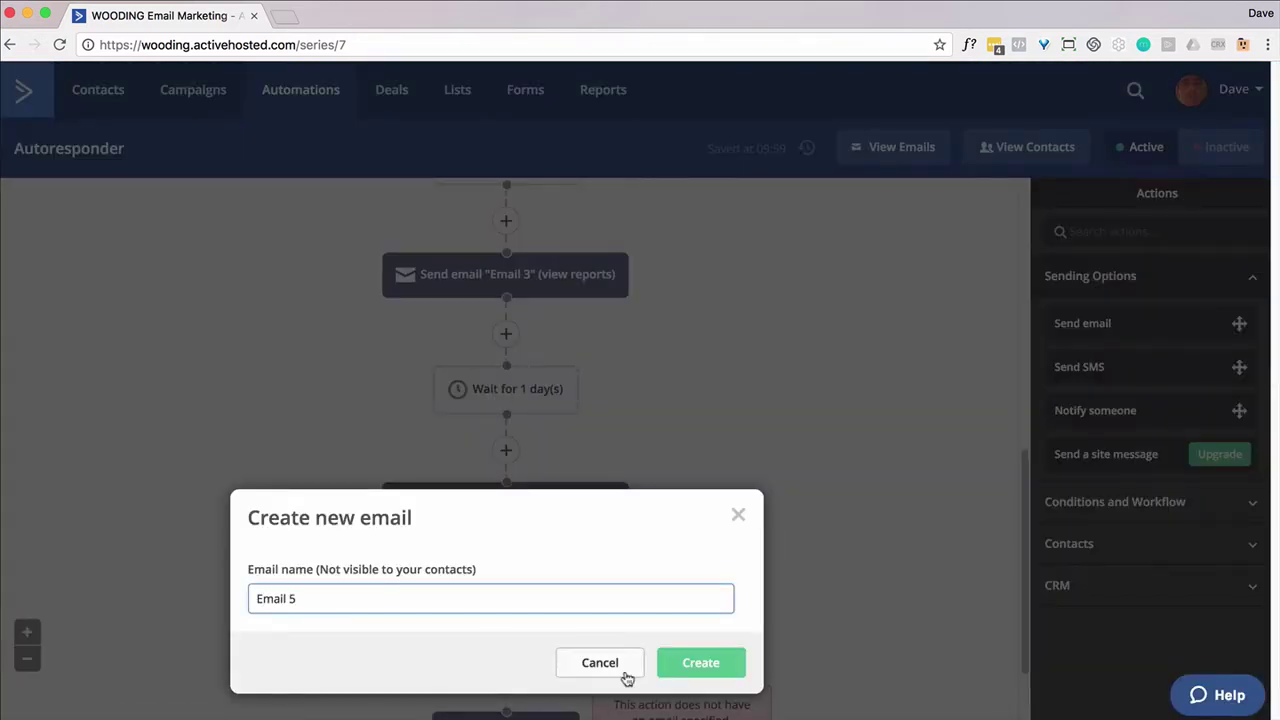
pyautogui.click(672, 665)
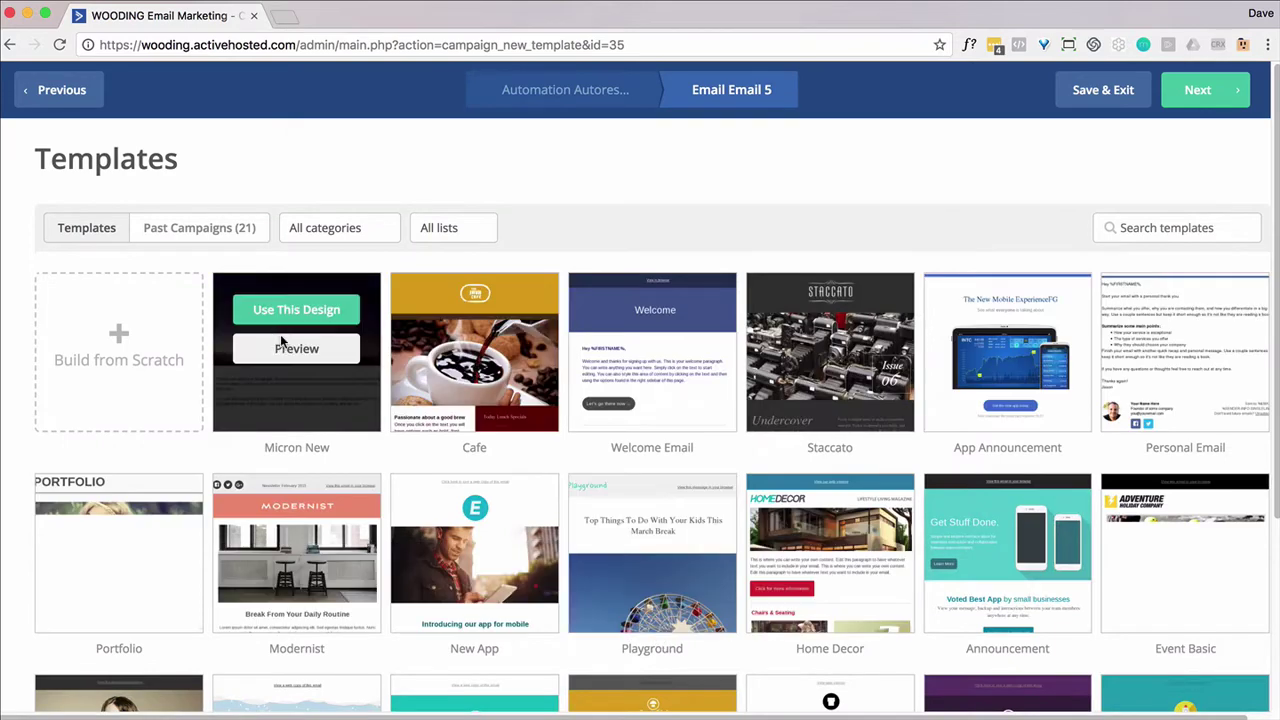
# Use the Micron New design for Email 5 and set its subject to "Email 5".
pyautogui.click(290, 312)
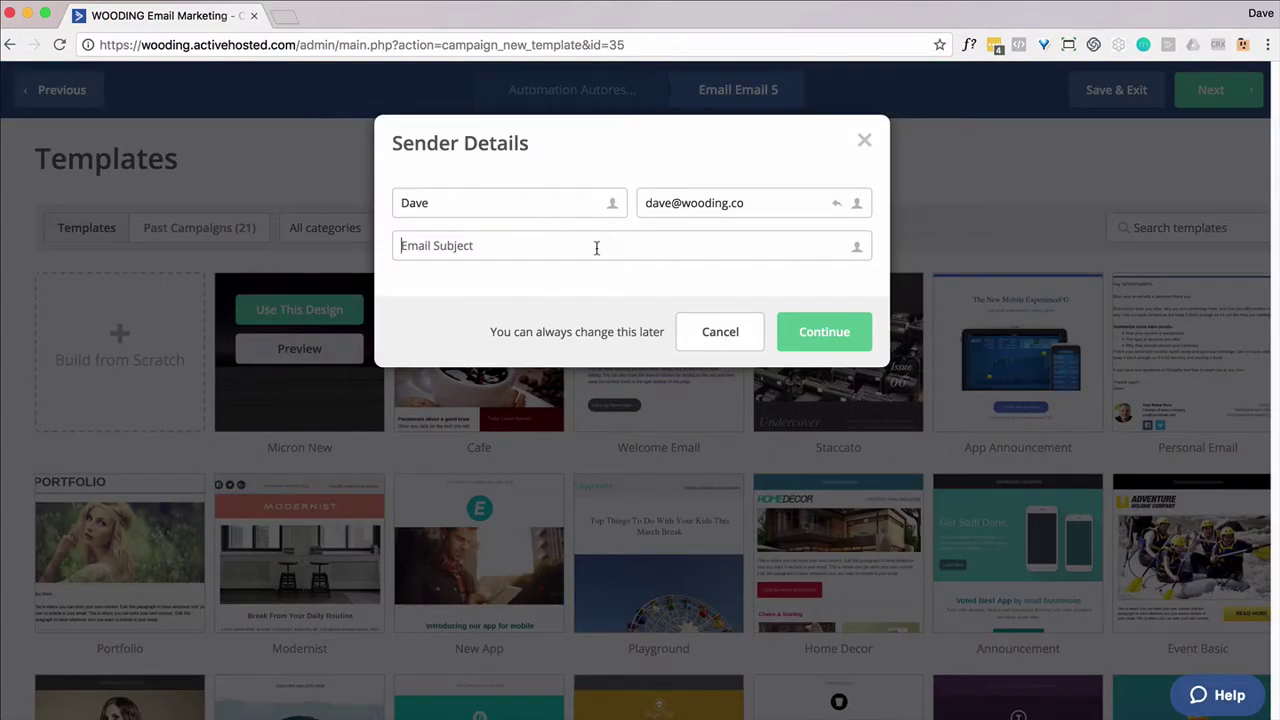
pyautogui.write('Email 5')
pyautogui.click(826, 336)
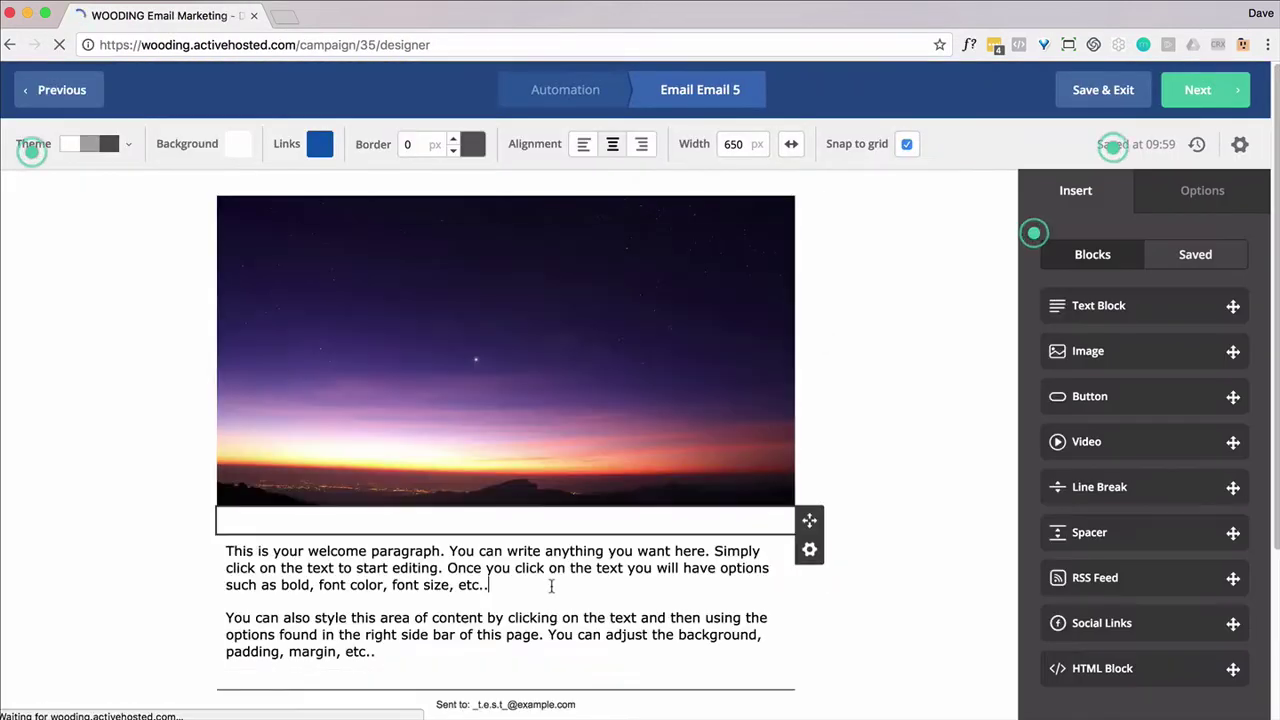
# Insert the line "Fifth link." between the two body paragraphs of Email 5.
pyautogui.click(488, 585)
pyautogui.press('Return')
pyautogui.write('Fifth link.')
pyautogui.doubleClick(272, 618)
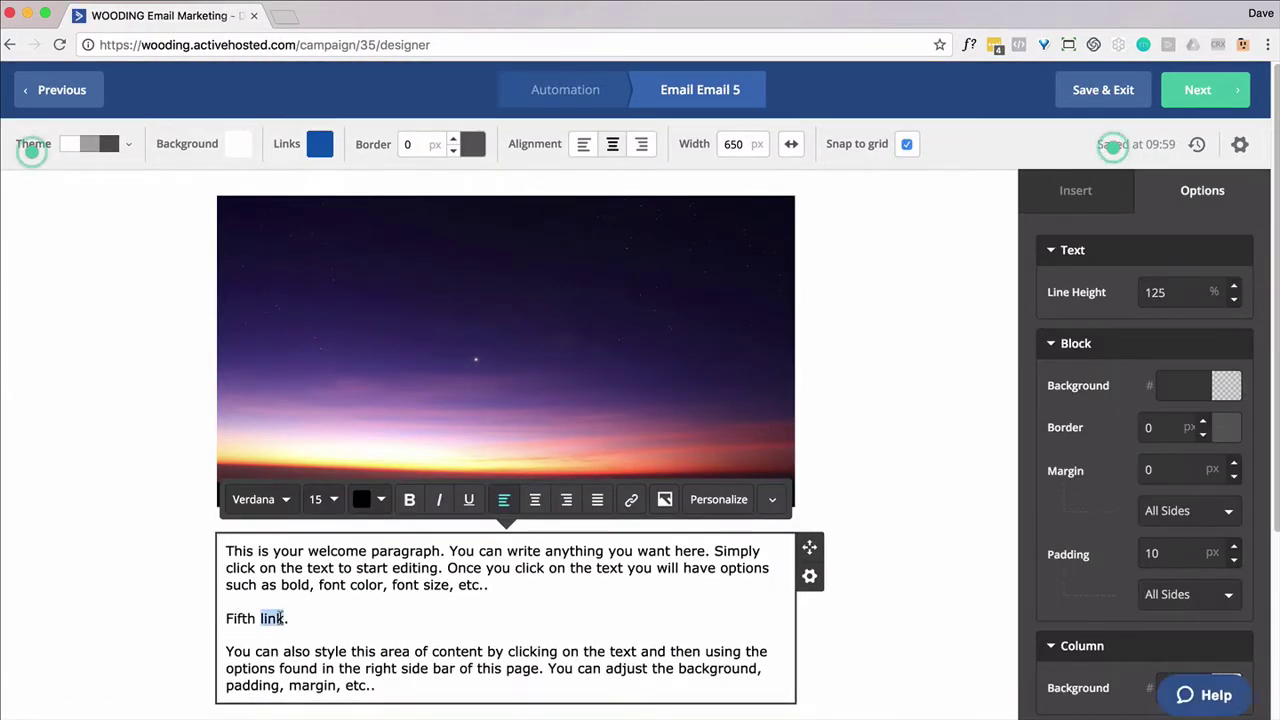
pyautogui.click(631, 499)
pyautogui.write('http://example.com')
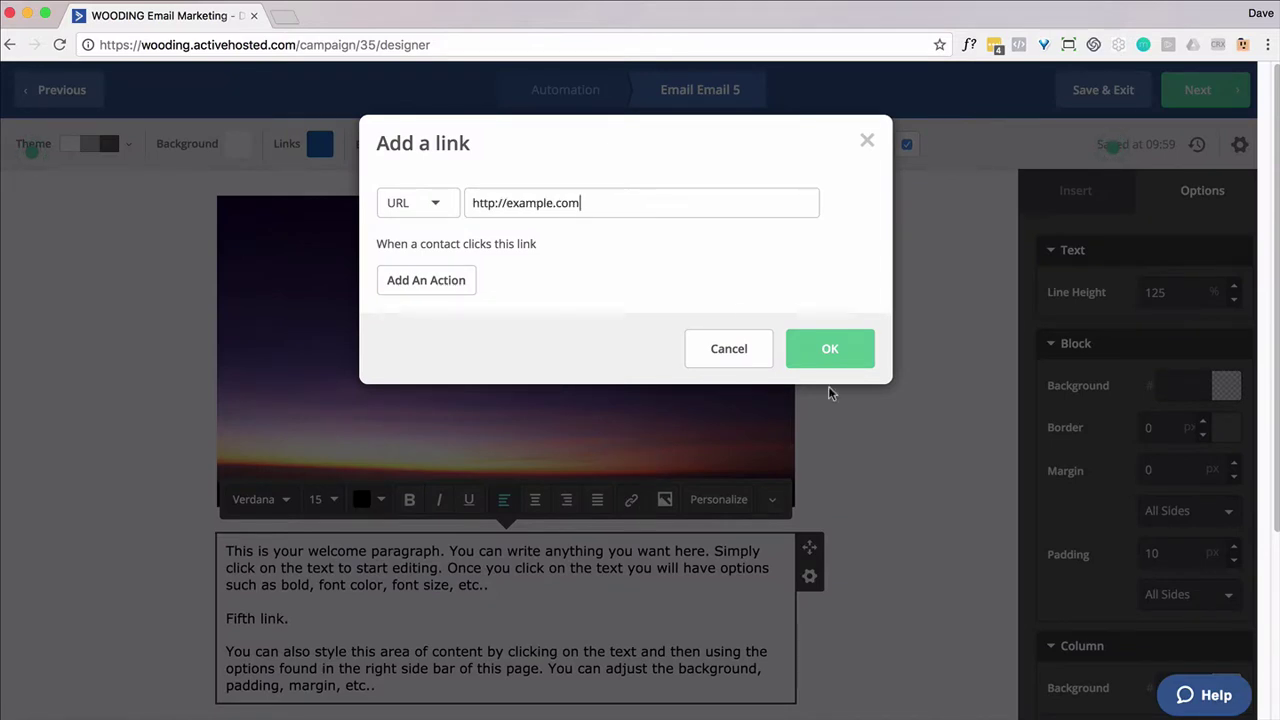
pyautogui.click(830, 348)
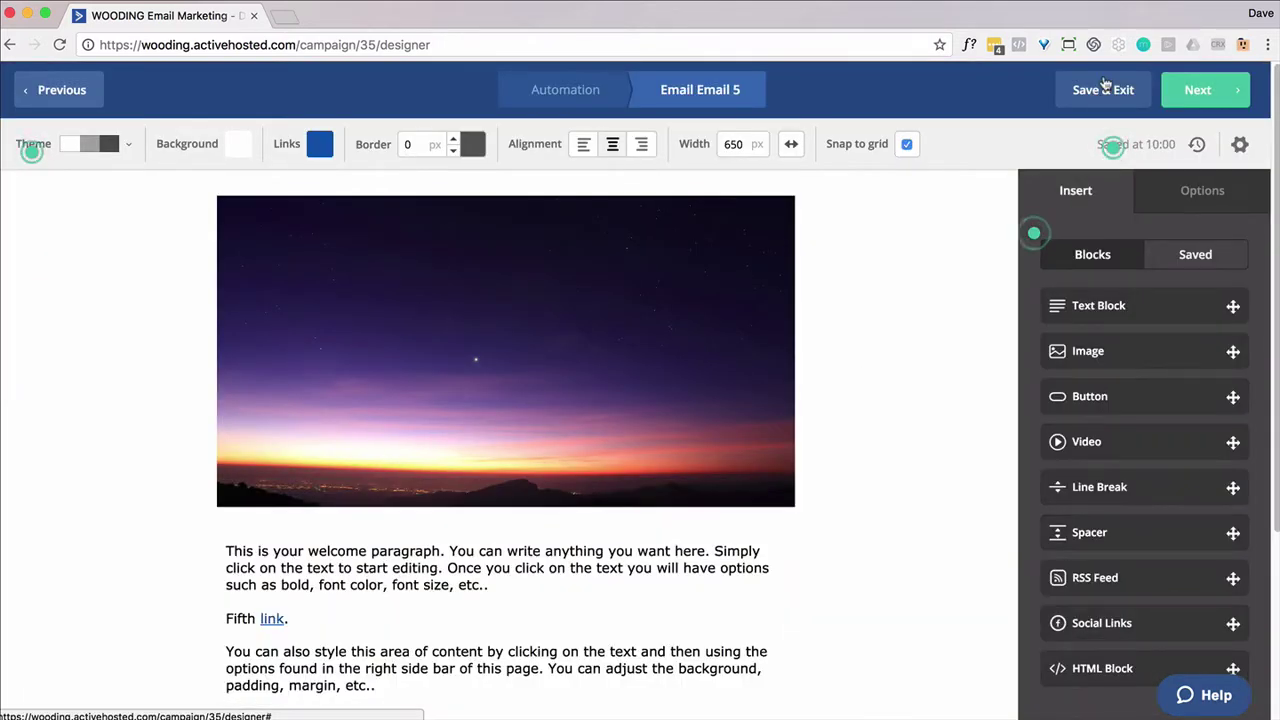
pyautogui.click(1100, 93)
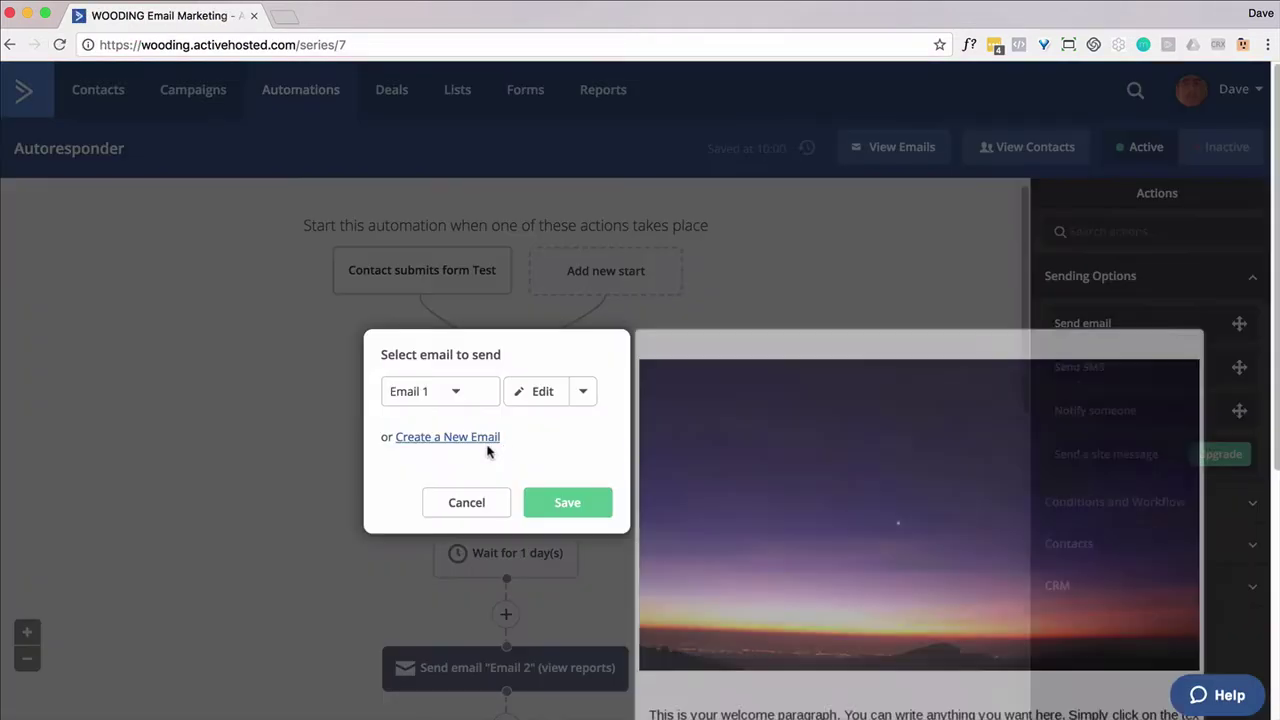
# Open Email 1 for editing and insert the line "The first link." between its two body paragraphs.
pyautogui.click(543, 391)
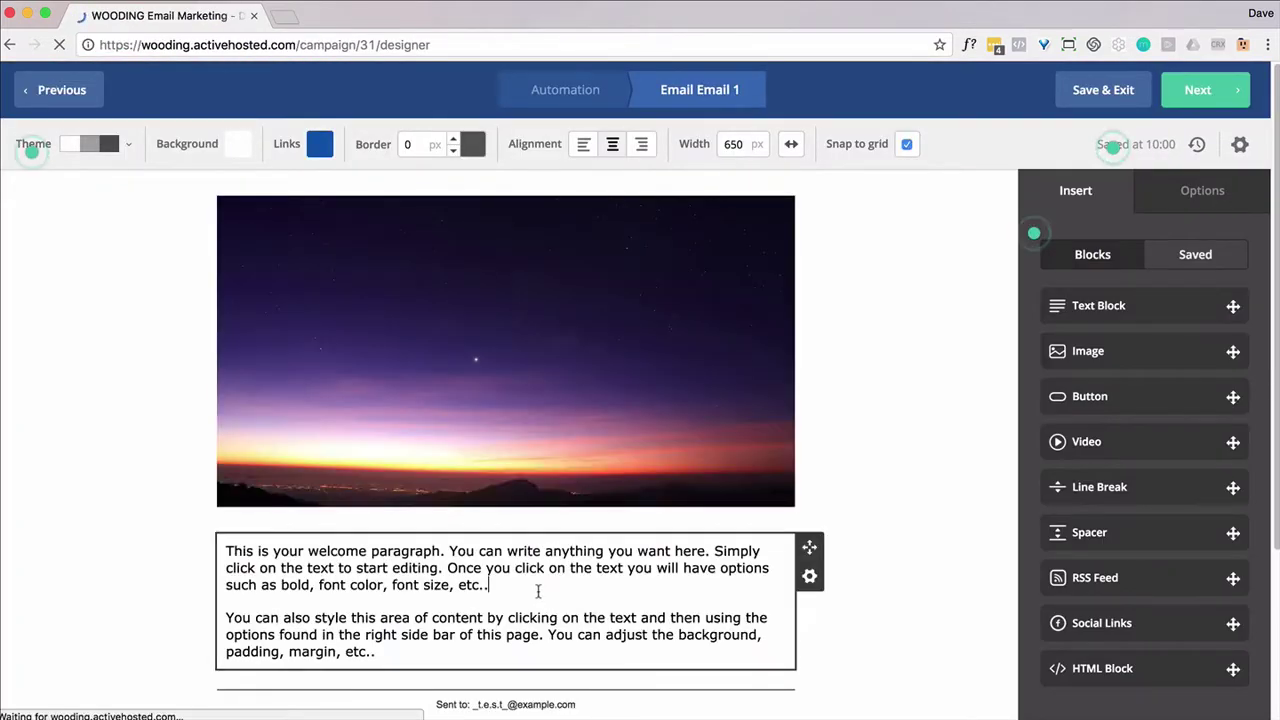
pyautogui.click(305, 618)
pyautogui.write('The first link.')
pyautogui.doubleClick(300, 619)
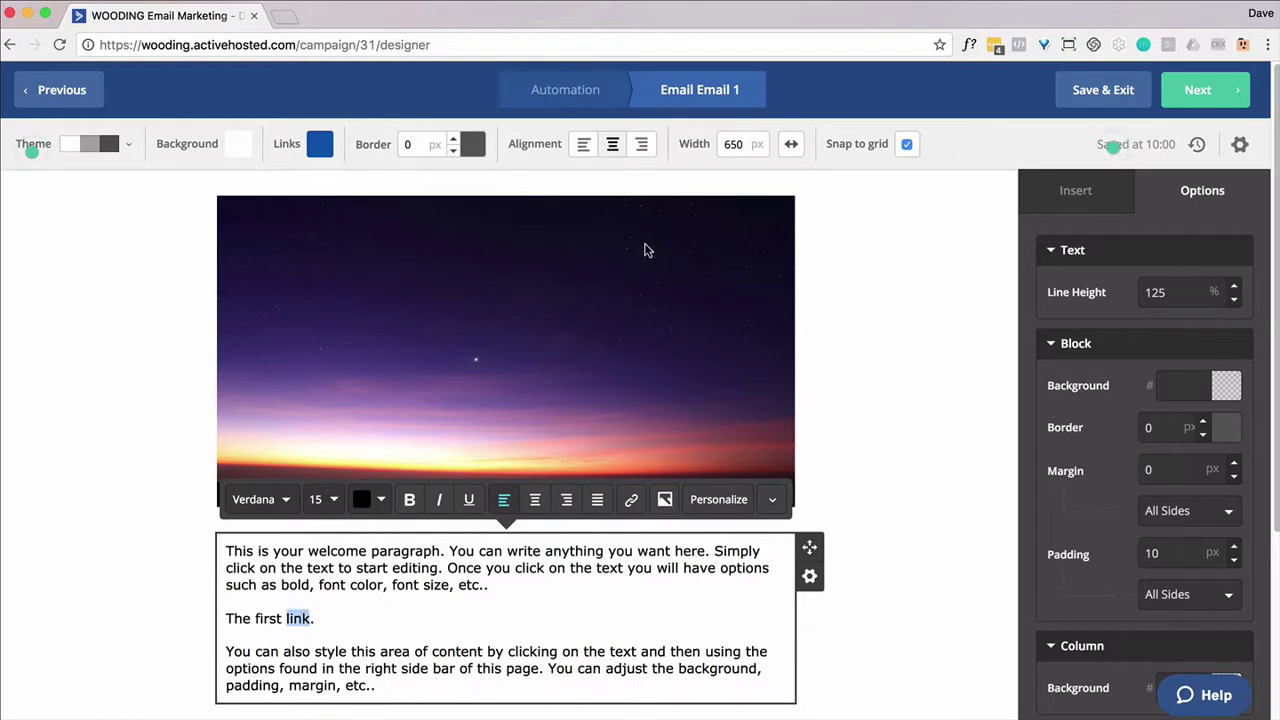
pyautogui.click(631, 499)
pyautogui.write('example.com')
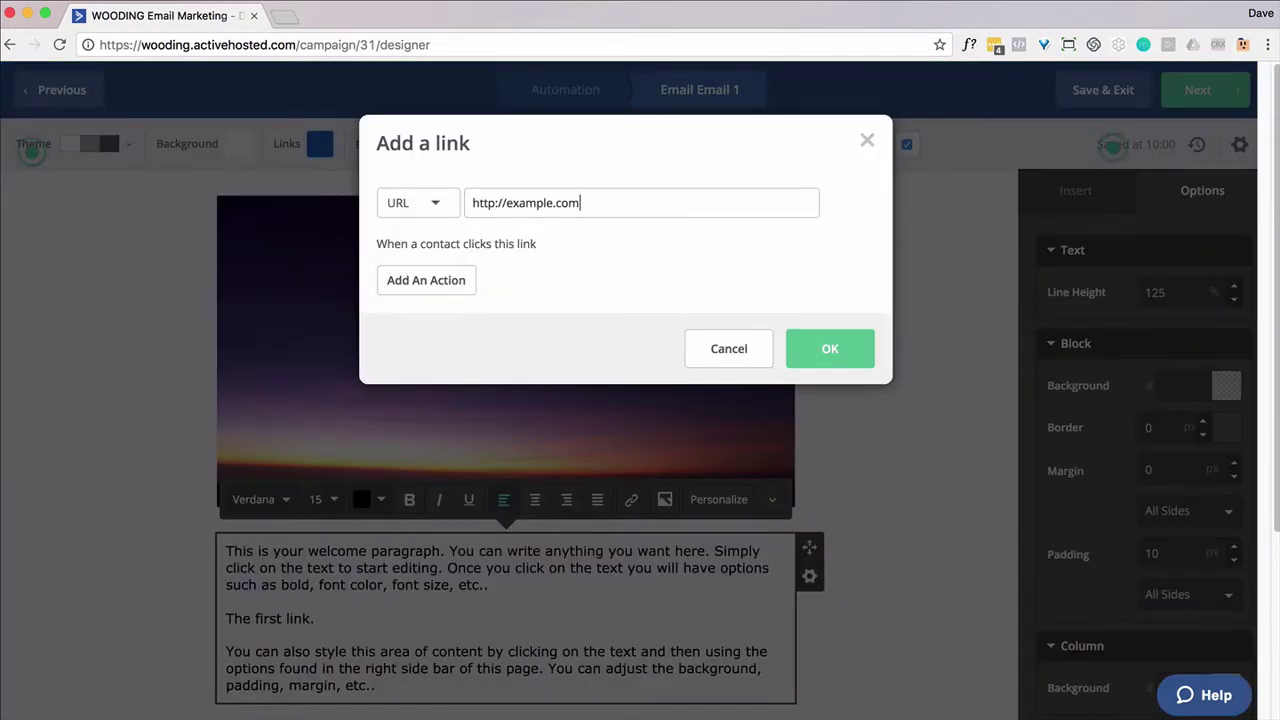
pyautogui.click(829, 348)
pyautogui.click(1103, 90)
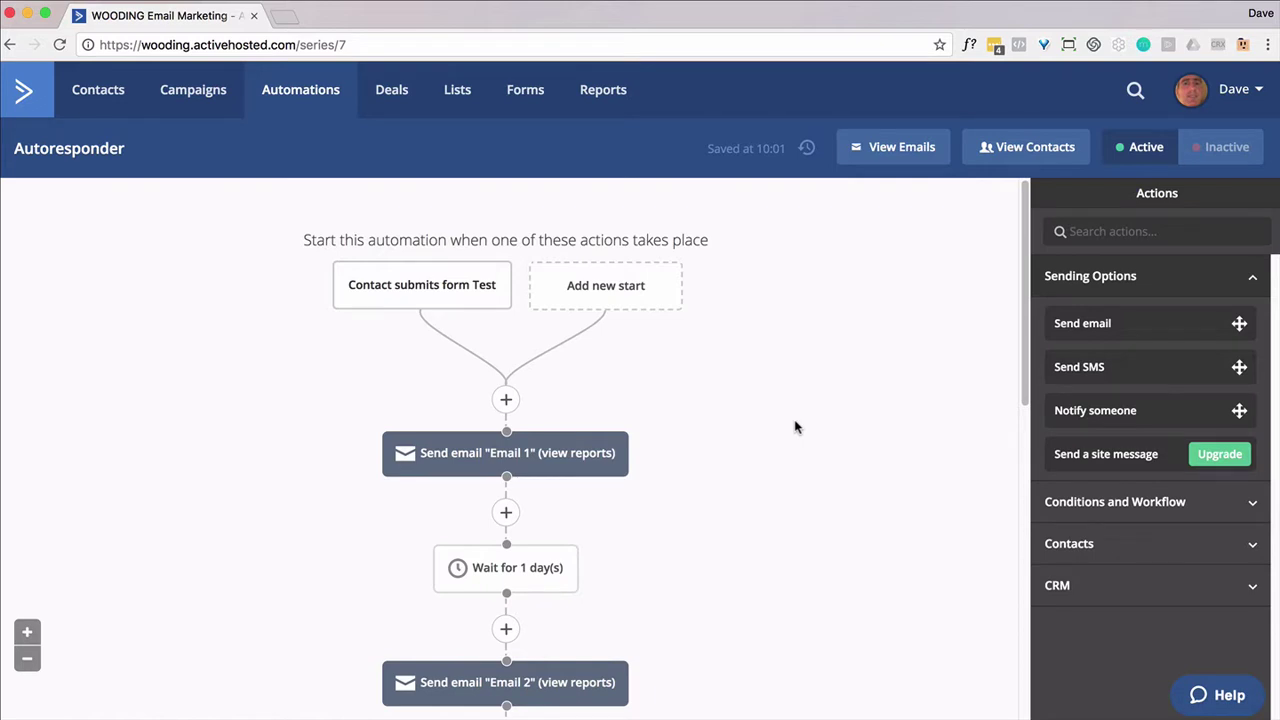
# Add an "End this automation" action below the Email 5 action.
pyautogui.scroll(-15, 795, 427)
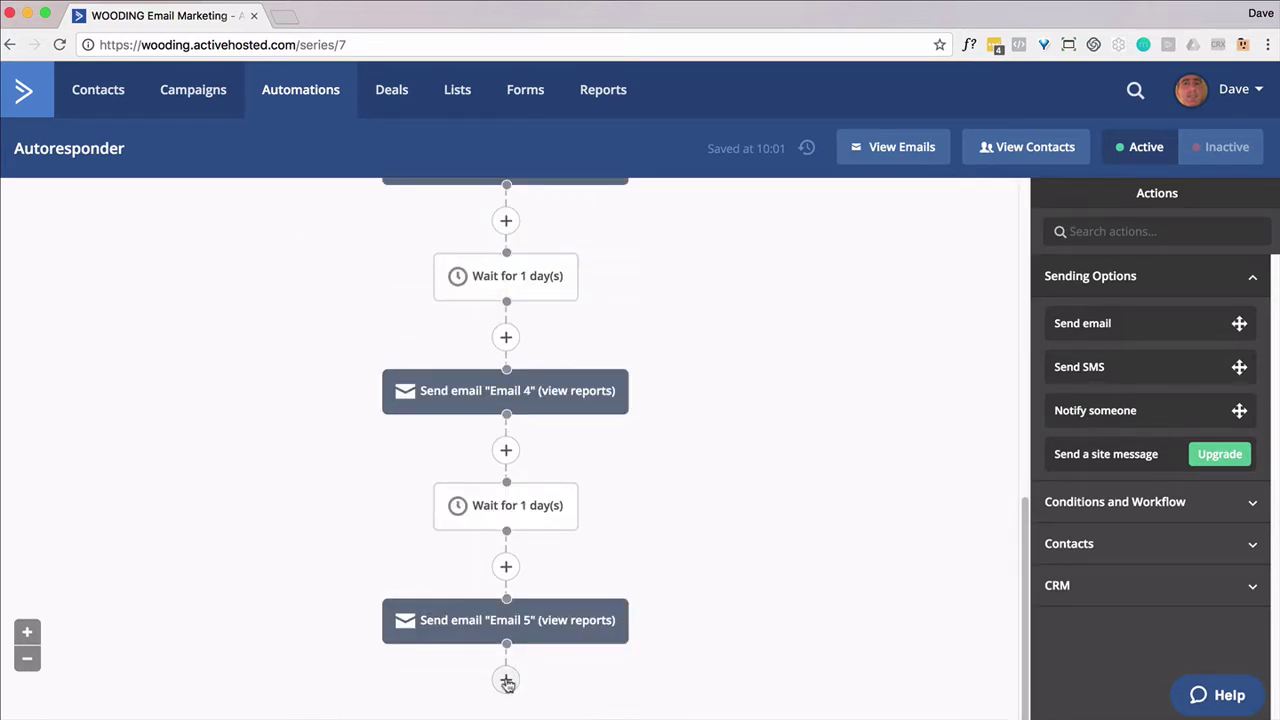
pyautogui.click(506, 679)
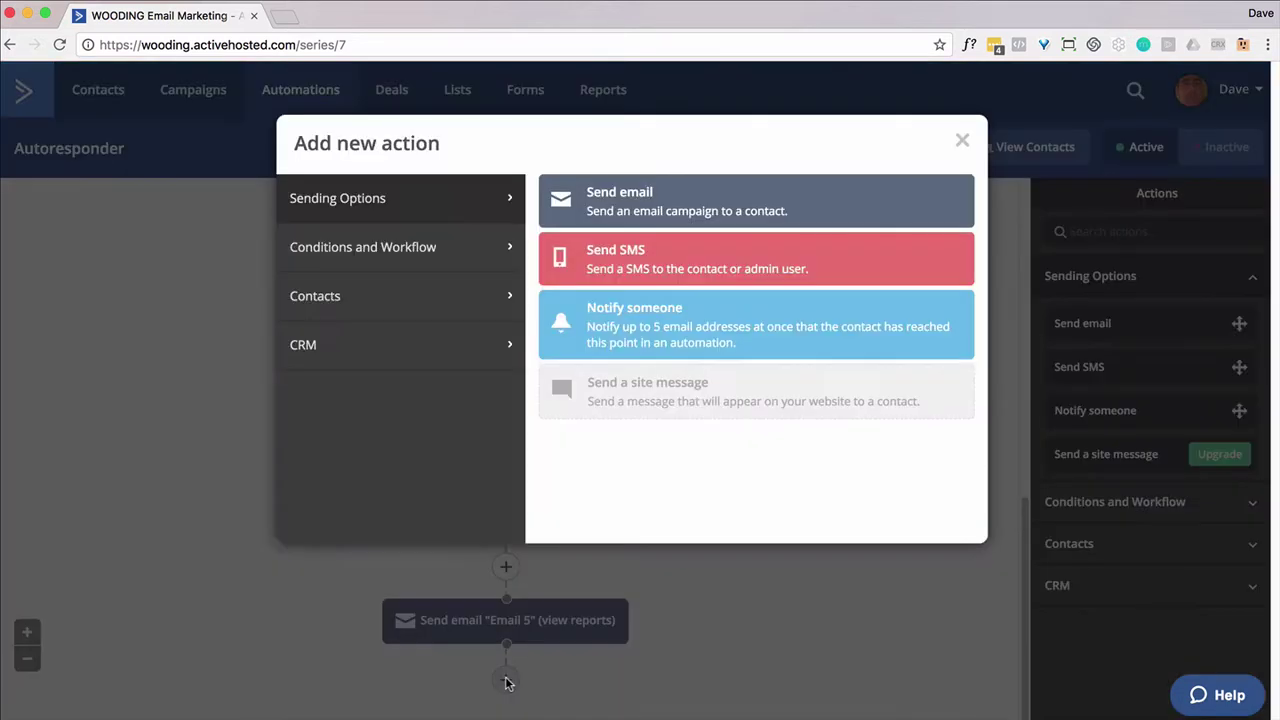
pyautogui.click(477, 264)
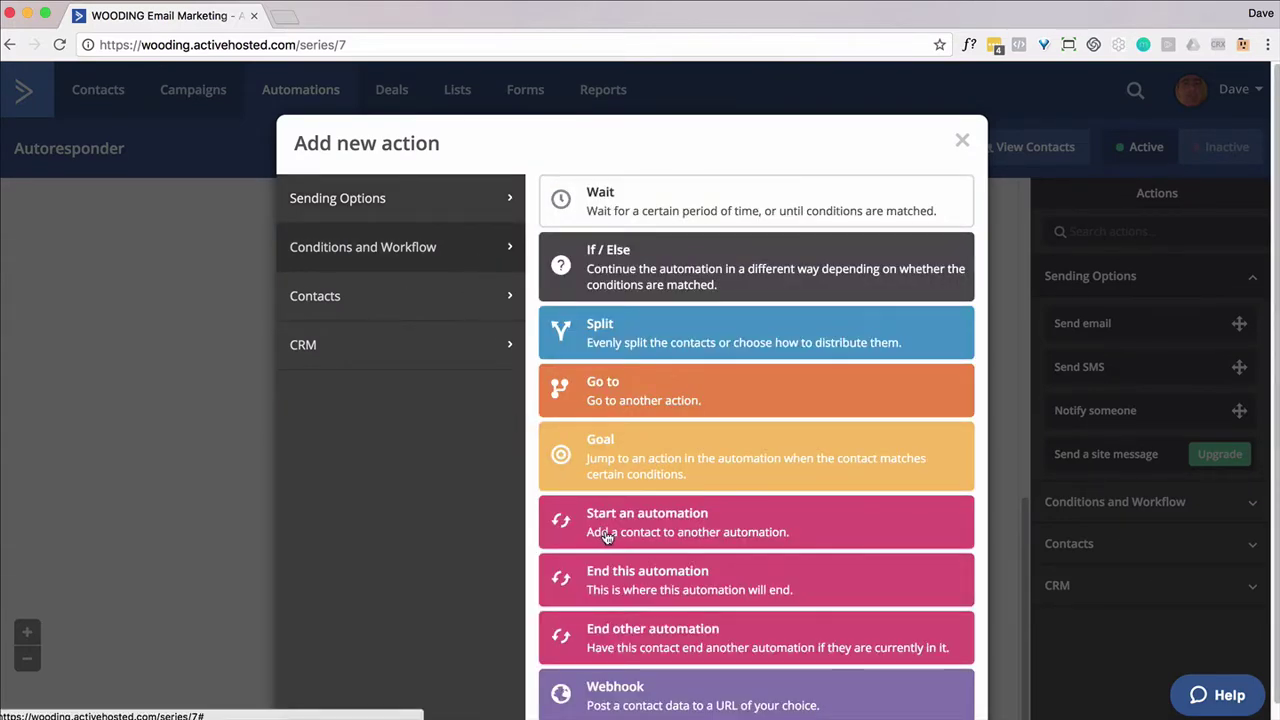
pyautogui.click(630, 566)
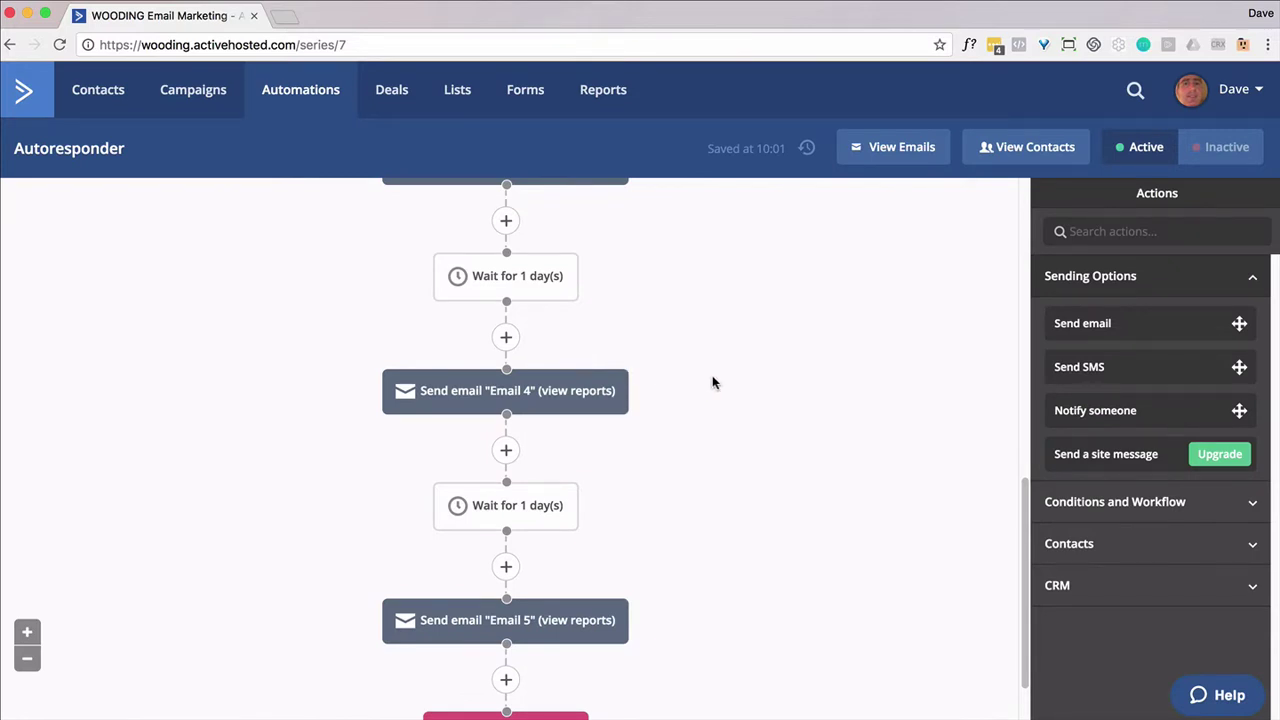
# Insert an If/Else action between the first 1-day wait and the Email 2 action.
pyautogui.scroll(5, 712, 378)
pyautogui.scroll(5, 713, 380)
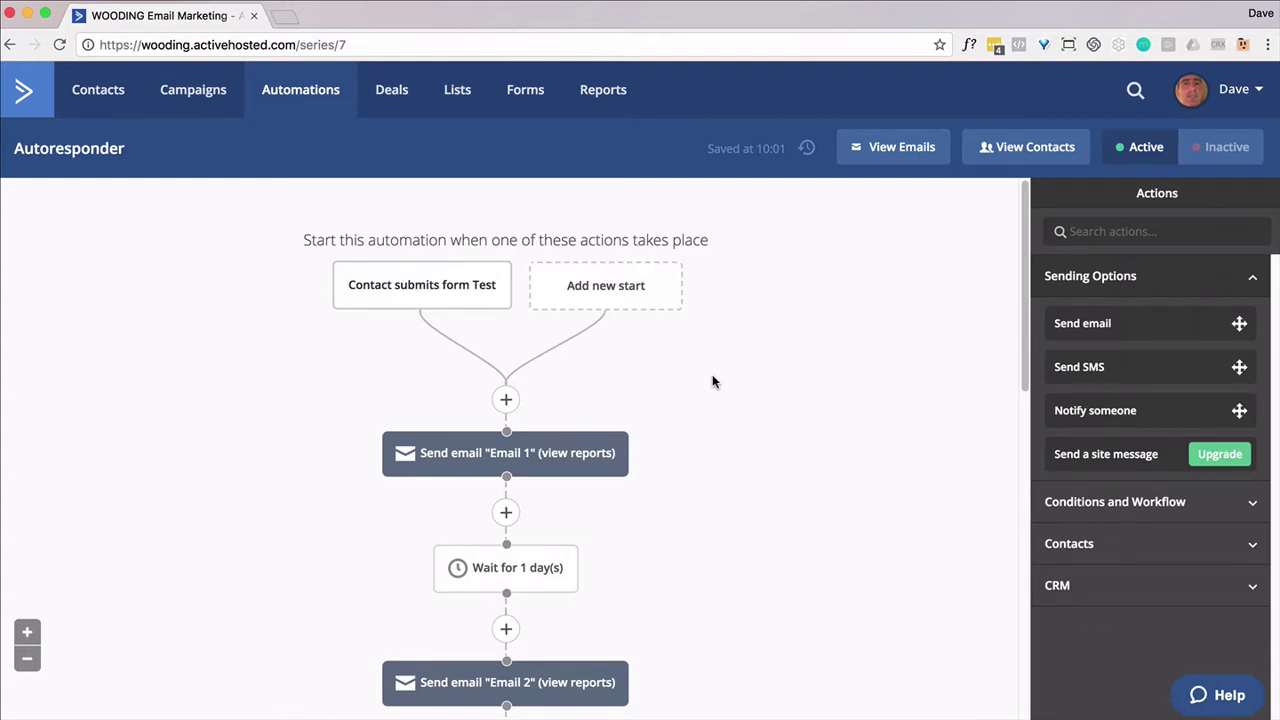
pyautogui.scroll(-5, 712, 380)
pyautogui.scroll(6, 713, 384)
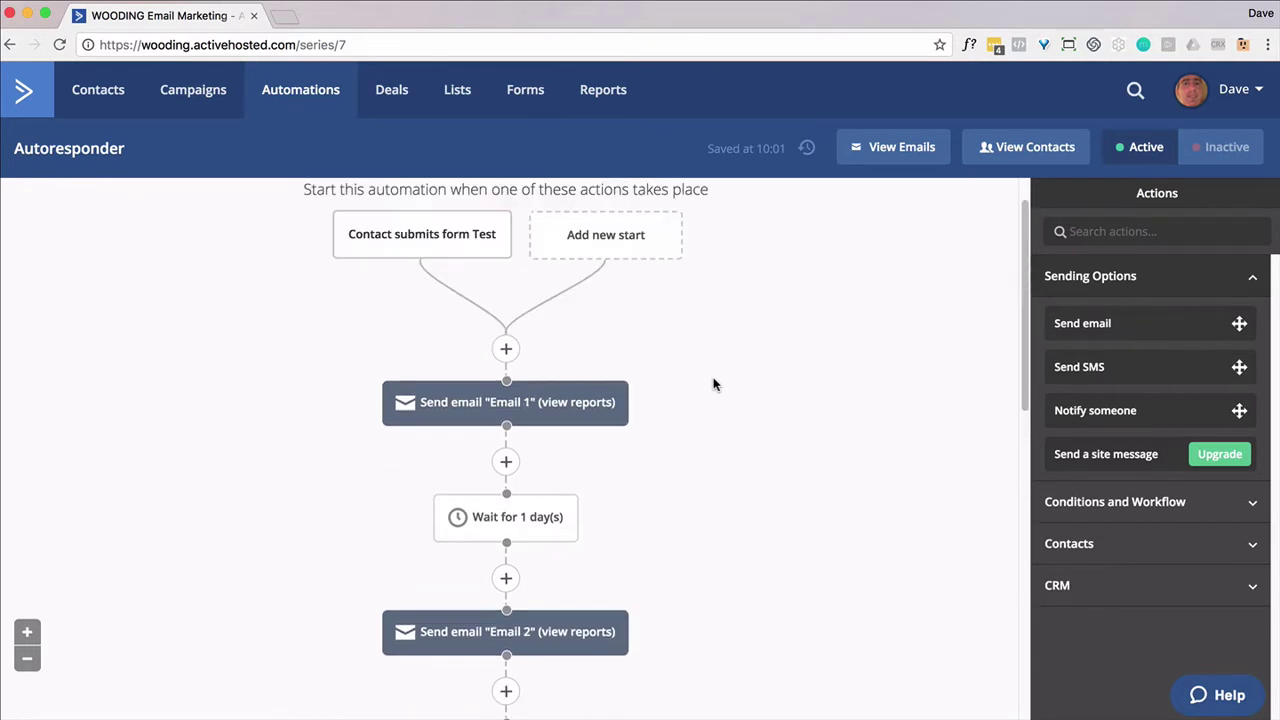
pyautogui.moveTo(512, 420)
pyautogui.click(505, 580)
pyautogui.click(603, 308)
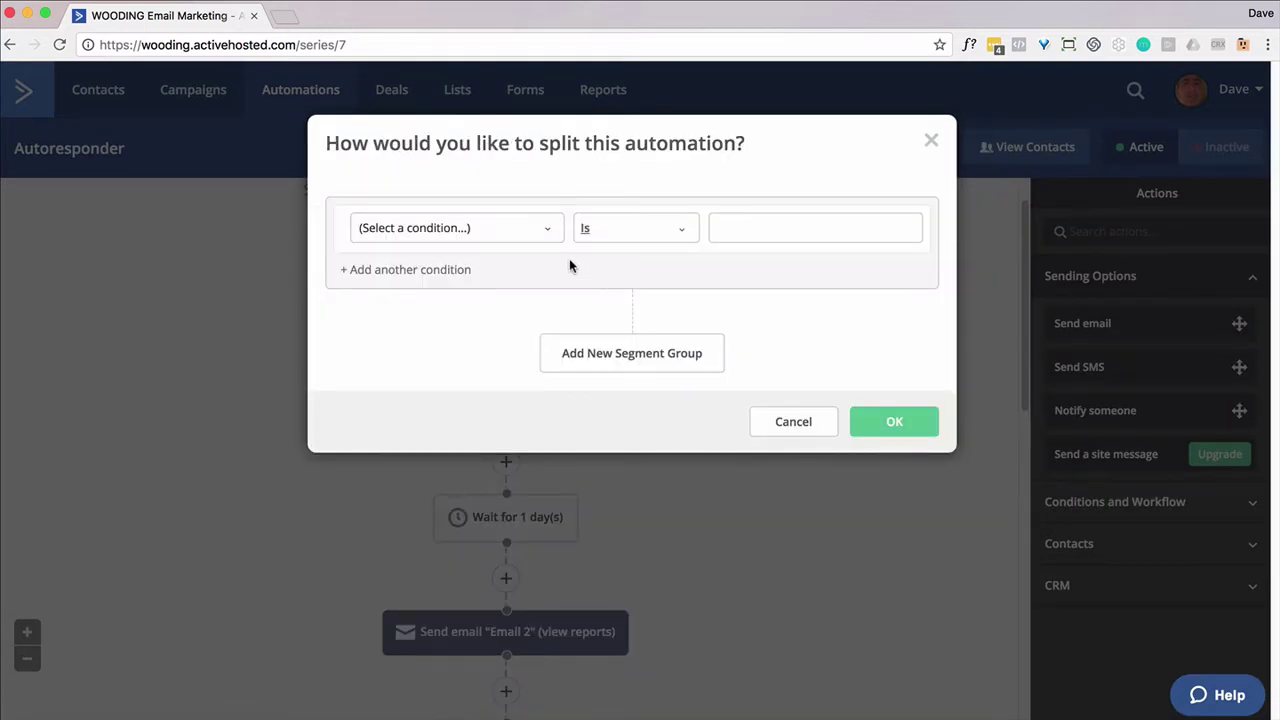
pyautogui.click(548, 236)
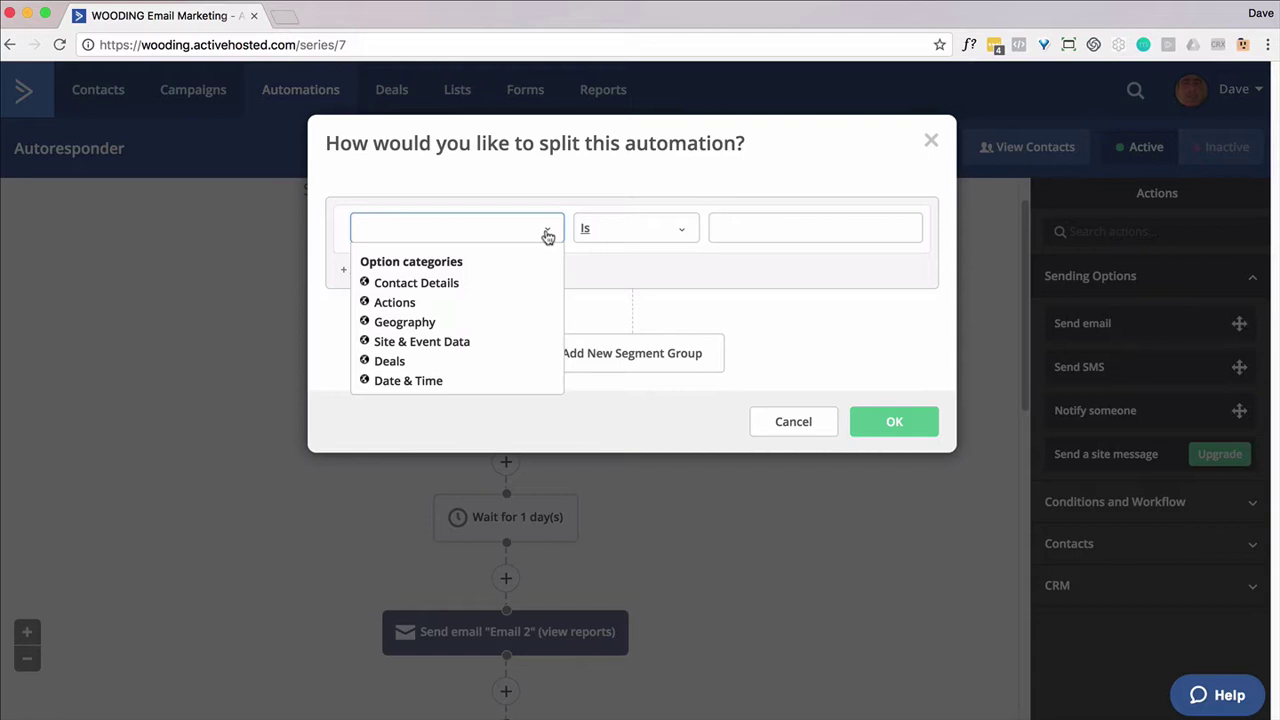
pyautogui.click(403, 303)
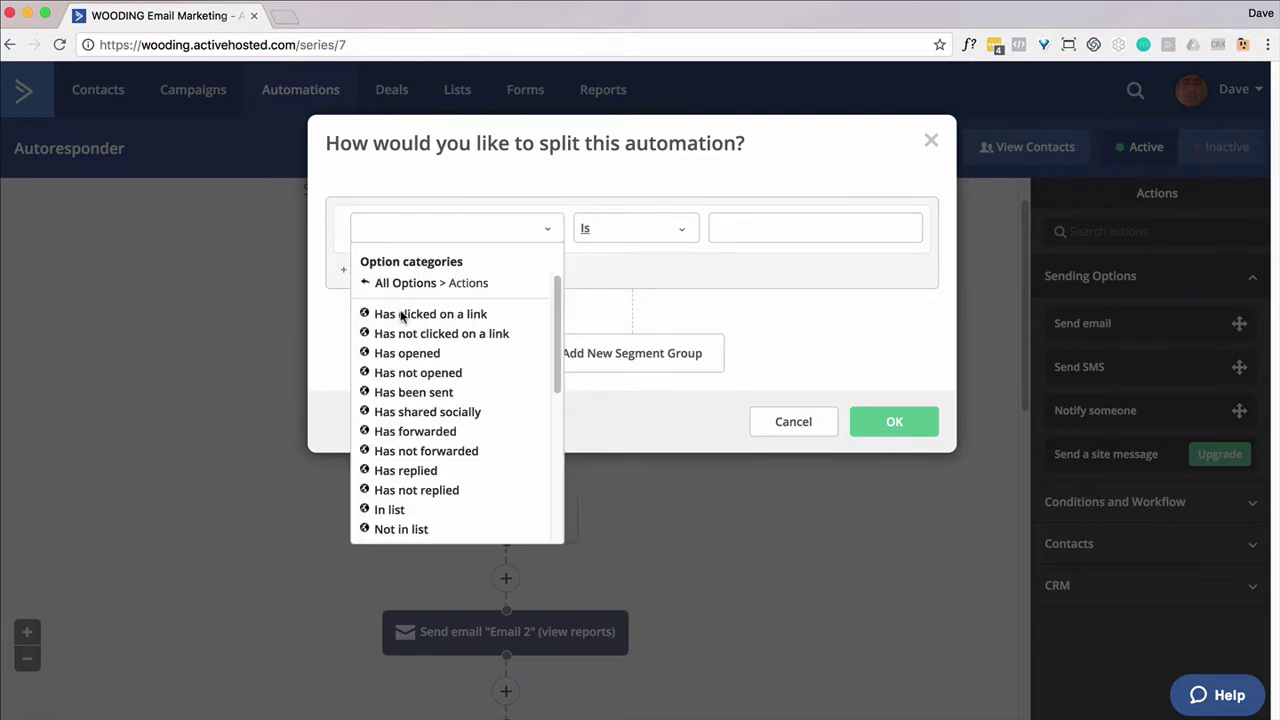
pyautogui.click(402, 316)
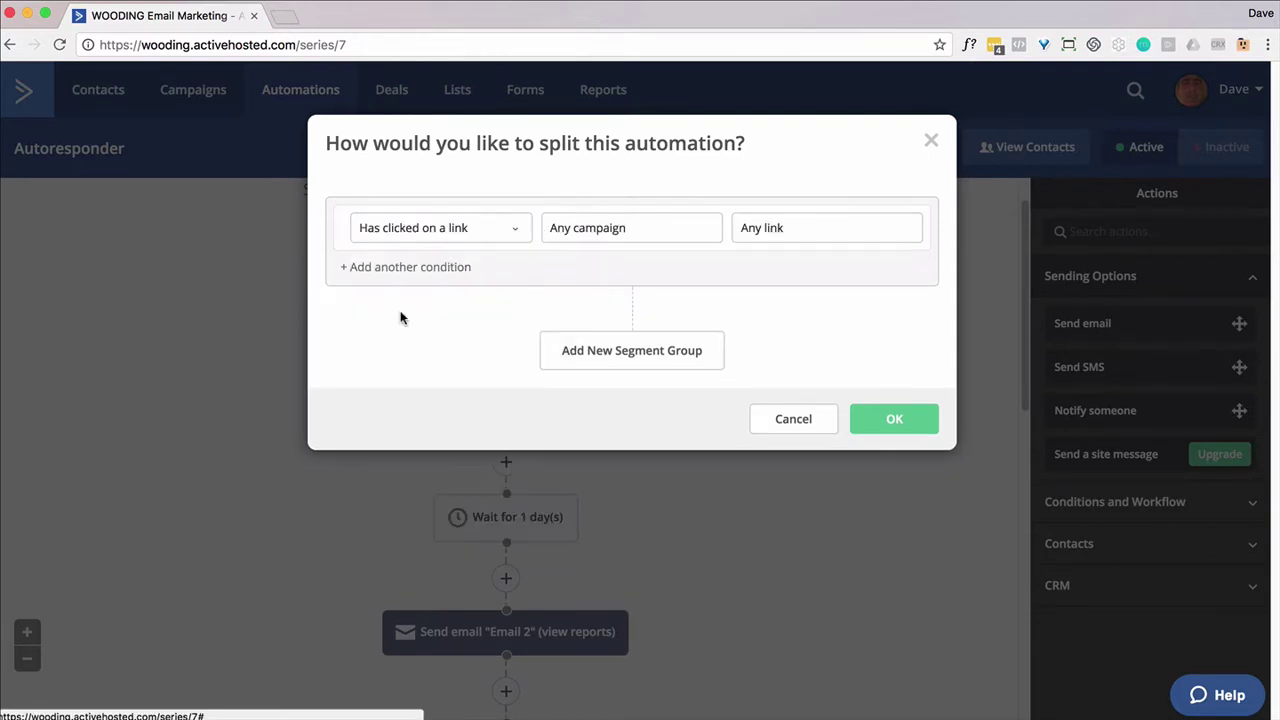
pyautogui.click(691, 228)
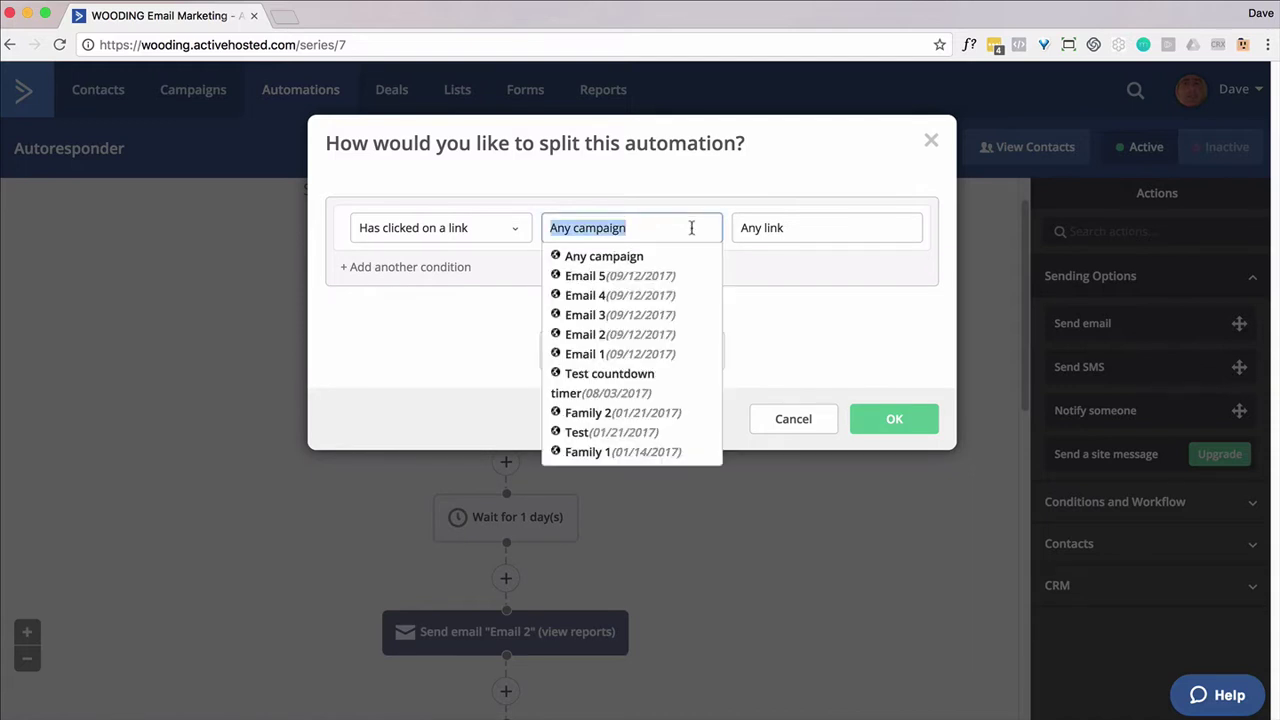
pyautogui.click(585, 354)
pyautogui.click(780, 228)
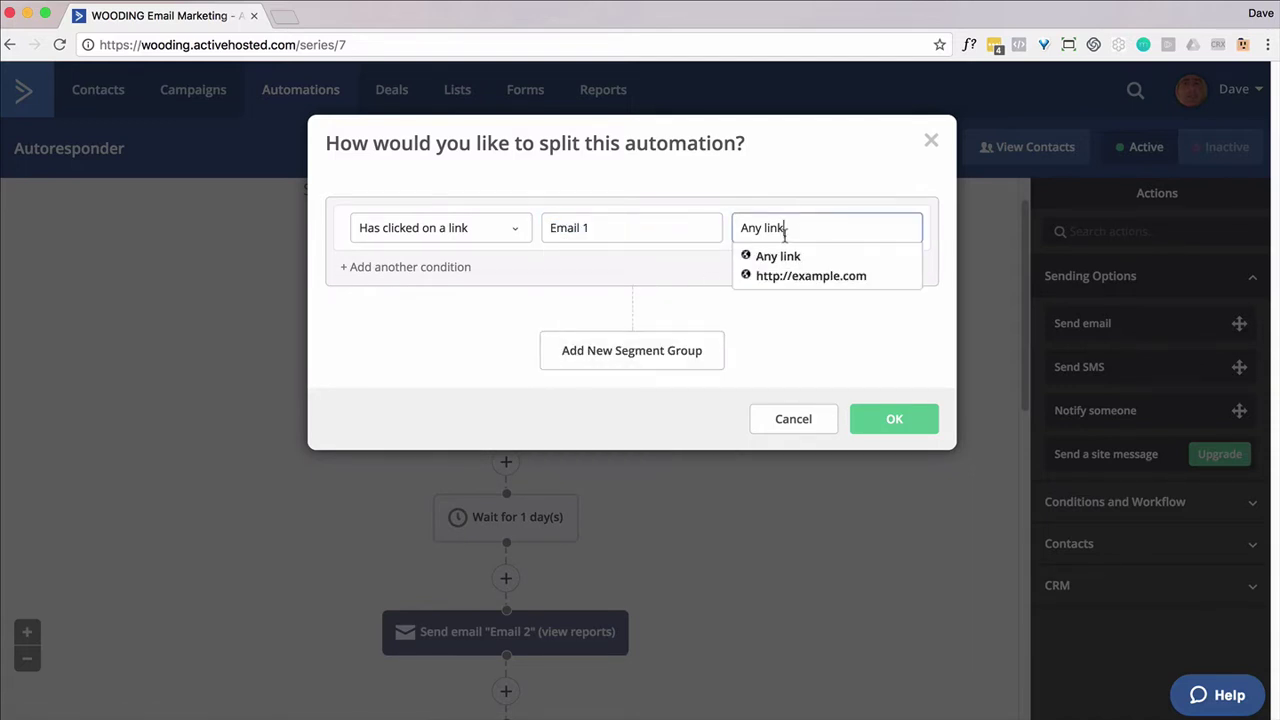
pyautogui.click(785, 278)
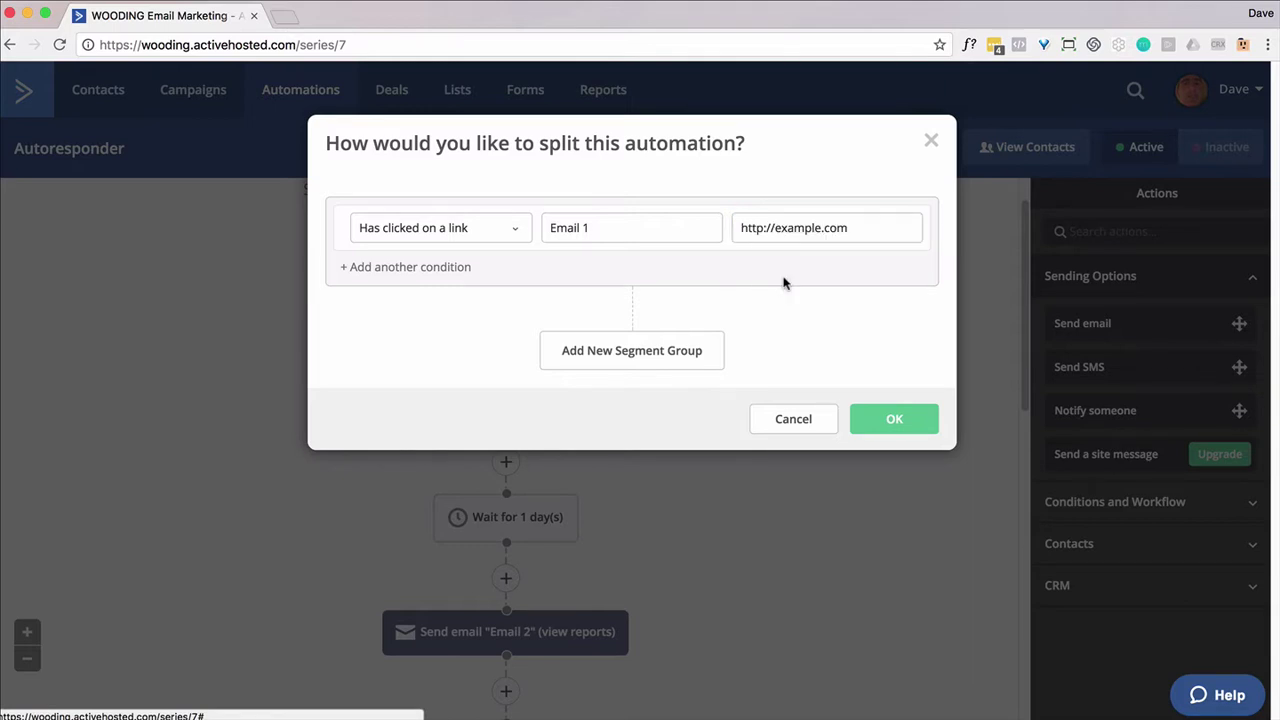
pyautogui.click(871, 420)
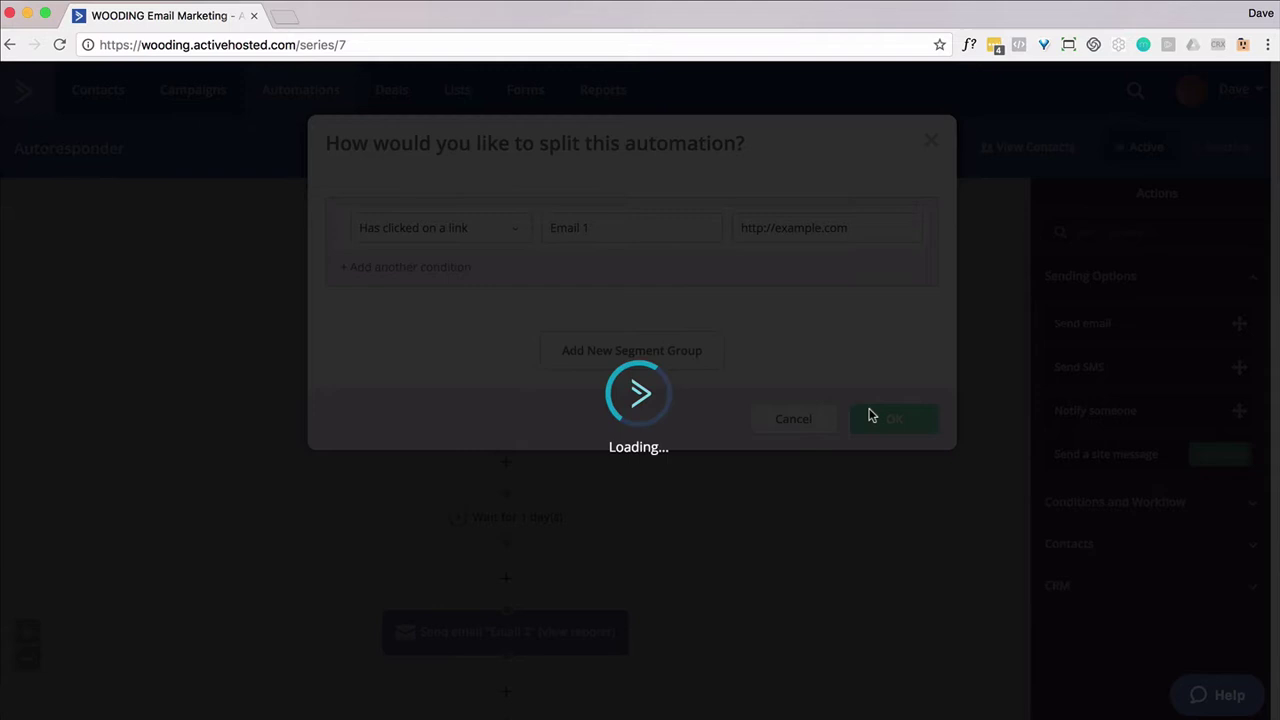
# Add a Send email action for the existing Email 1 on the No branch of the condition.
pyautogui.scroll(-5, 857, 370)
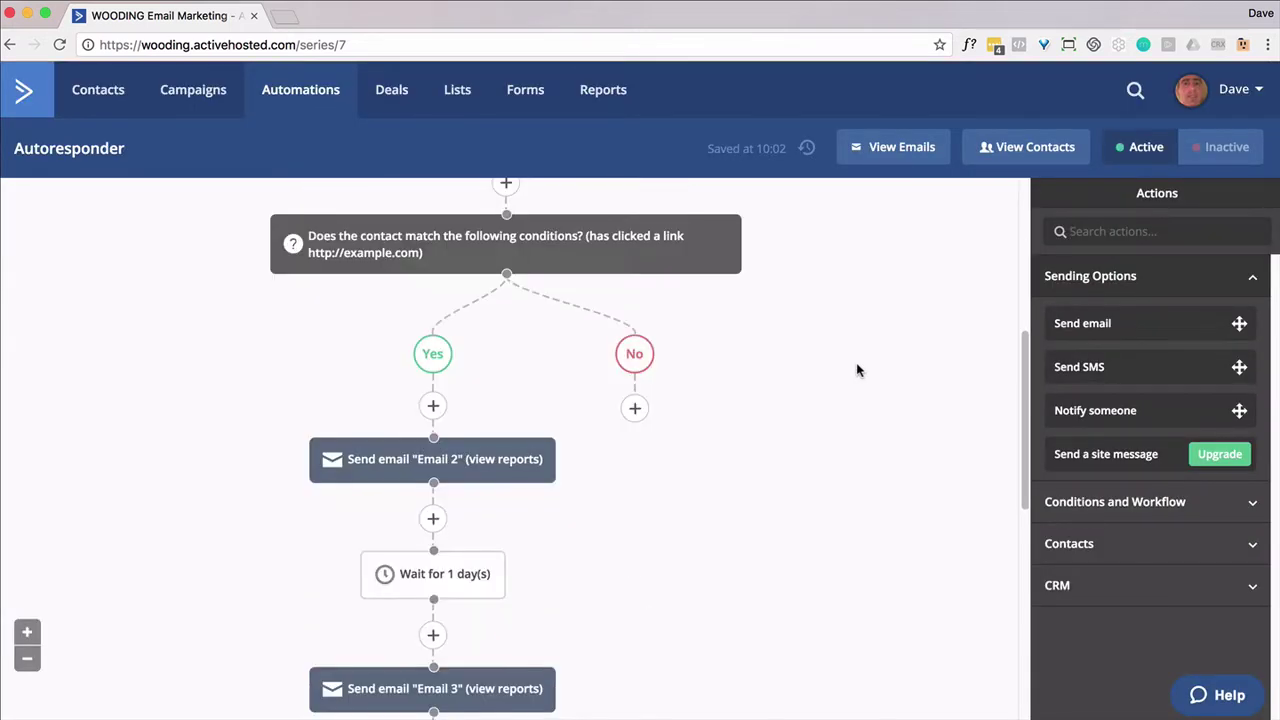
pyautogui.scroll(1, 857, 370)
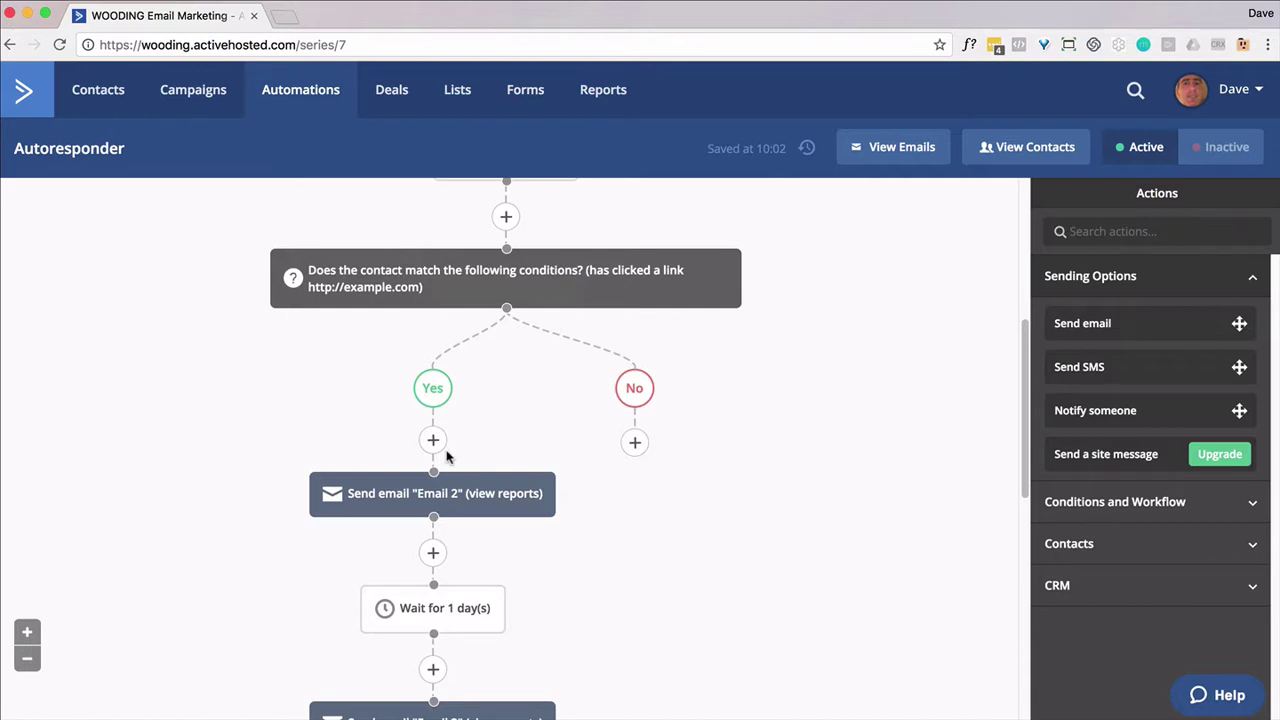
pyautogui.click(634, 444)
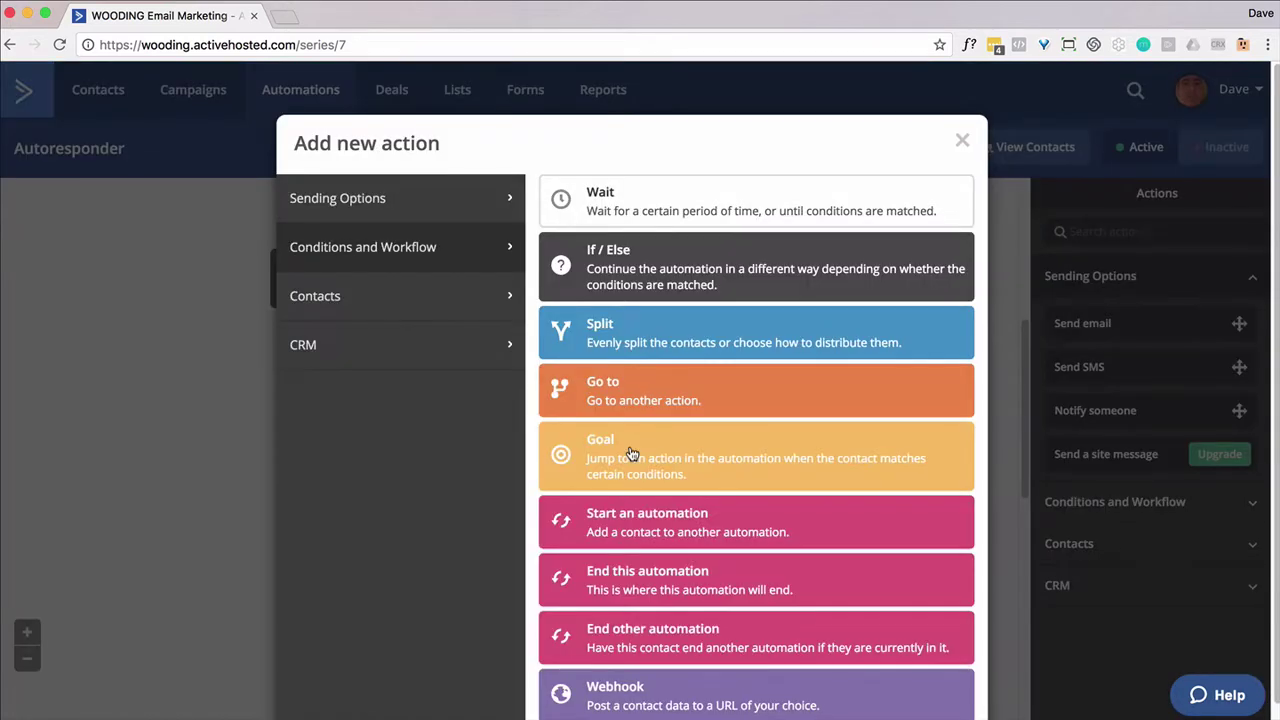
pyautogui.click(440, 214)
pyautogui.click(591, 205)
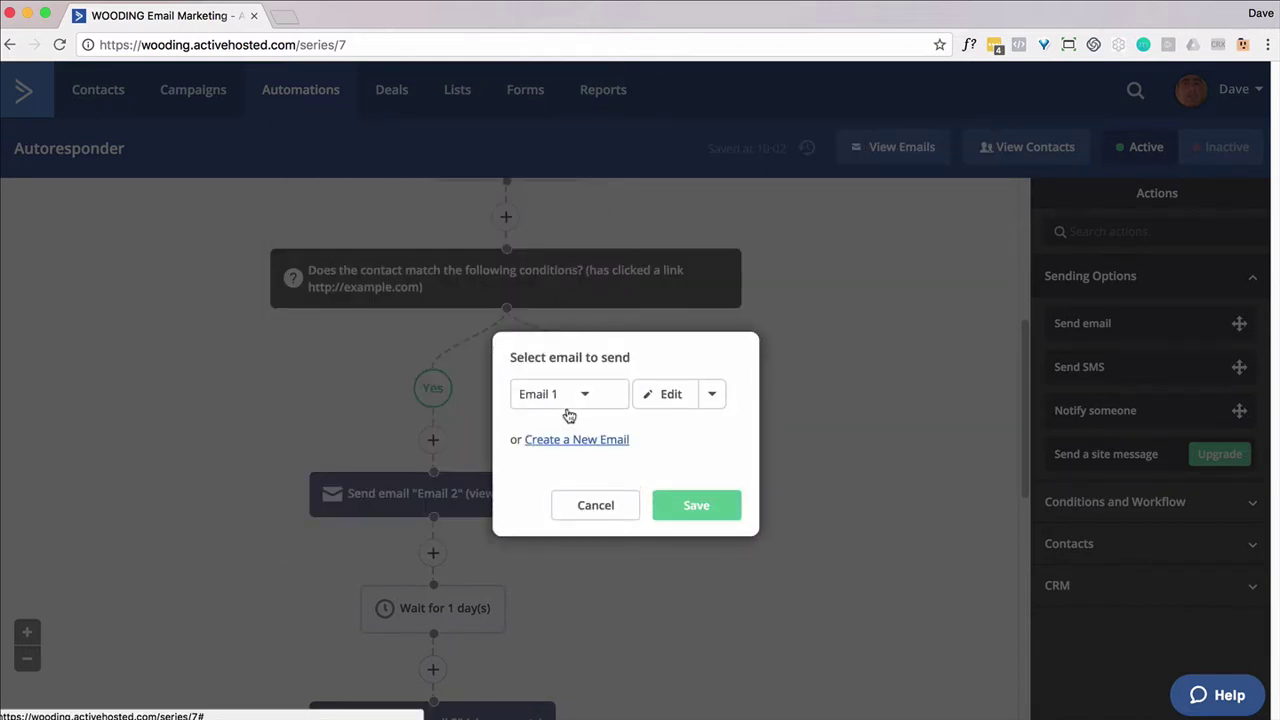
pyautogui.click(678, 505)
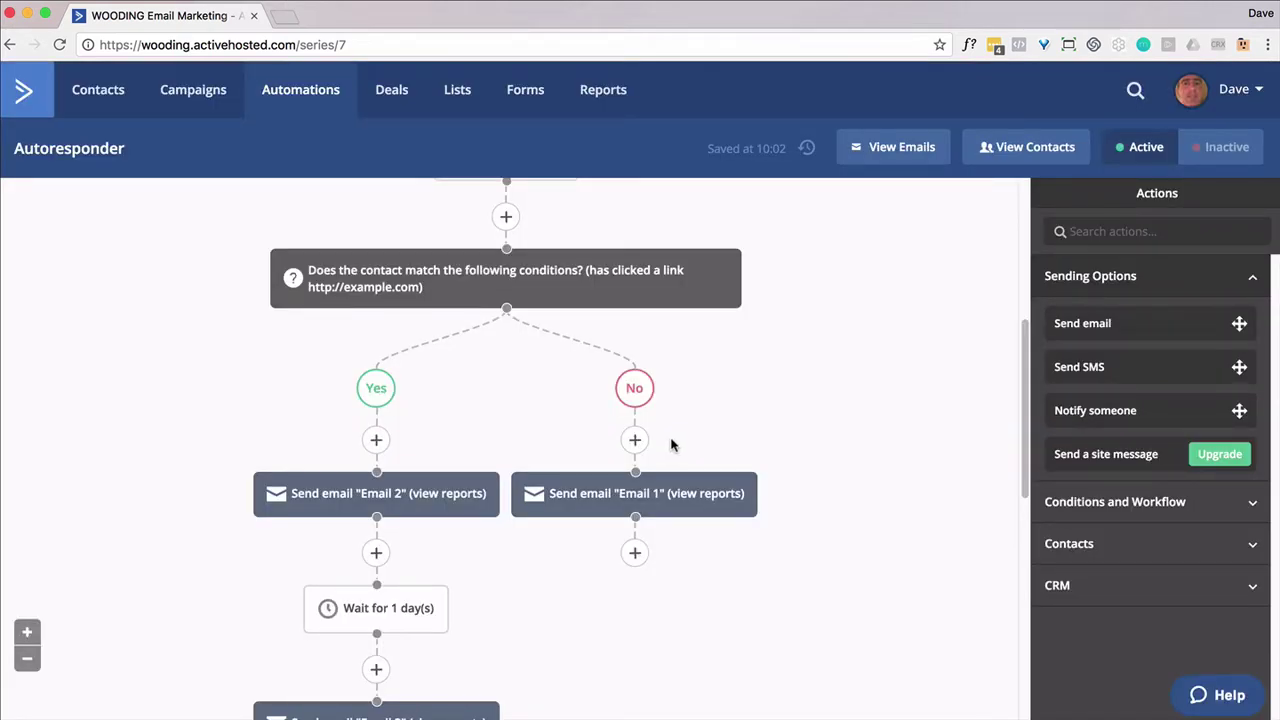
# Add a Wait action of 1 day below the Email 1 action on the No branch.
pyautogui.click(635, 553)
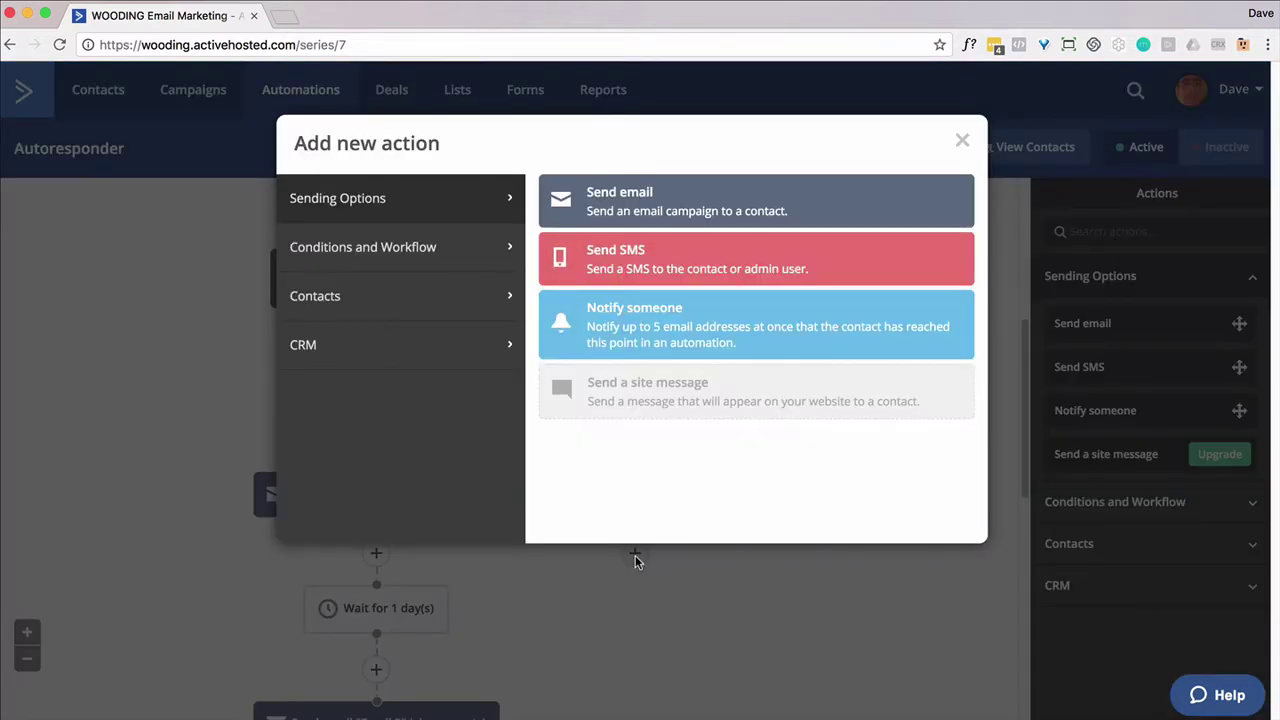
pyautogui.click(495, 258)
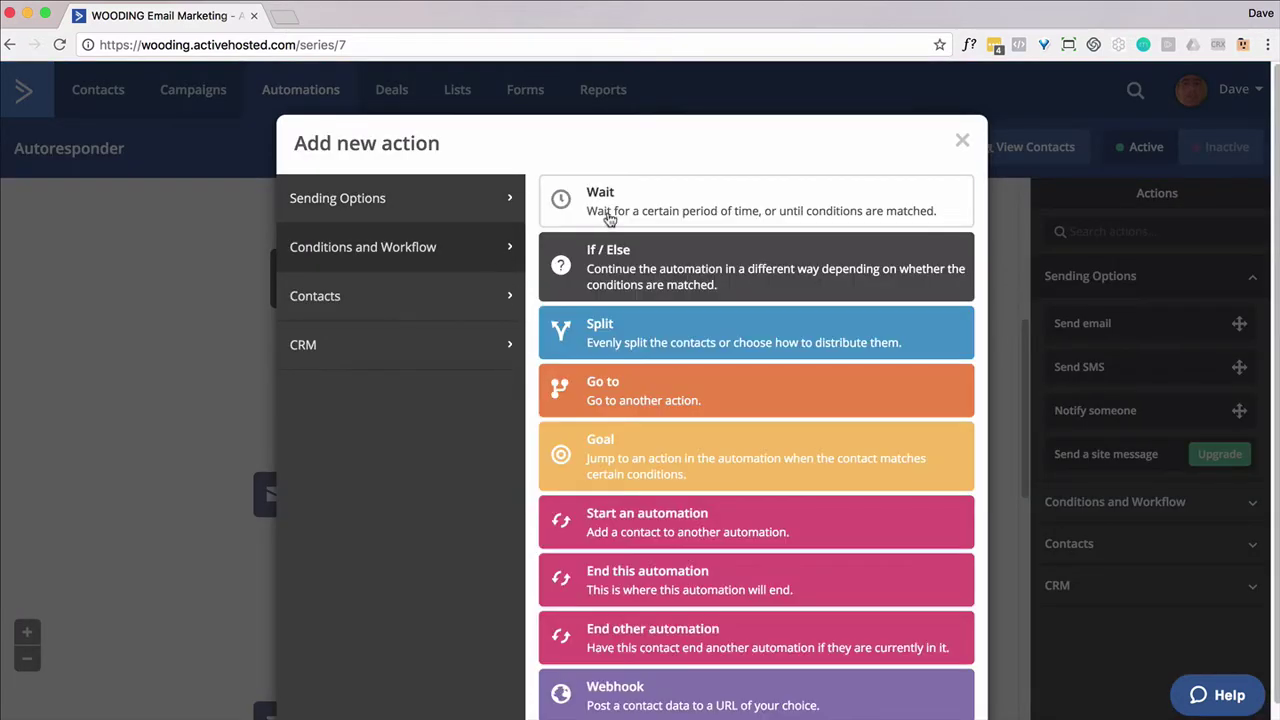
pyautogui.click(609, 197)
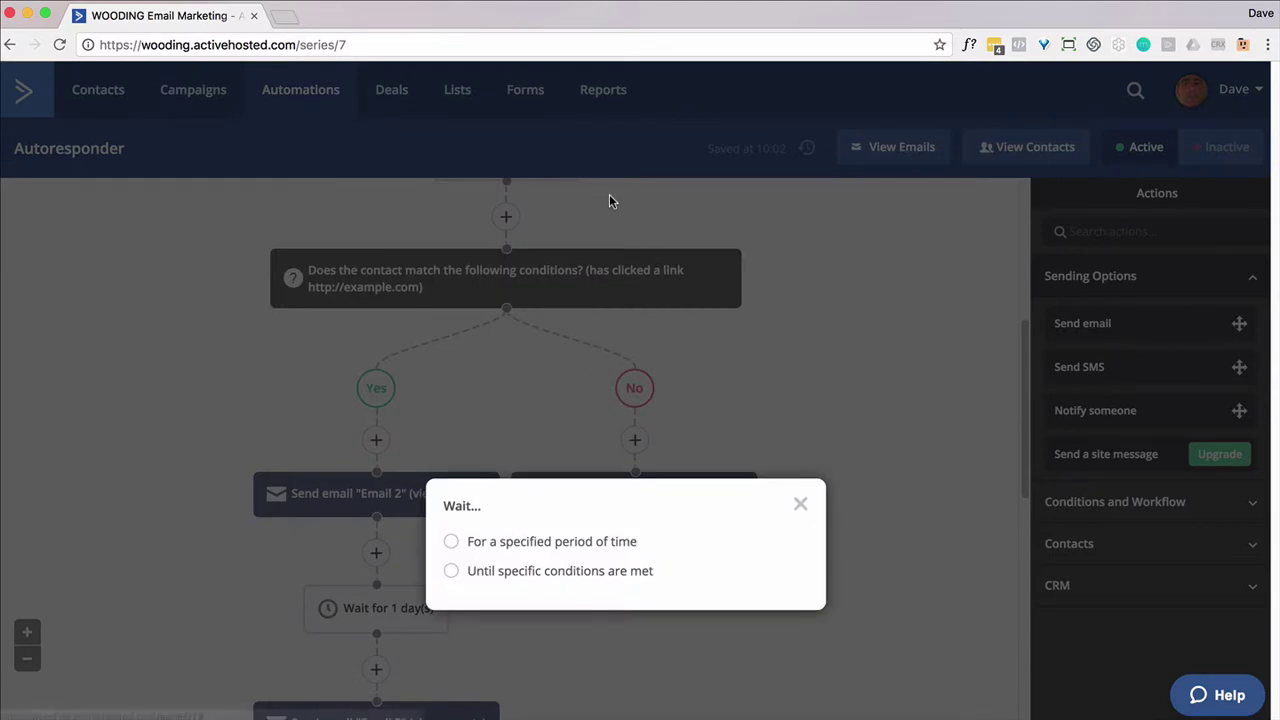
pyautogui.click(452, 542)
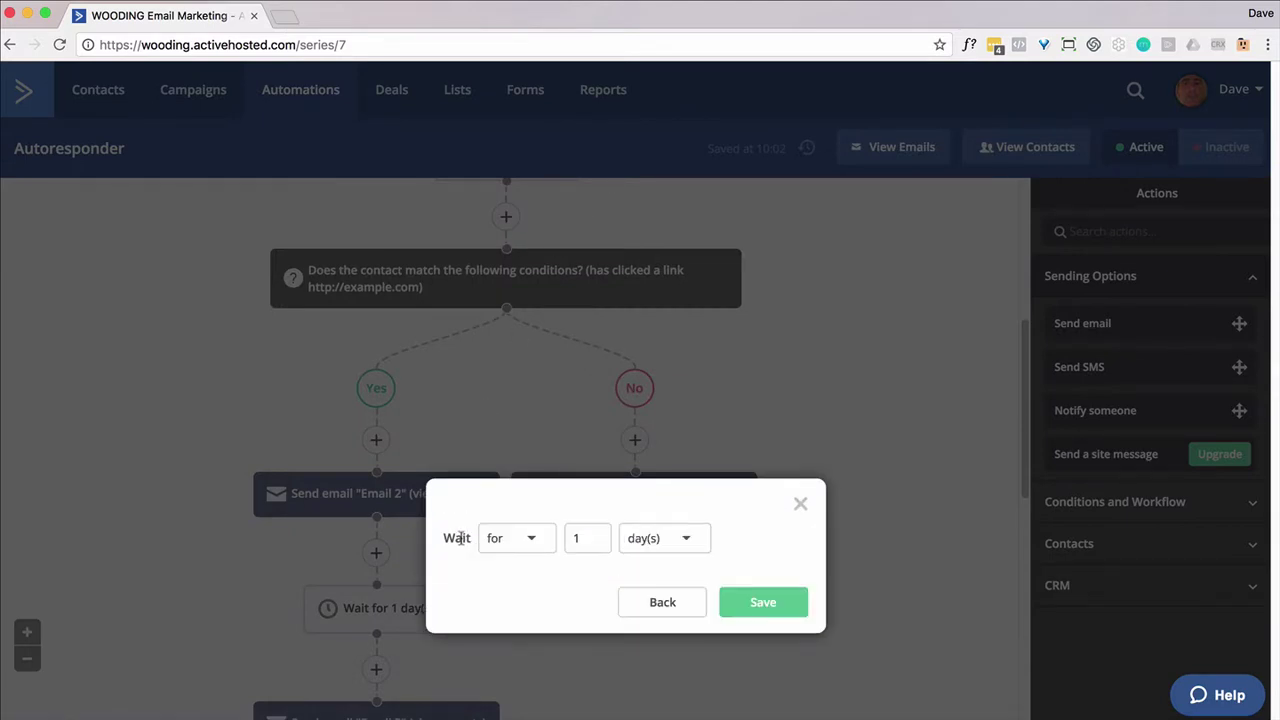
pyautogui.click(755, 600)
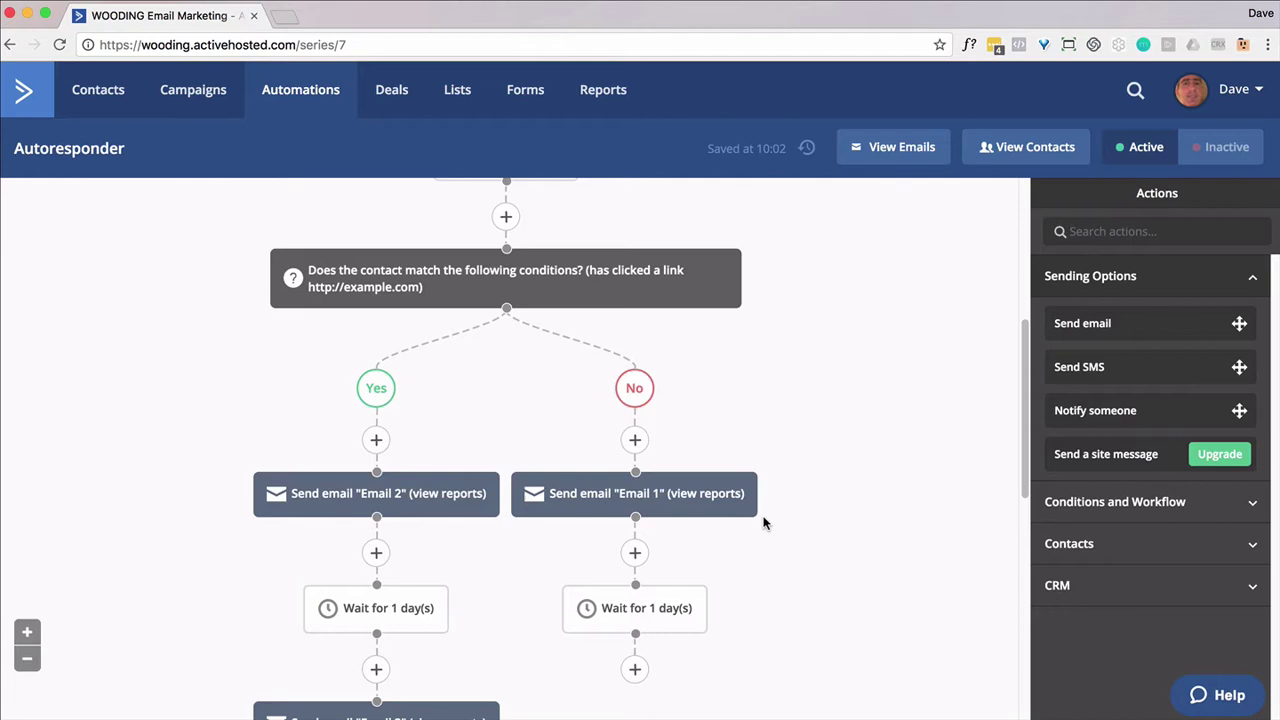
# Add a Go to action below the 1-day wait on the No branch and connect it to the Email 2 action.
pyautogui.scroll(-3, 763, 522)
pyautogui.click(638, 542)
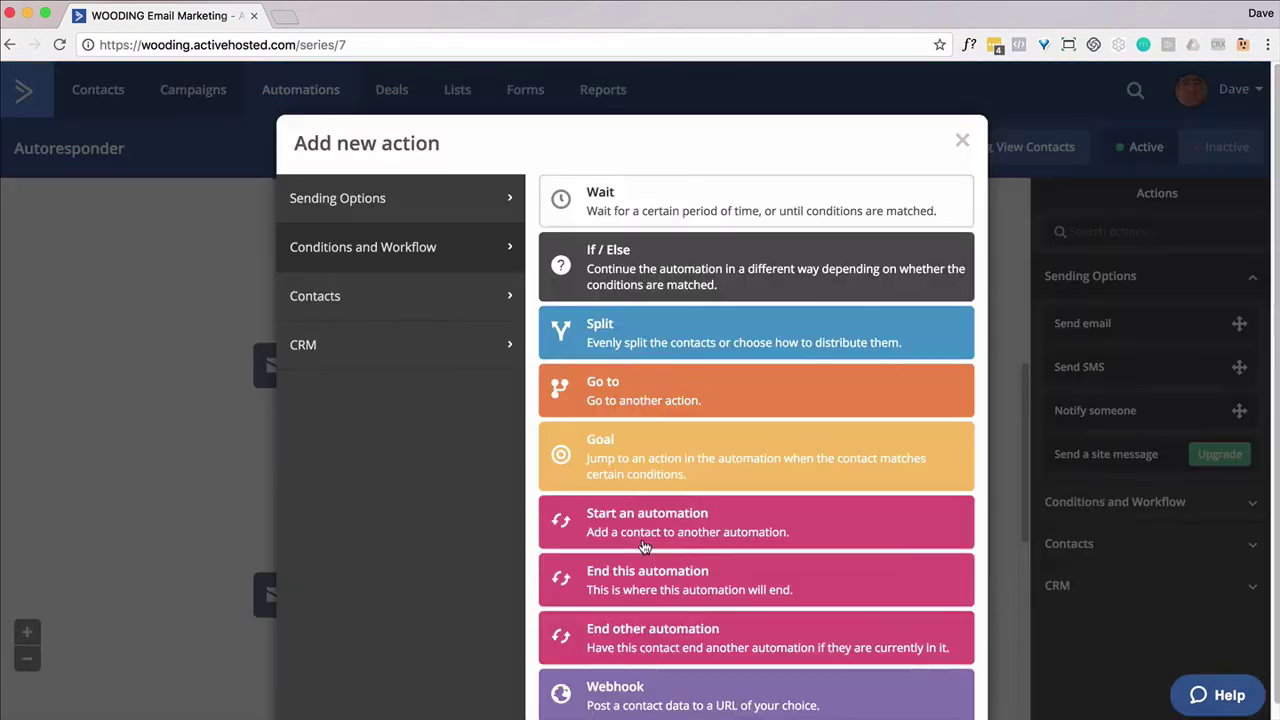
pyautogui.click(636, 398)
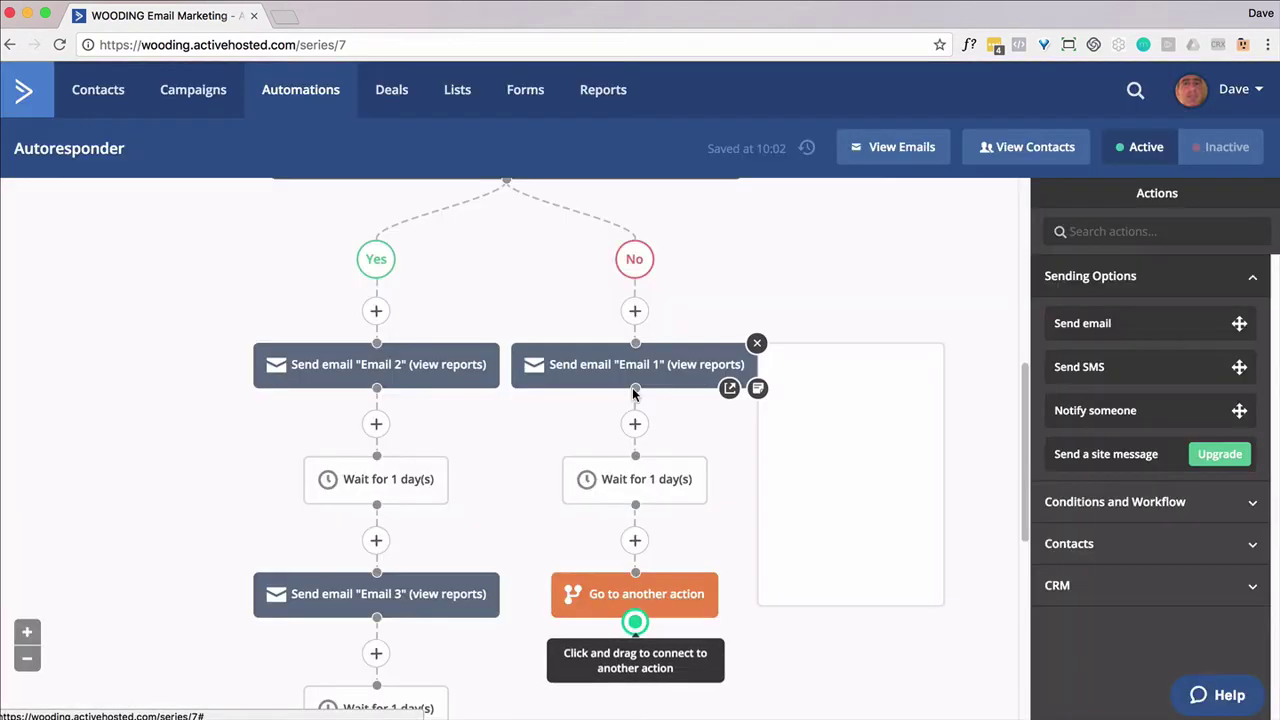
pyautogui.moveTo(635, 622); pyautogui.dragTo(434, 350)
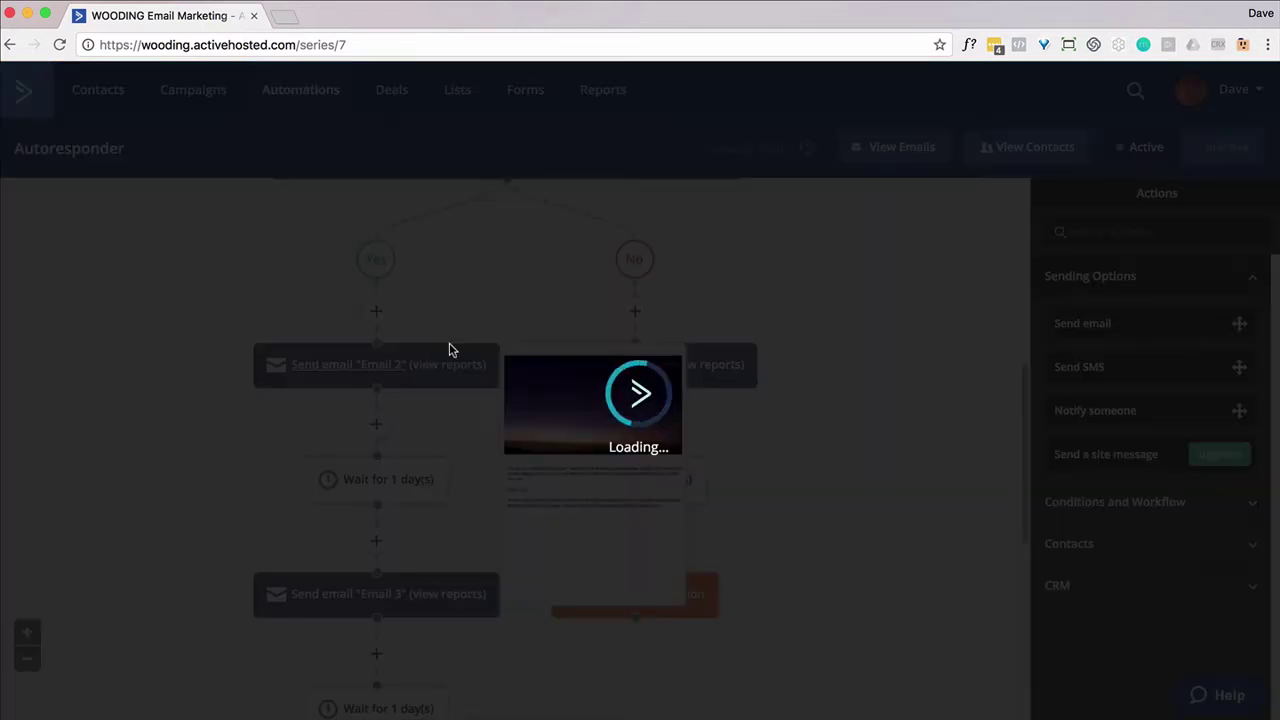
# Review the flow from the start trigger through the Email 1 link-click condition and both of its branches.
pyautogui.scroll(2, 881, 366)
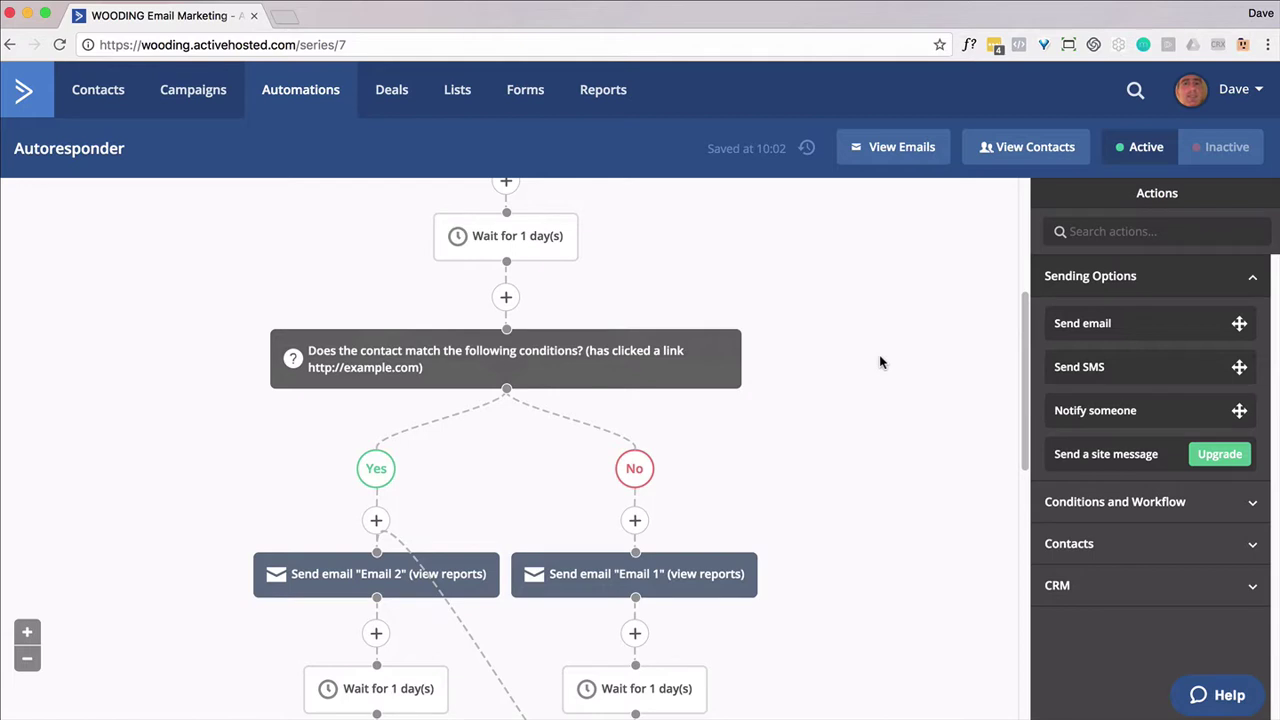
pyautogui.scroll(3, 879, 356)
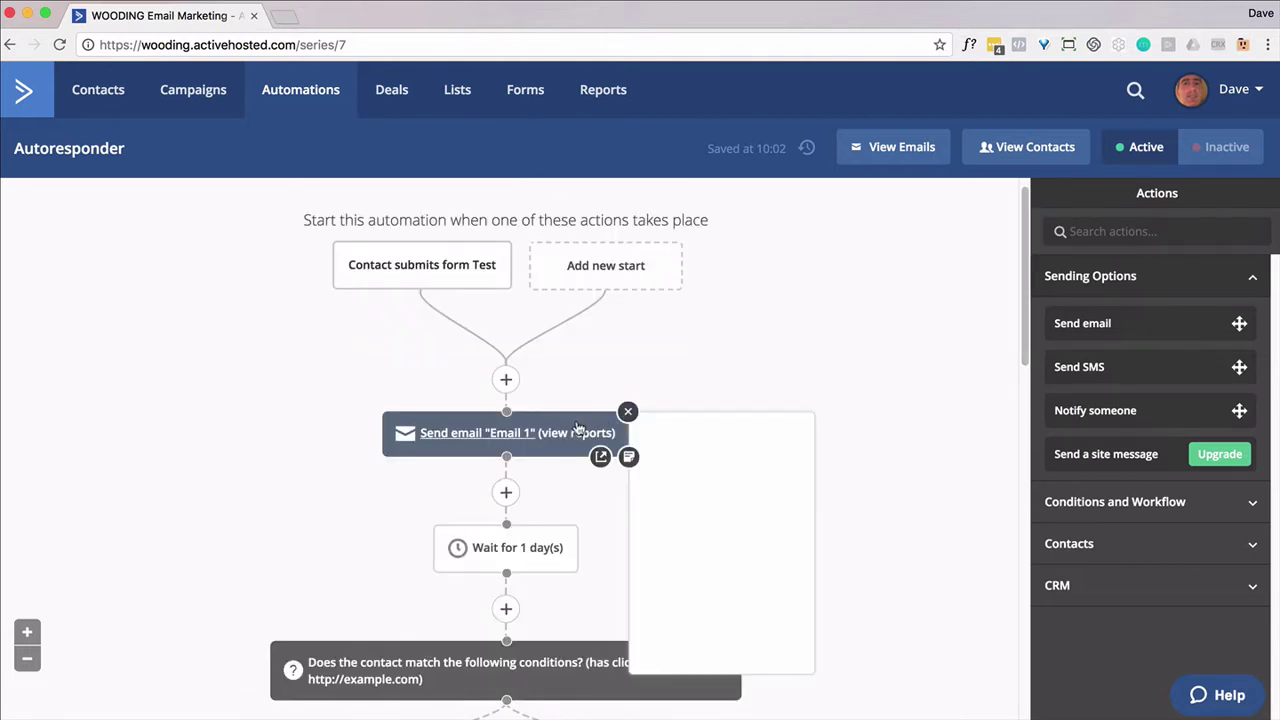
pyautogui.scroll(-2, 598, 354)
pyautogui.scroll(-1, 745, 370)
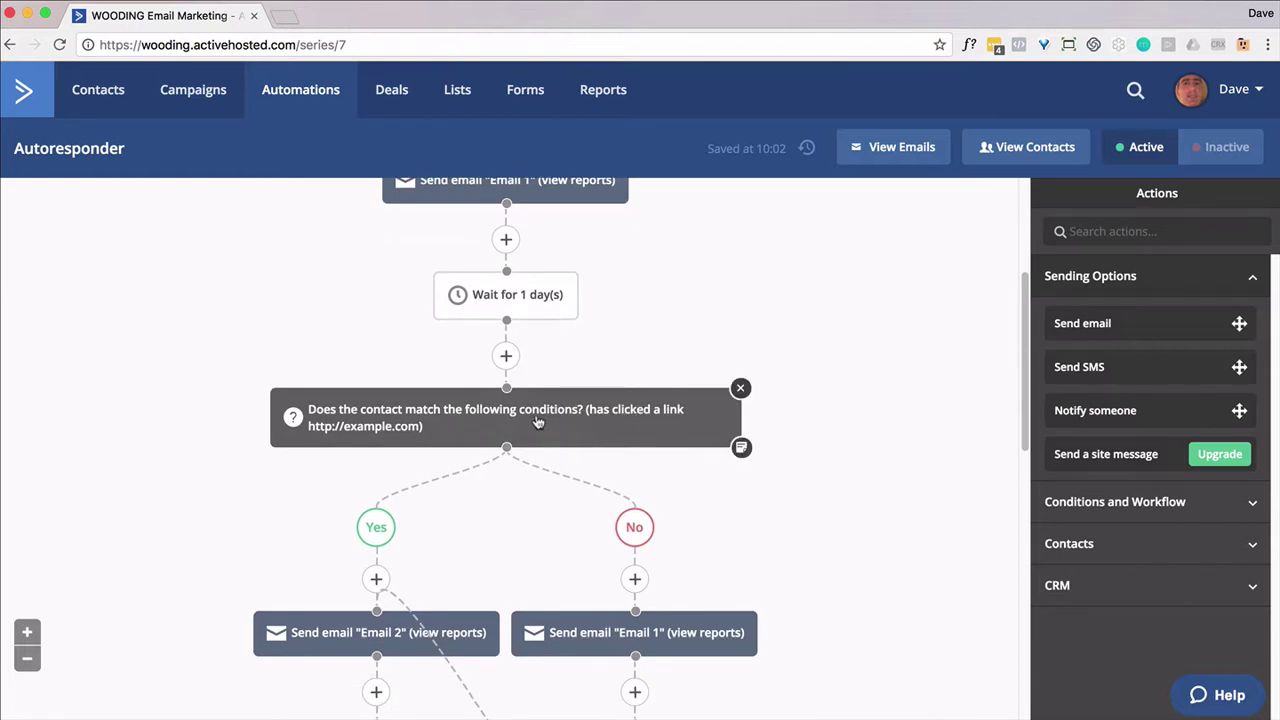
pyautogui.scroll(-2, 537, 414)
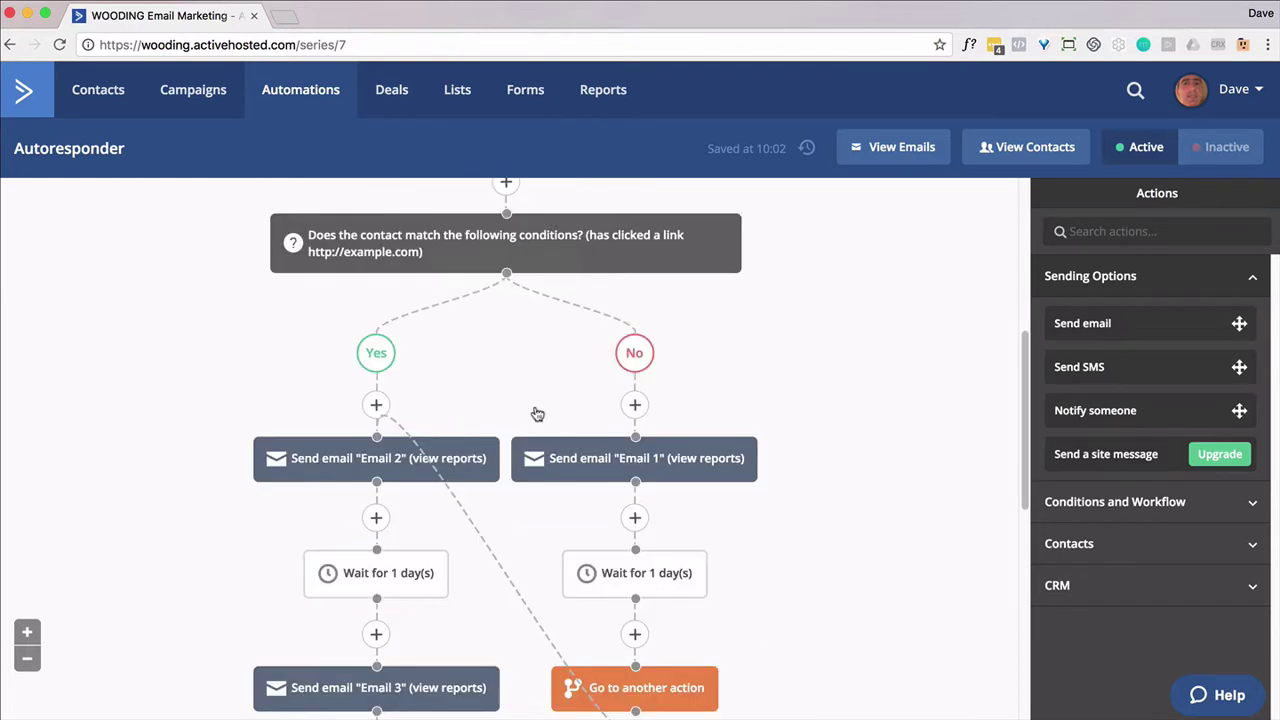
pyautogui.moveTo(598, 460)
pyautogui.moveTo(357, 467)
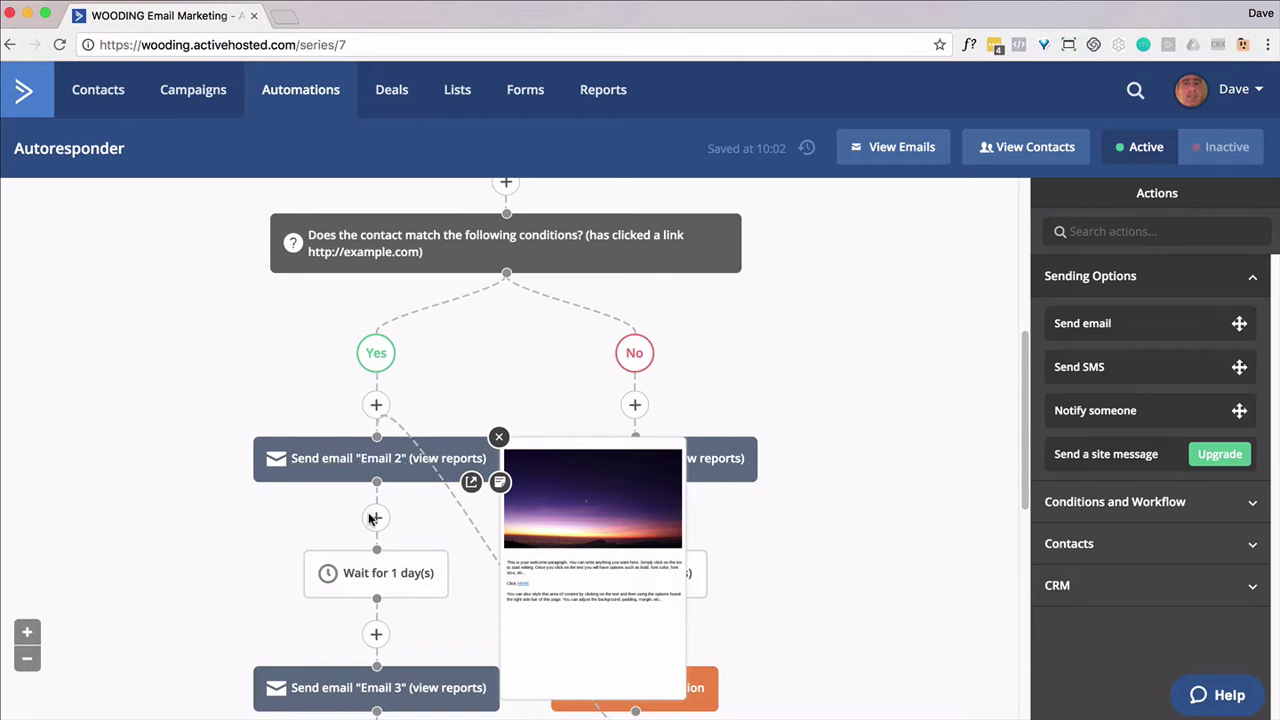
# Insert an If/Else between the 1-day wait after Email 2 and Email 3, with condition "Has clicked on a link", campaign Email 2, any link.
pyautogui.scroll(1, 376, 545)
pyautogui.scroll(-2, 376, 545)
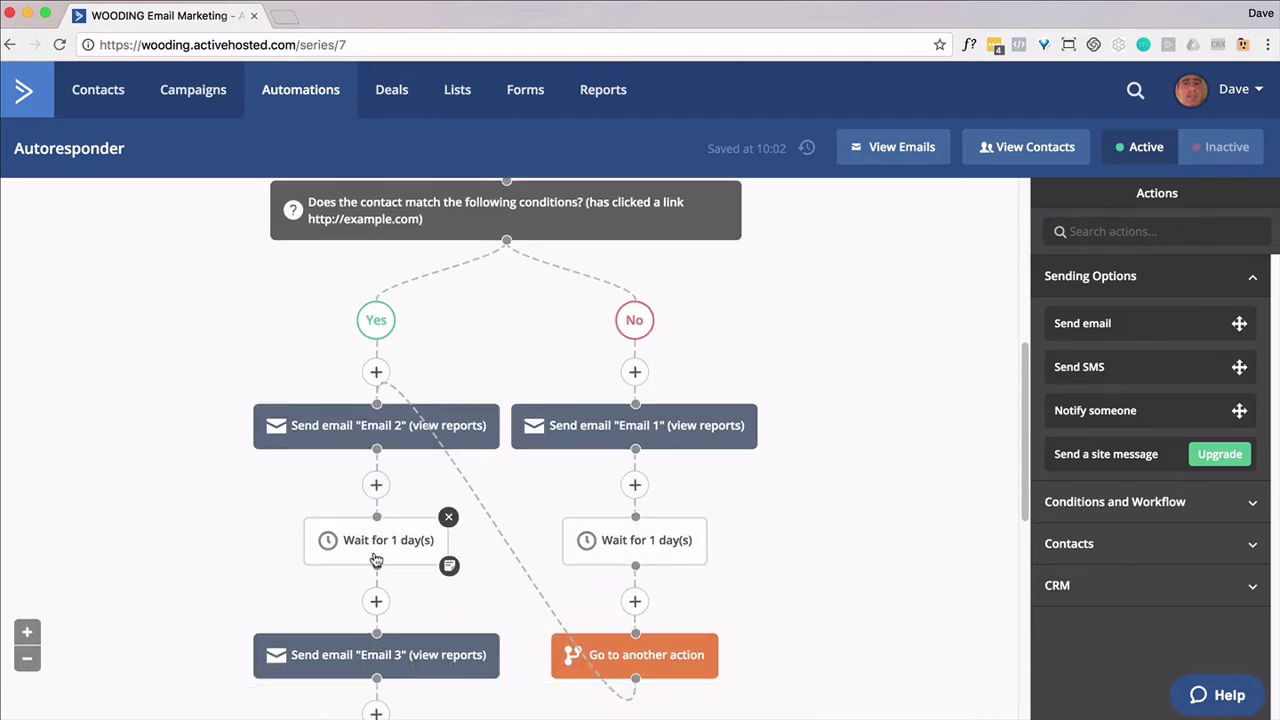
pyautogui.click(375, 602)
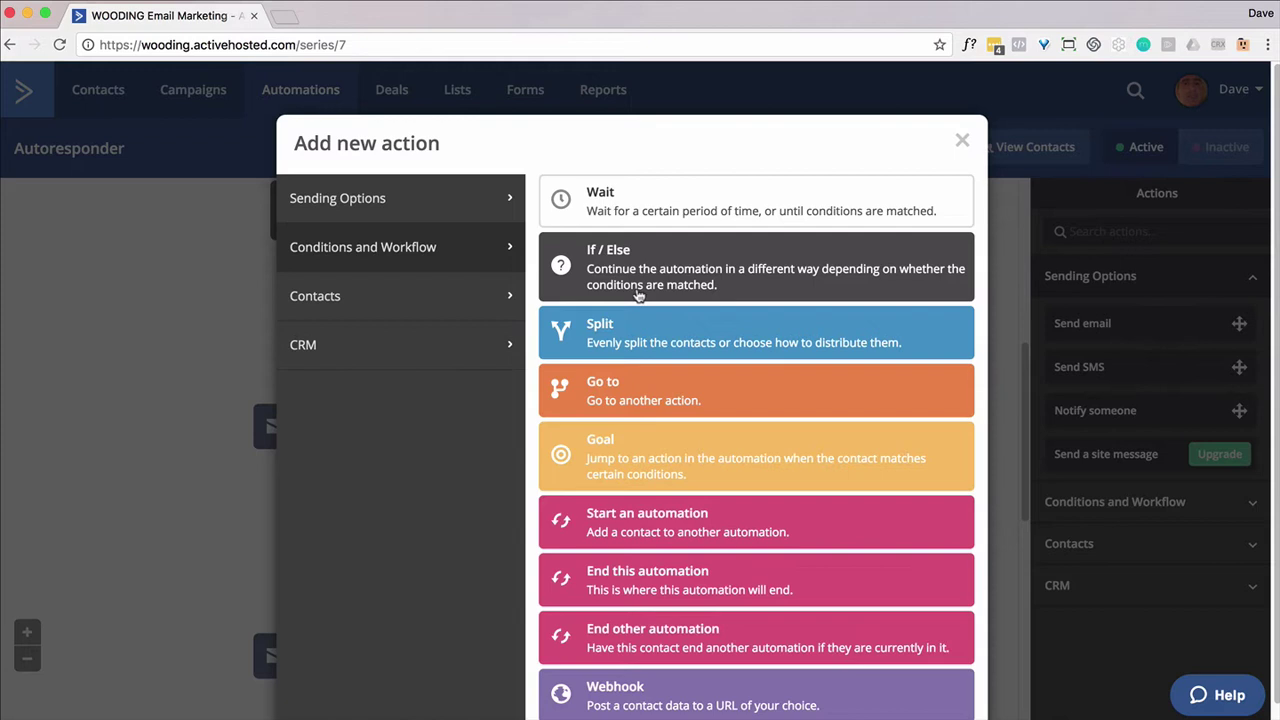
pyautogui.click(620, 330)
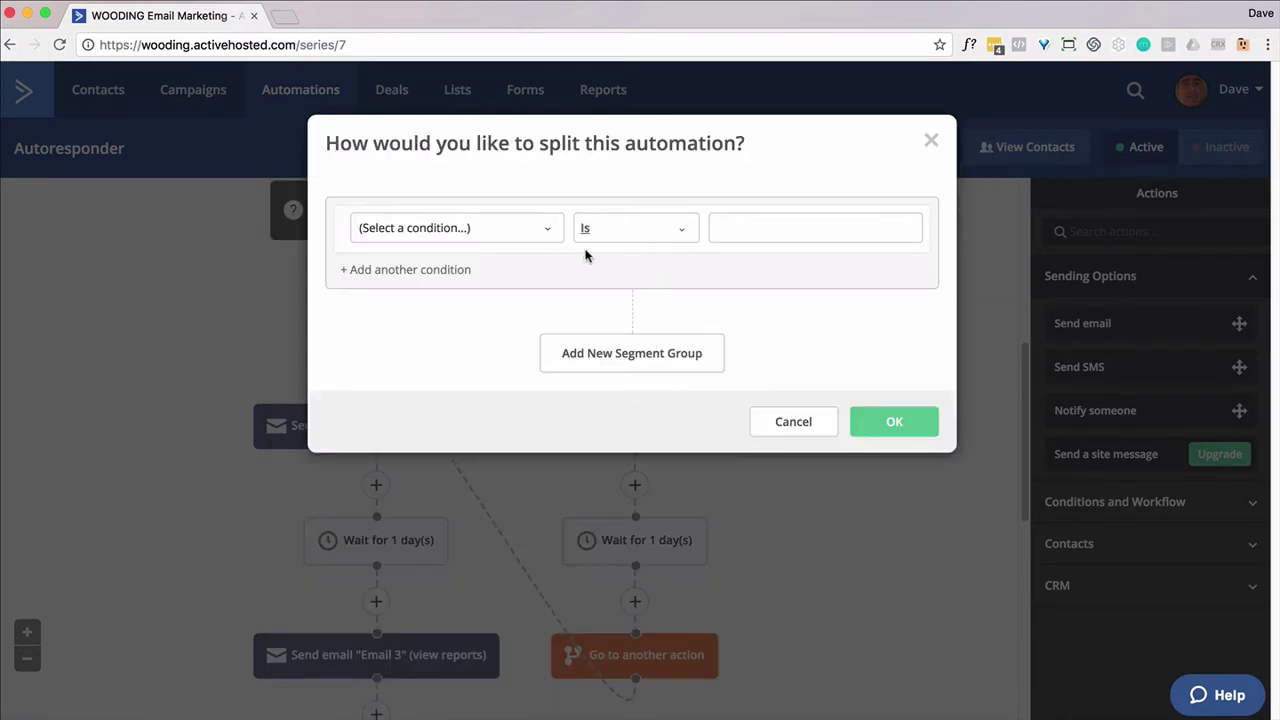
pyautogui.click(546, 236)
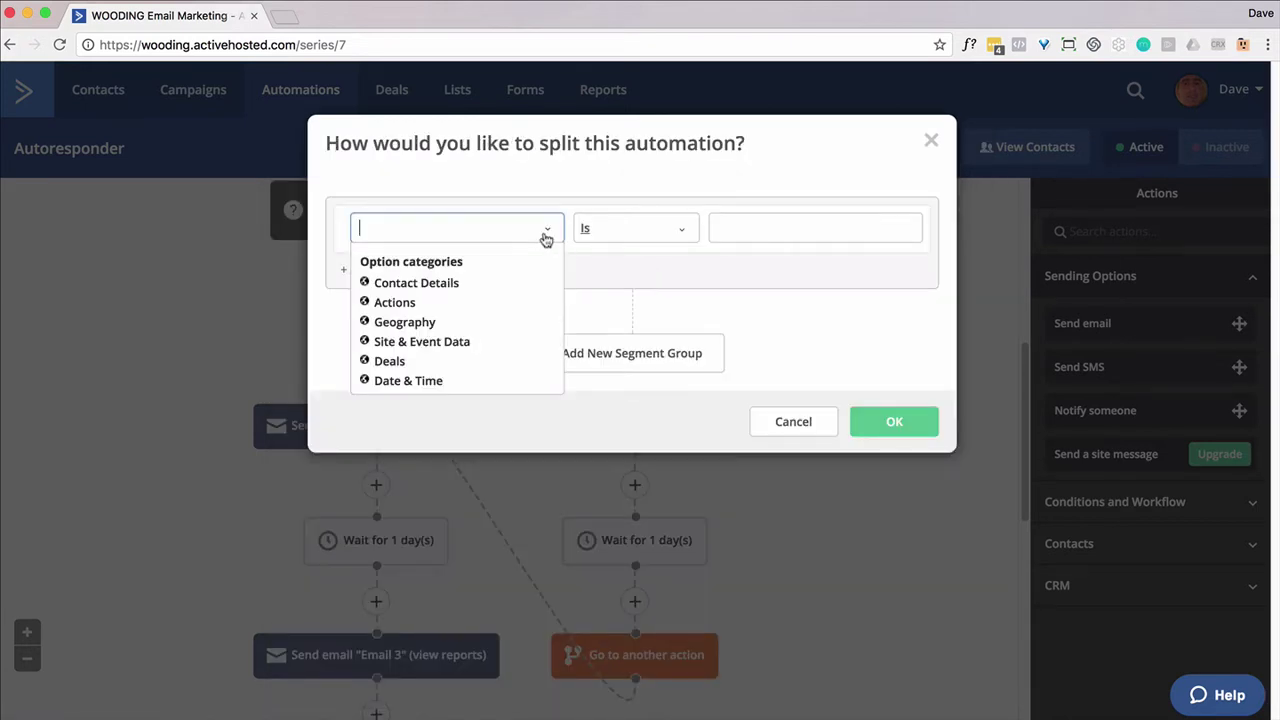
pyautogui.click(392, 302)
pyautogui.click(410, 316)
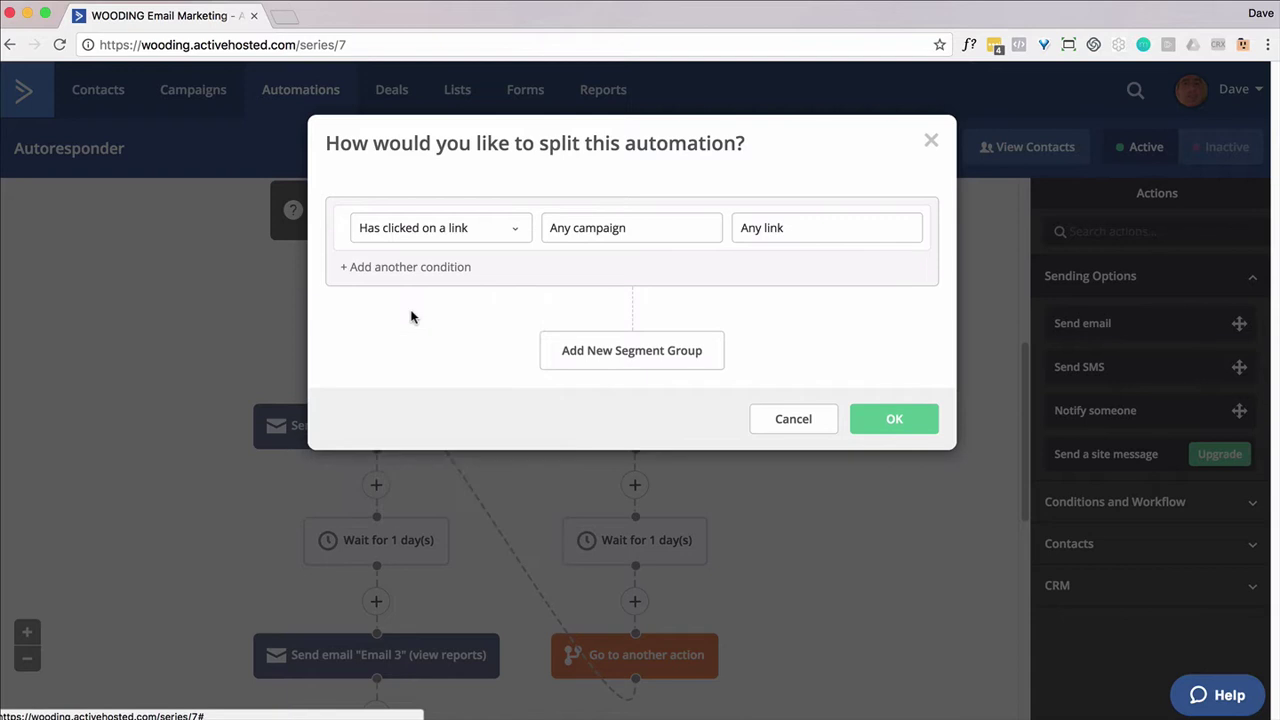
pyautogui.click(678, 233)
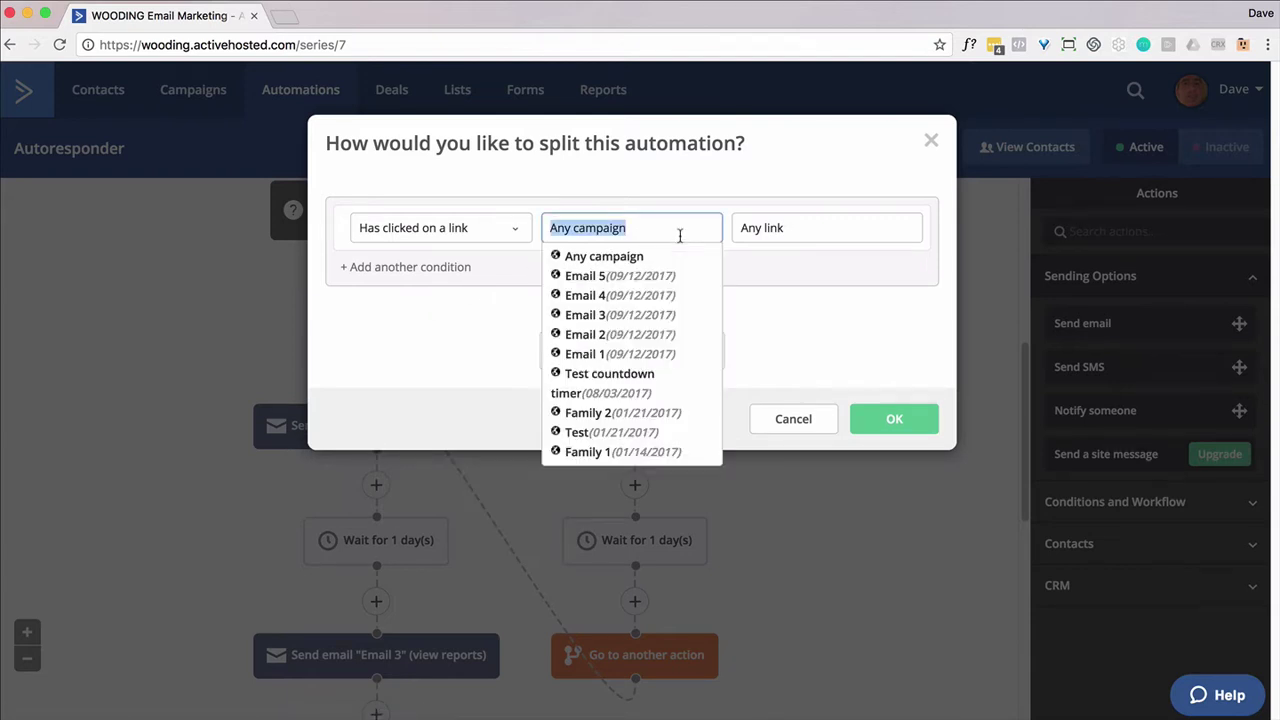
pyautogui.click(587, 334)
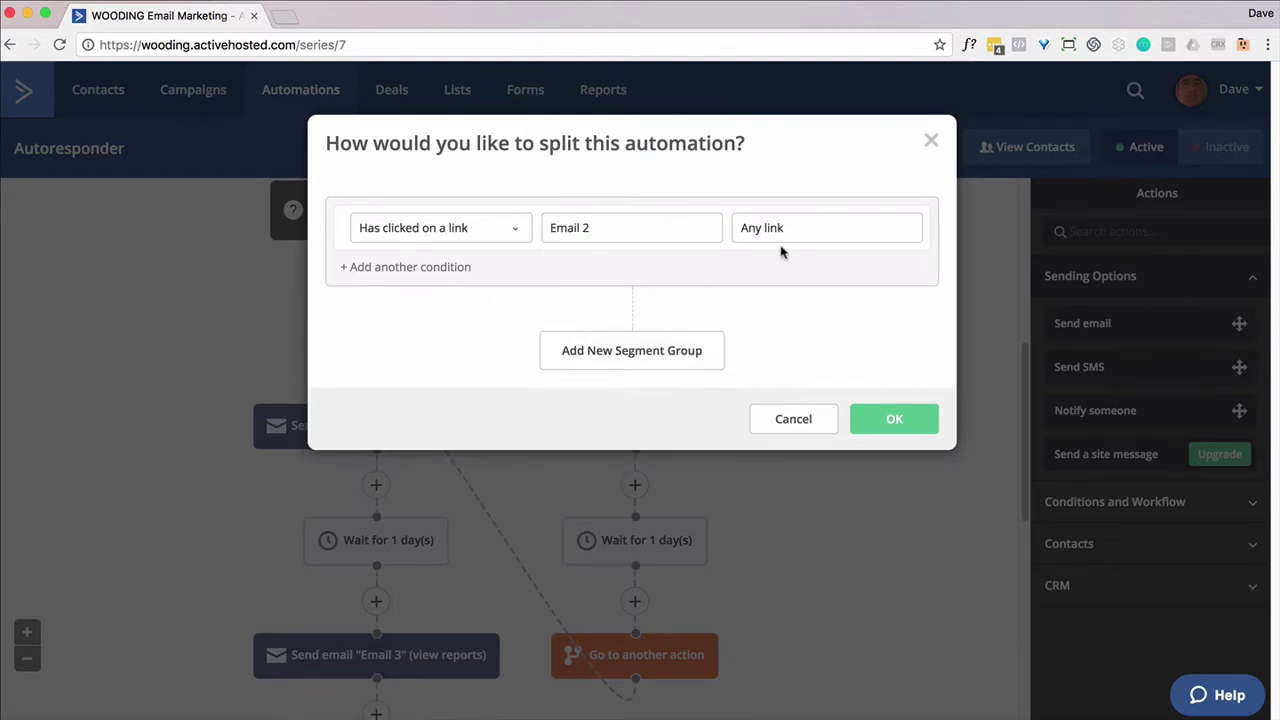
pyautogui.click(885, 412)
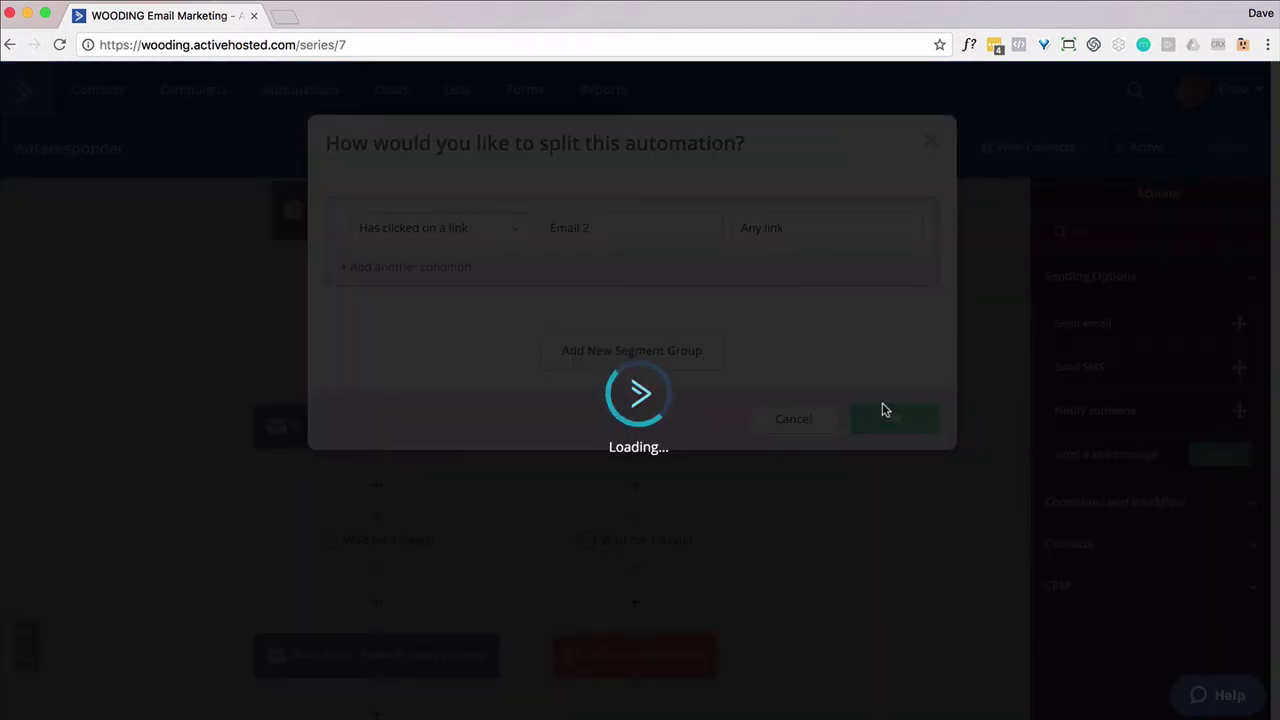
# Add a Send email action for the existing Email 2 on the No branch of the Email 2 link-click condition.
pyautogui.scroll(-5, 881, 404)
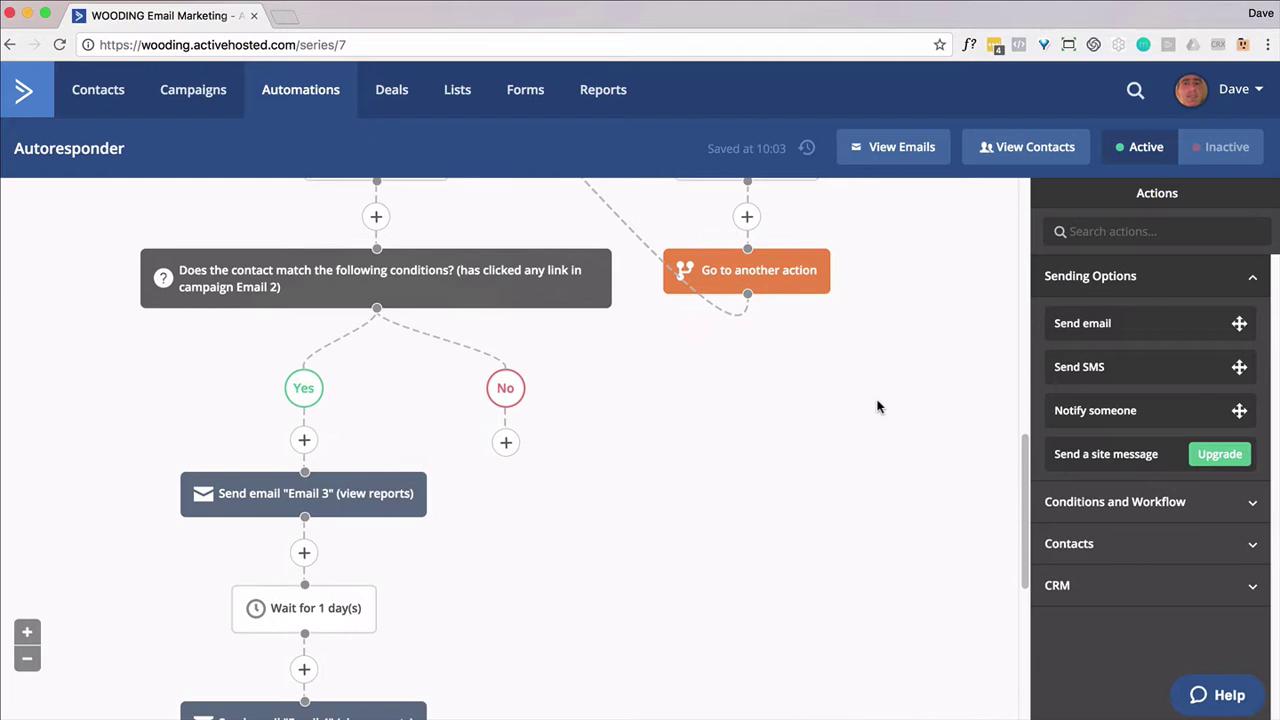
pyautogui.scroll(4, 878, 406)
pyautogui.scroll(-6, 878, 406)
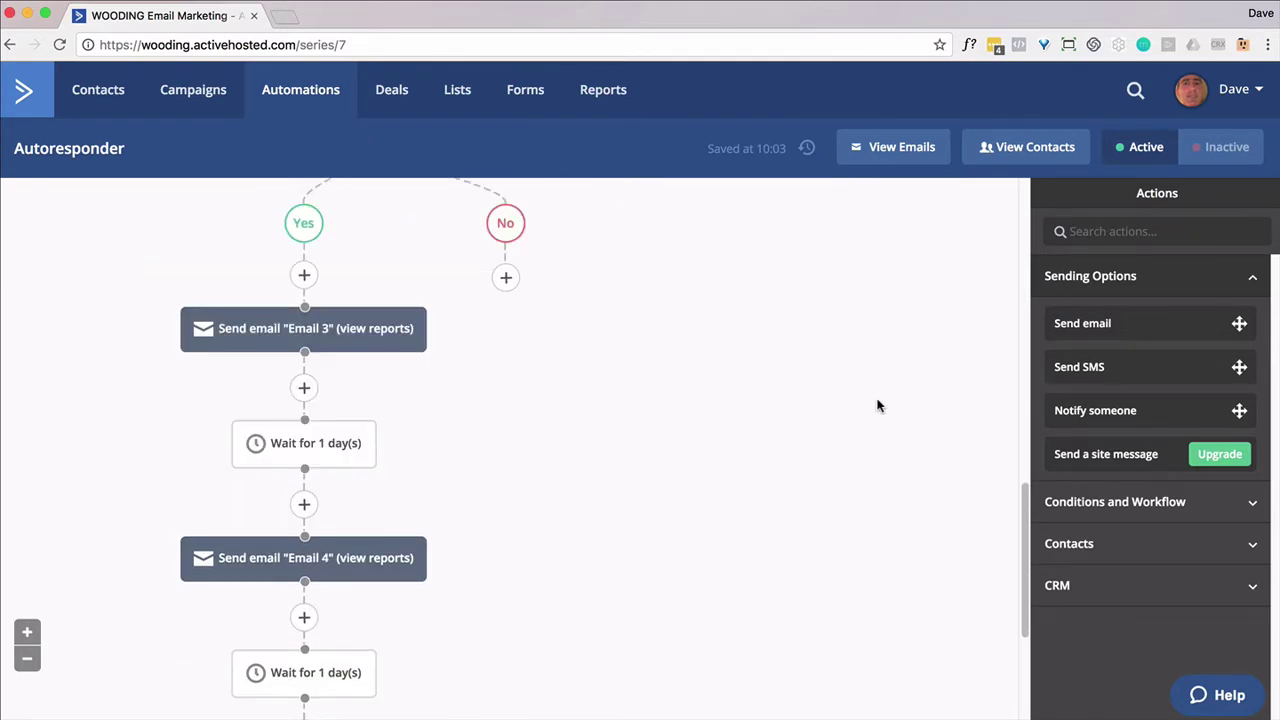
pyautogui.click(509, 284)
pyautogui.click(449, 220)
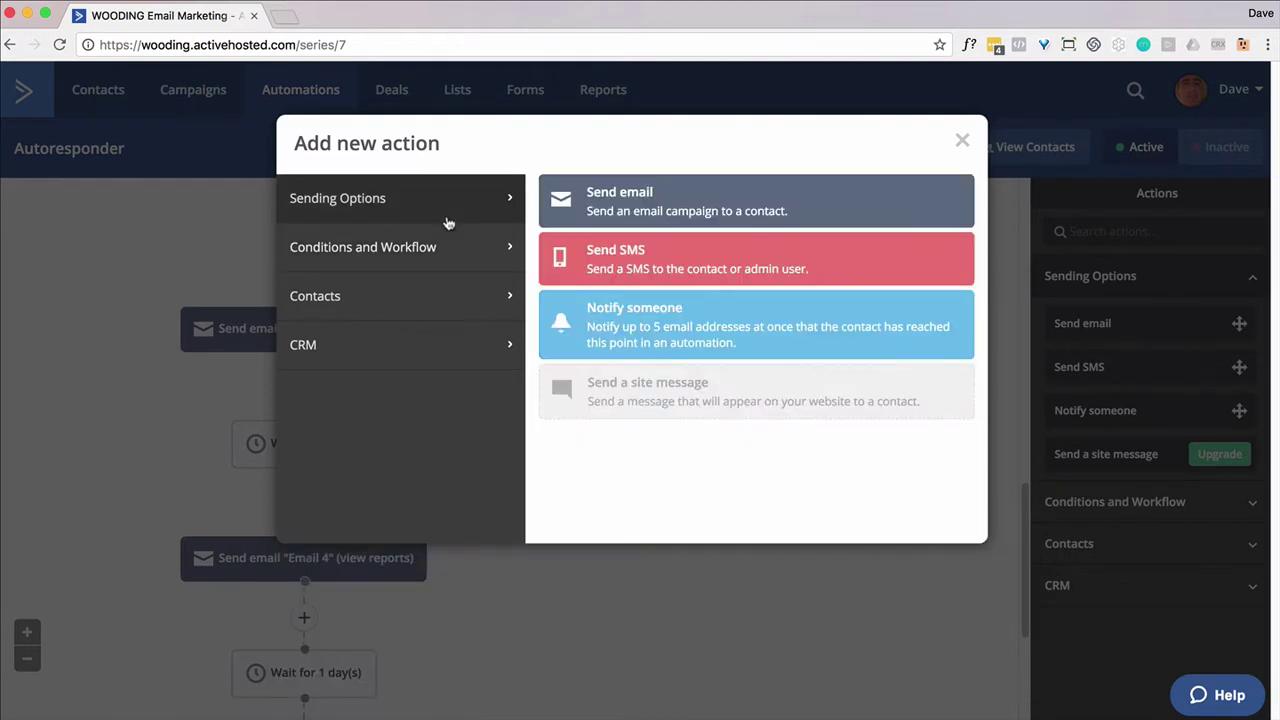
pyautogui.click(613, 218)
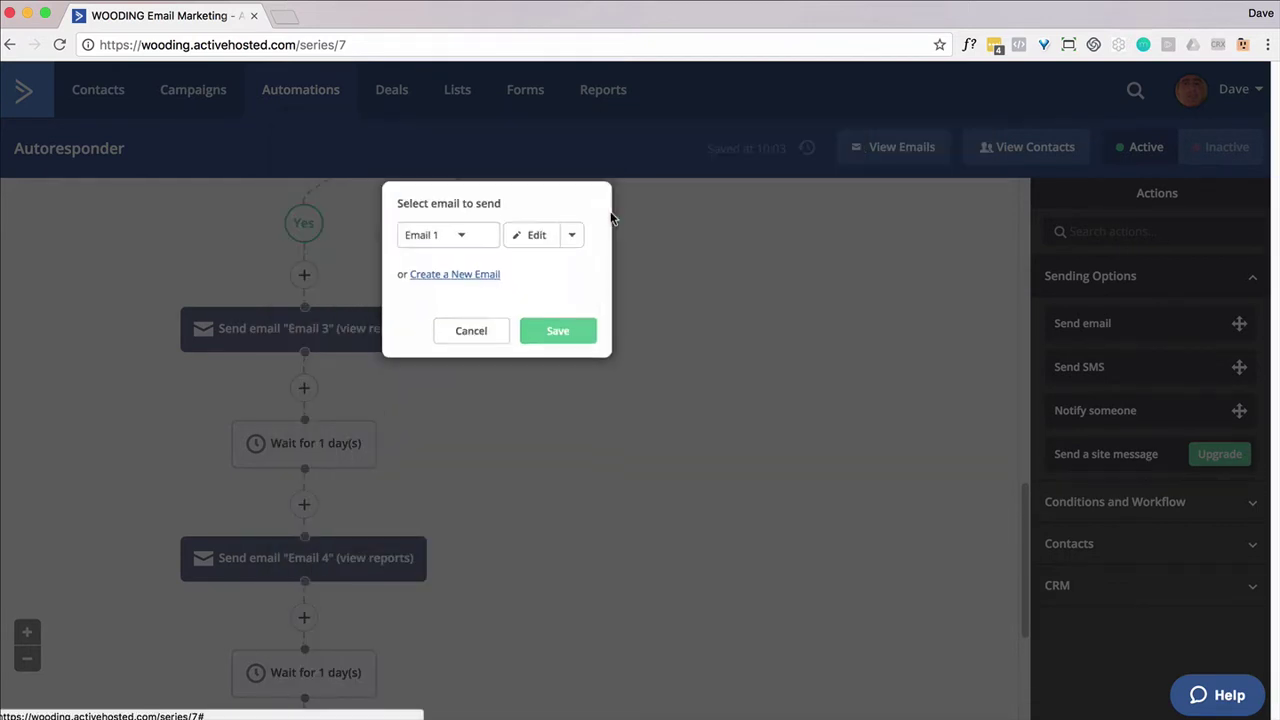
pyautogui.click(465, 236)
pyautogui.click(424, 294)
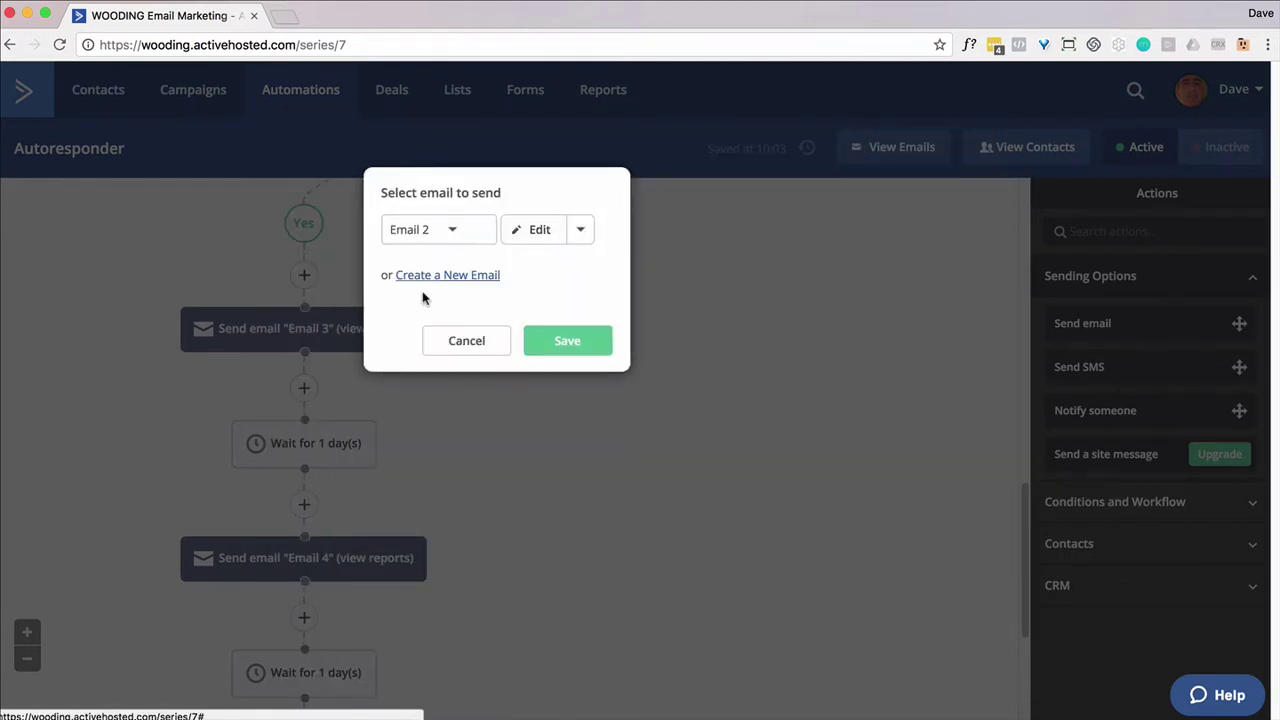
pyautogui.click(556, 340)
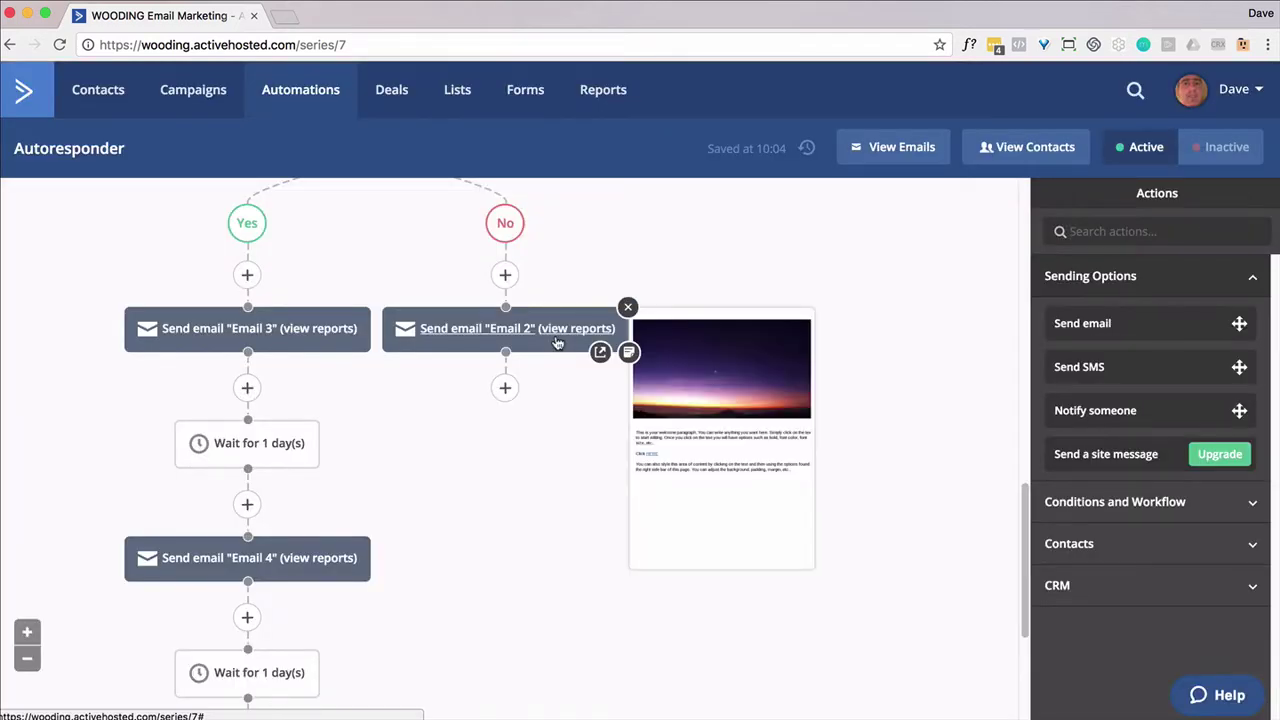
# Add a Wait action of 1 day below the resent Email 2 on the No branch.
pyautogui.click(504, 387)
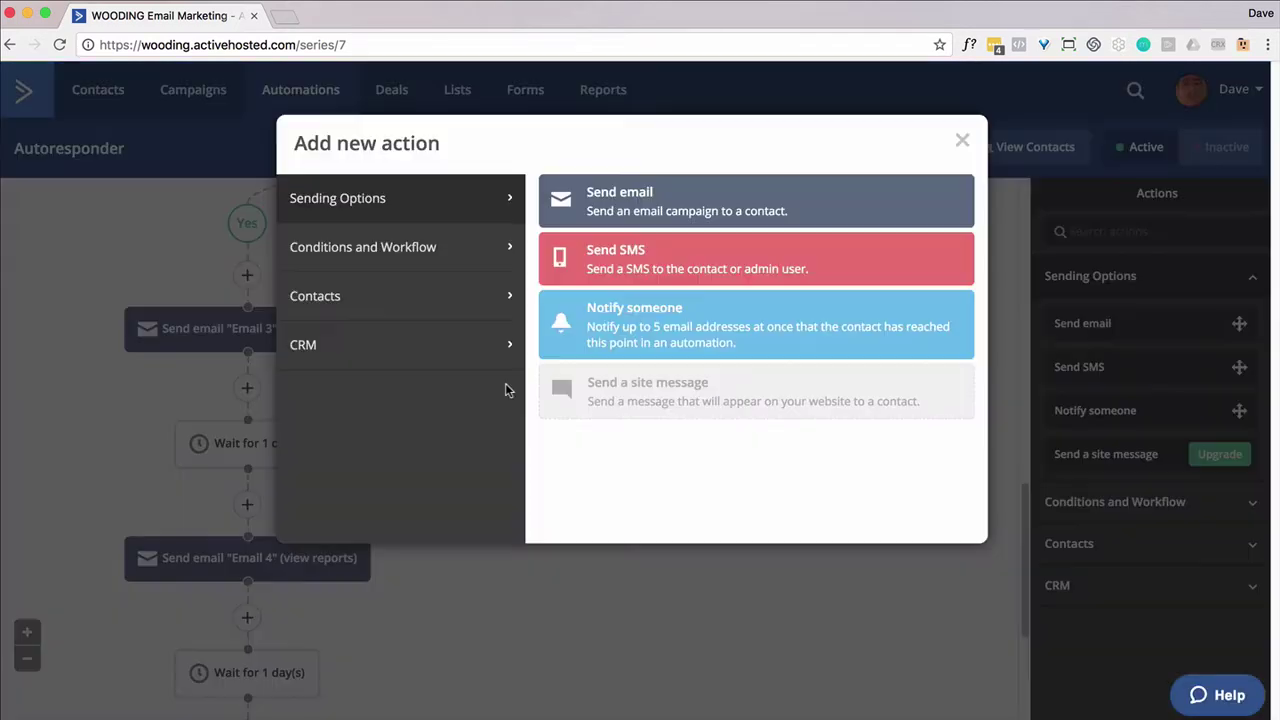
pyautogui.click(486, 252)
pyautogui.click(615, 211)
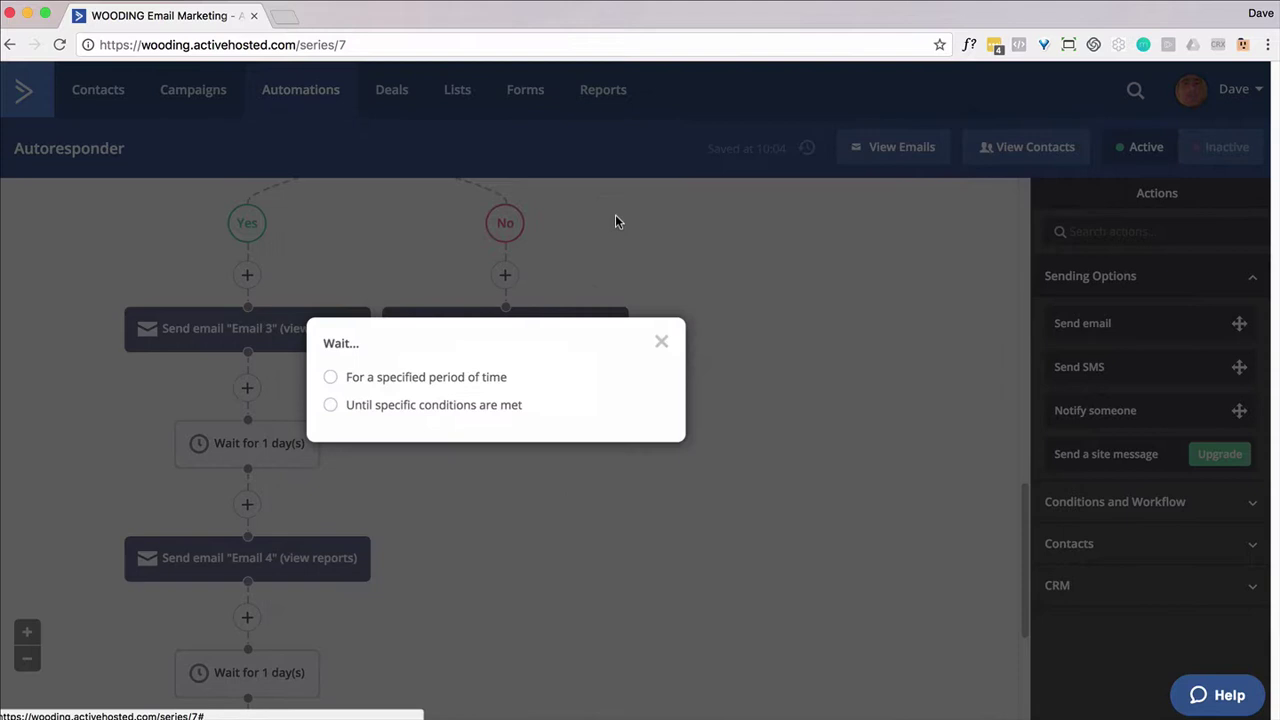
pyautogui.click(458, 379)
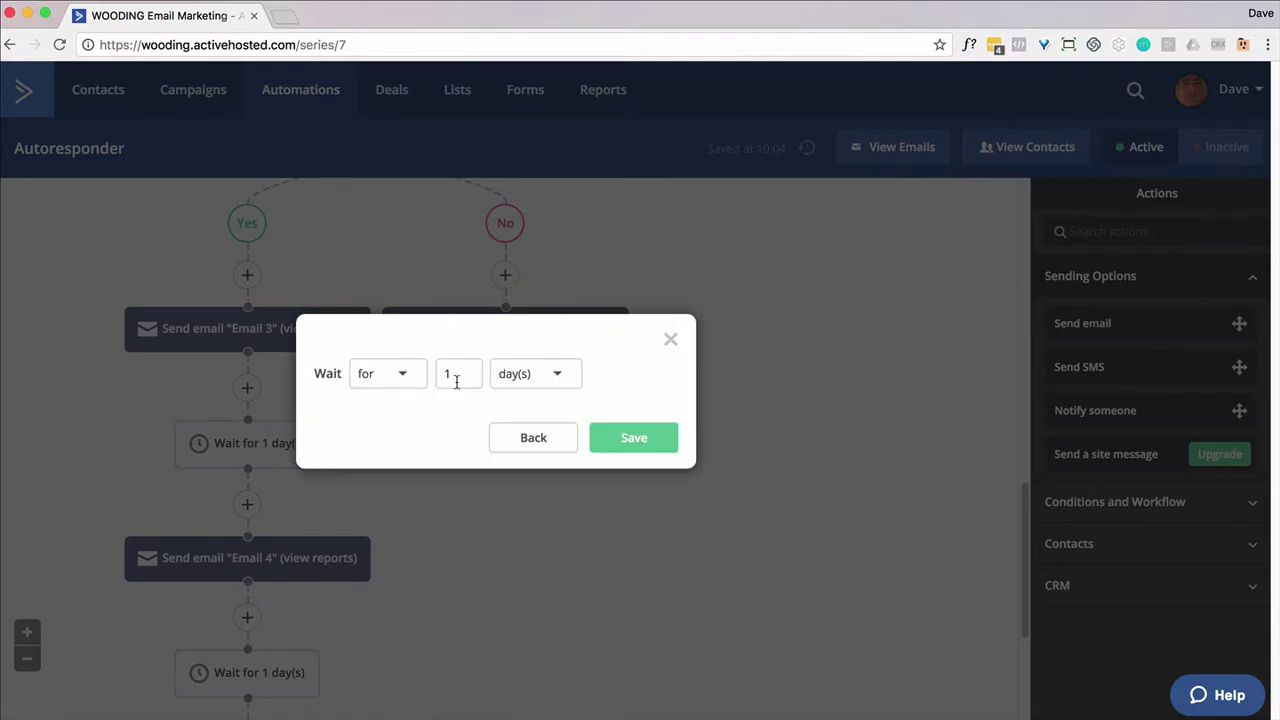
pyautogui.click(650, 448)
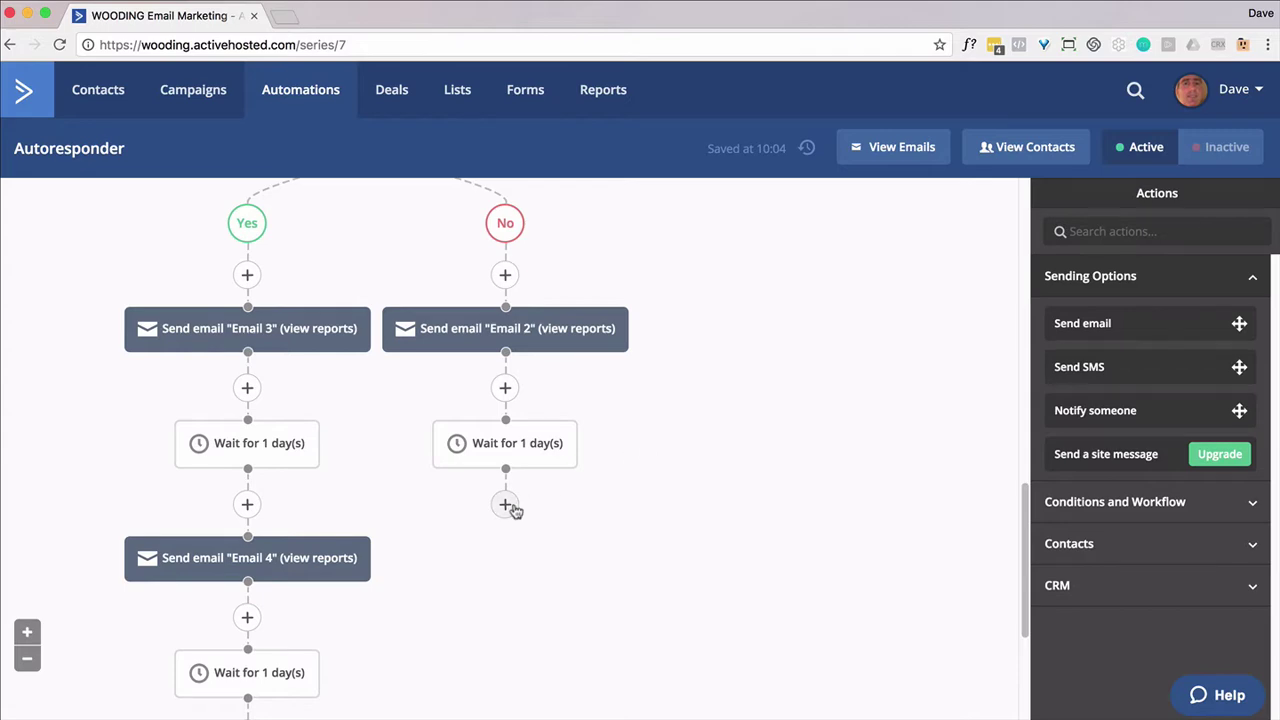
# Add a Go to action below the wait following the resent Email 2 and connect it to the Email 3 action.
pyautogui.click(505, 504)
pyautogui.click(632, 402)
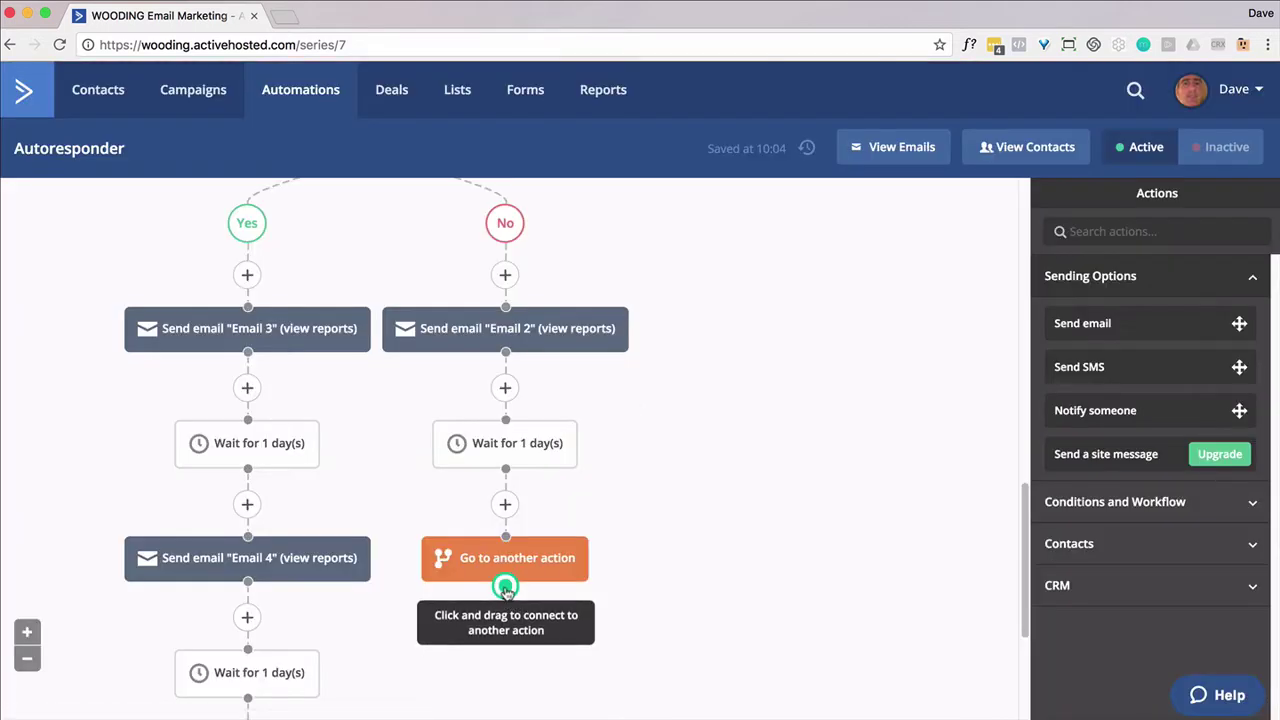
pyautogui.moveTo(505, 590); pyautogui.dragTo(279, 328)
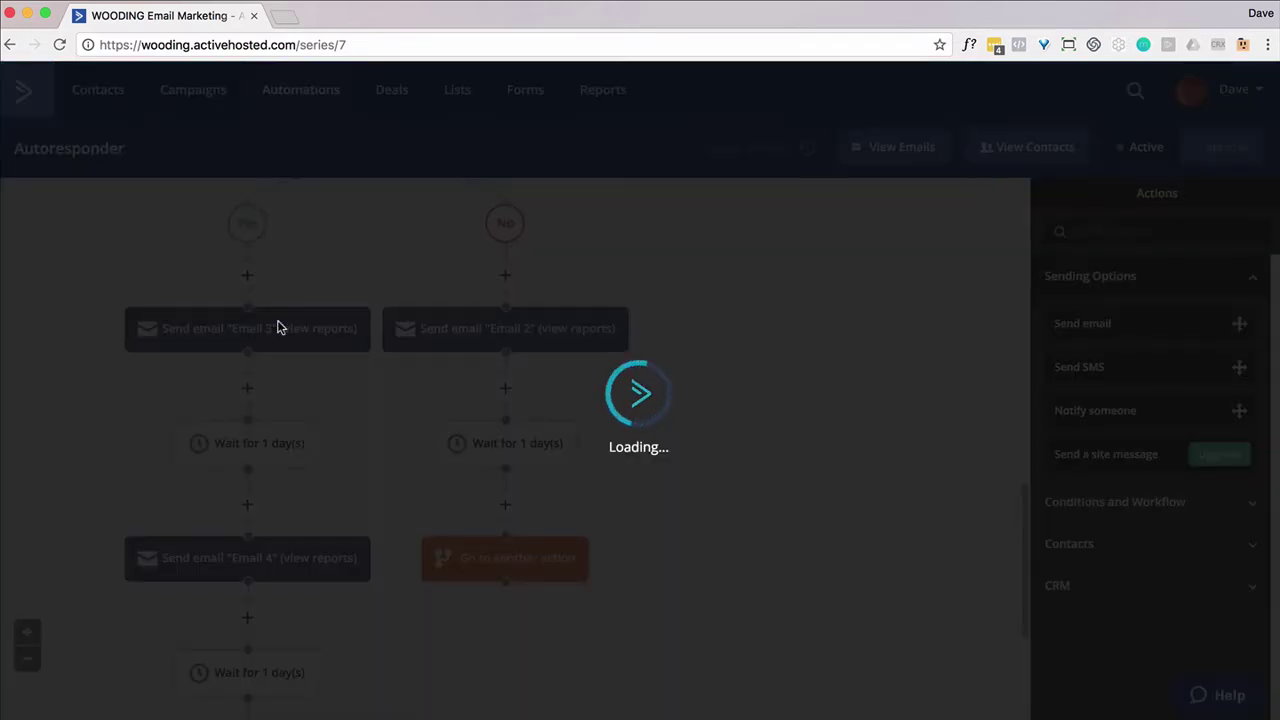
pyautogui.moveTo(279, 328)
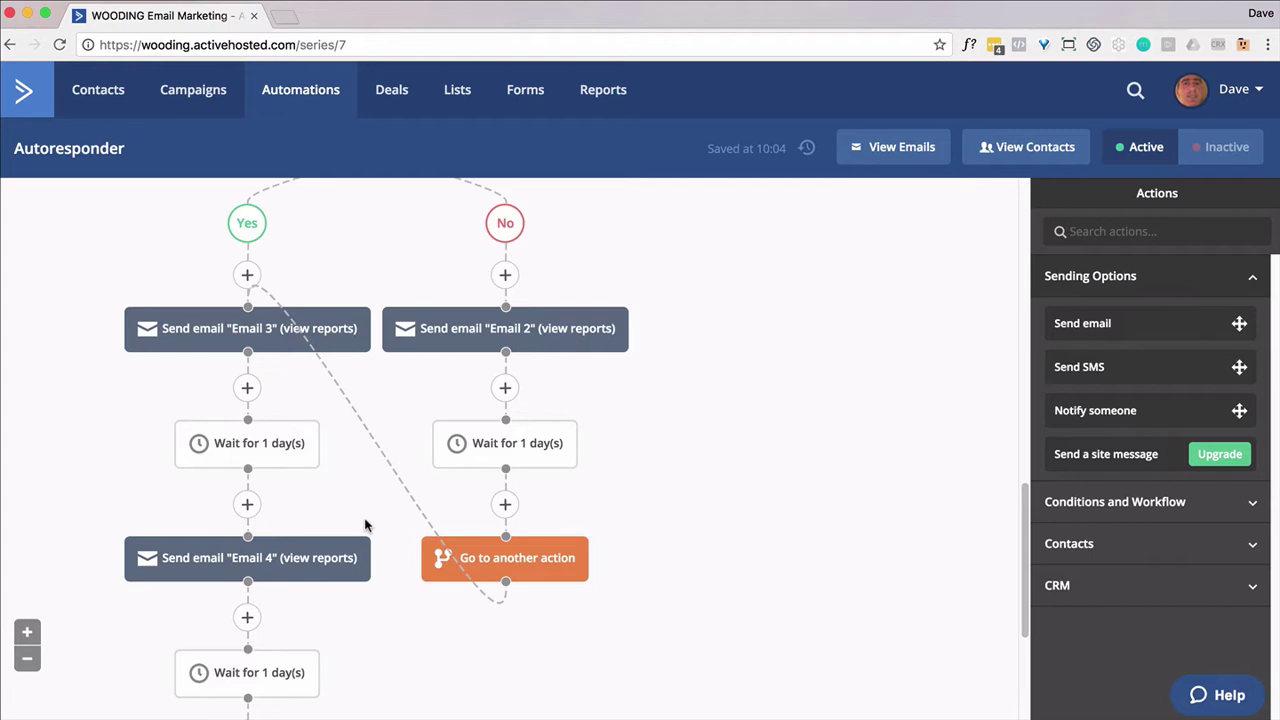
# Insert an If/Else between the 1-day wait after Email 3 and Email 4, with condition "Has clicked on a link", campaign Email 3, any link.
pyautogui.click(247, 504)
pyautogui.click(596, 276)
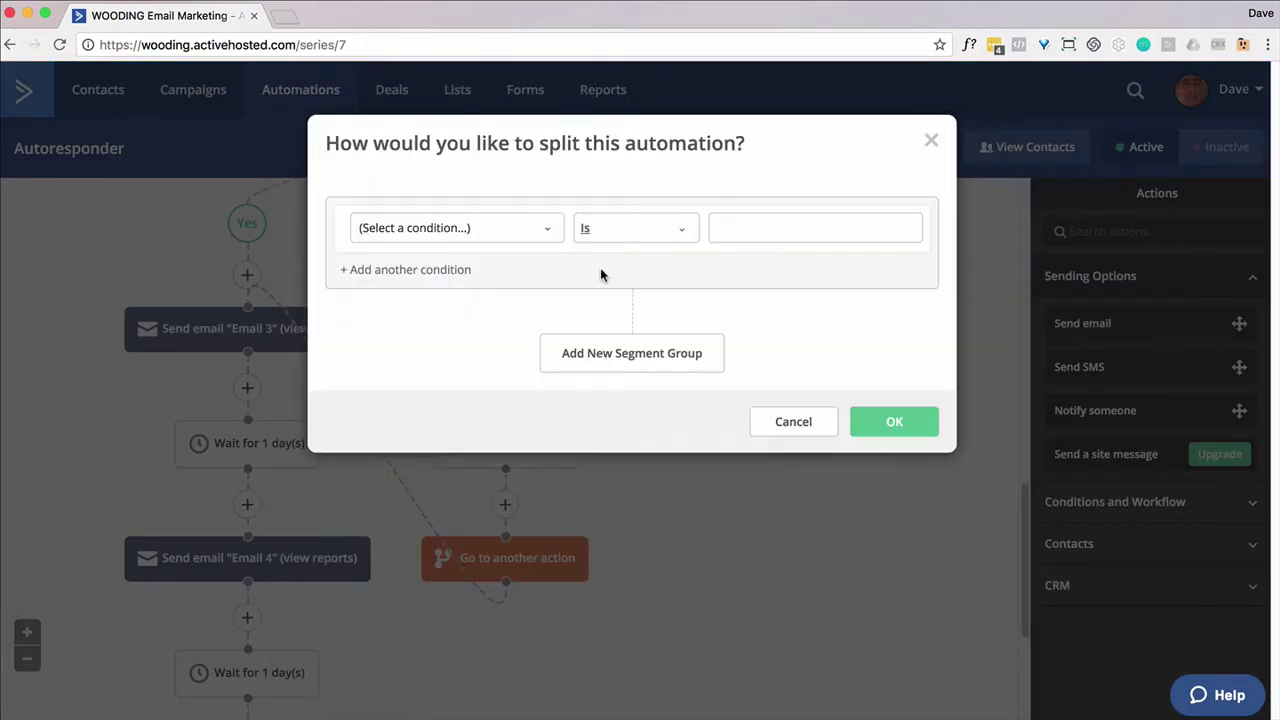
pyautogui.click(549, 241)
pyautogui.click(394, 302)
pyautogui.click(430, 314)
pyautogui.click(640, 240)
pyautogui.click(586, 338)
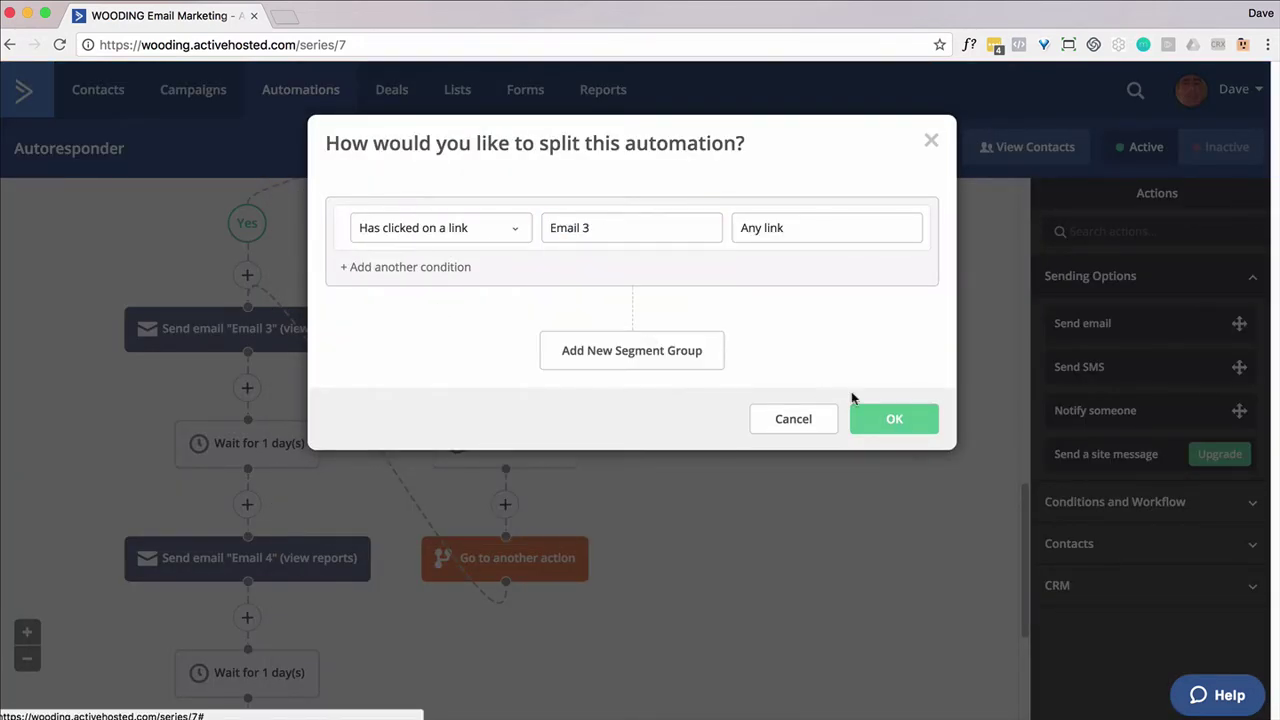
pyautogui.click(873, 414)
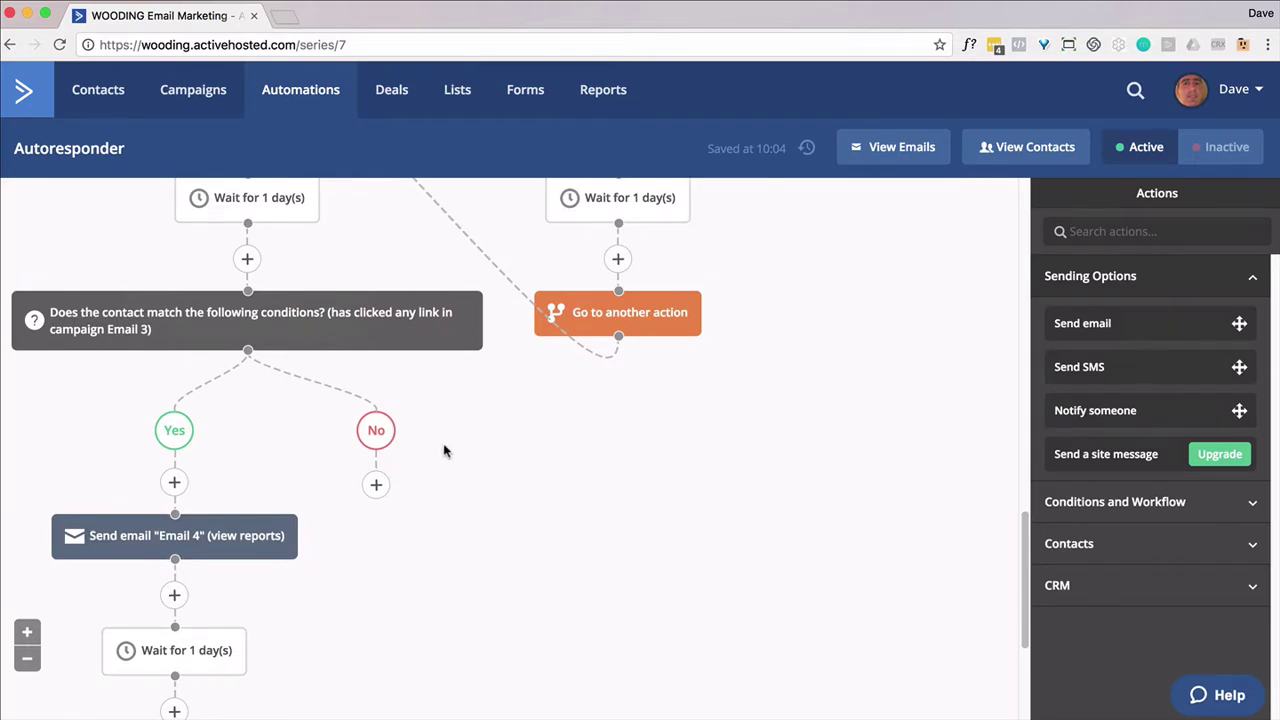
# Add a Send email action for the existing Email 3 on the No branch of the Email 3 link-click condition.
pyautogui.click(376, 485)
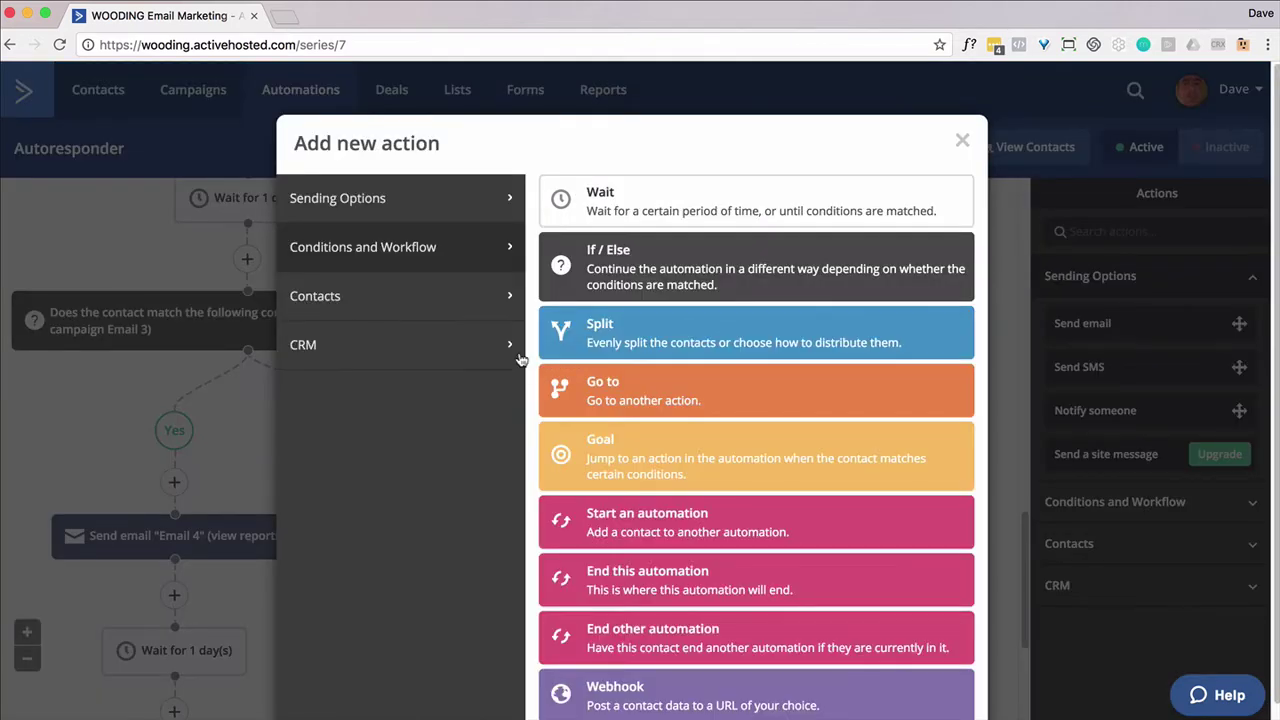
pyautogui.click(474, 208)
pyautogui.click(617, 210)
pyautogui.click(322, 436)
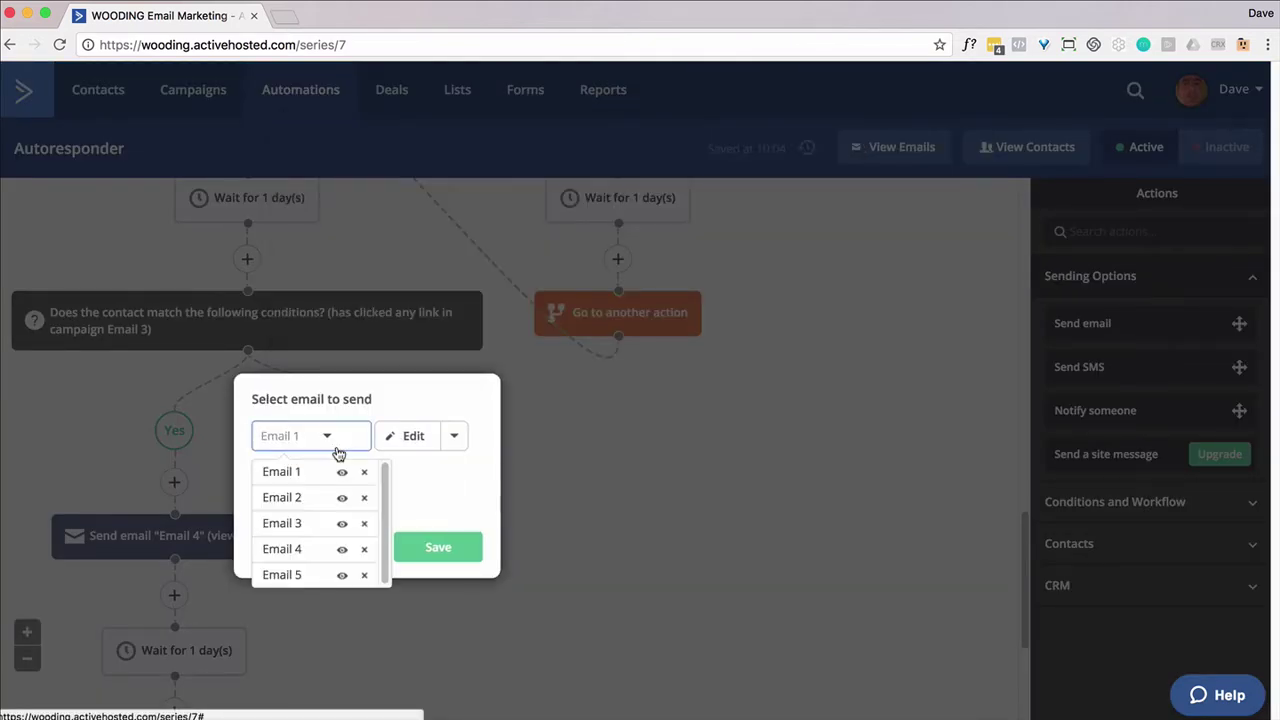
pyautogui.click(288, 523)
pyautogui.click(418, 558)
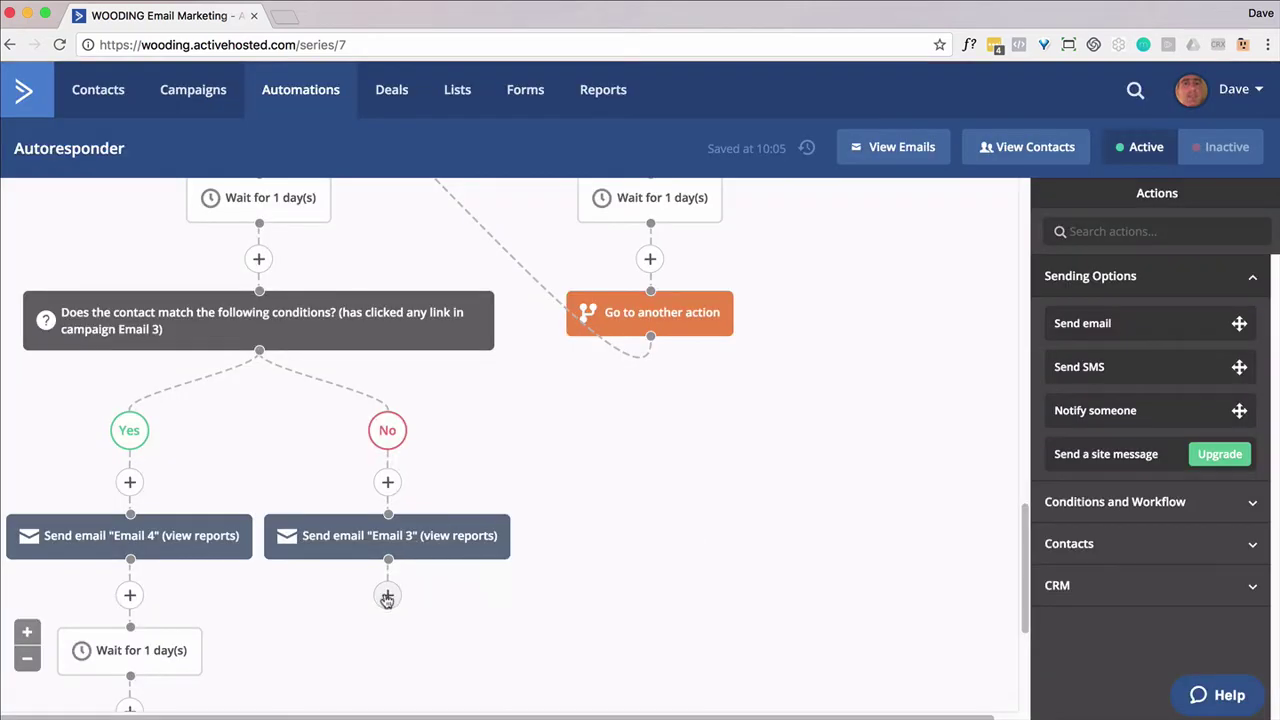
# Add a 1-day Wait below the resent Email 3 on the No branch, followed by a Go to action connected to Email 4.
pyautogui.click(386, 594)
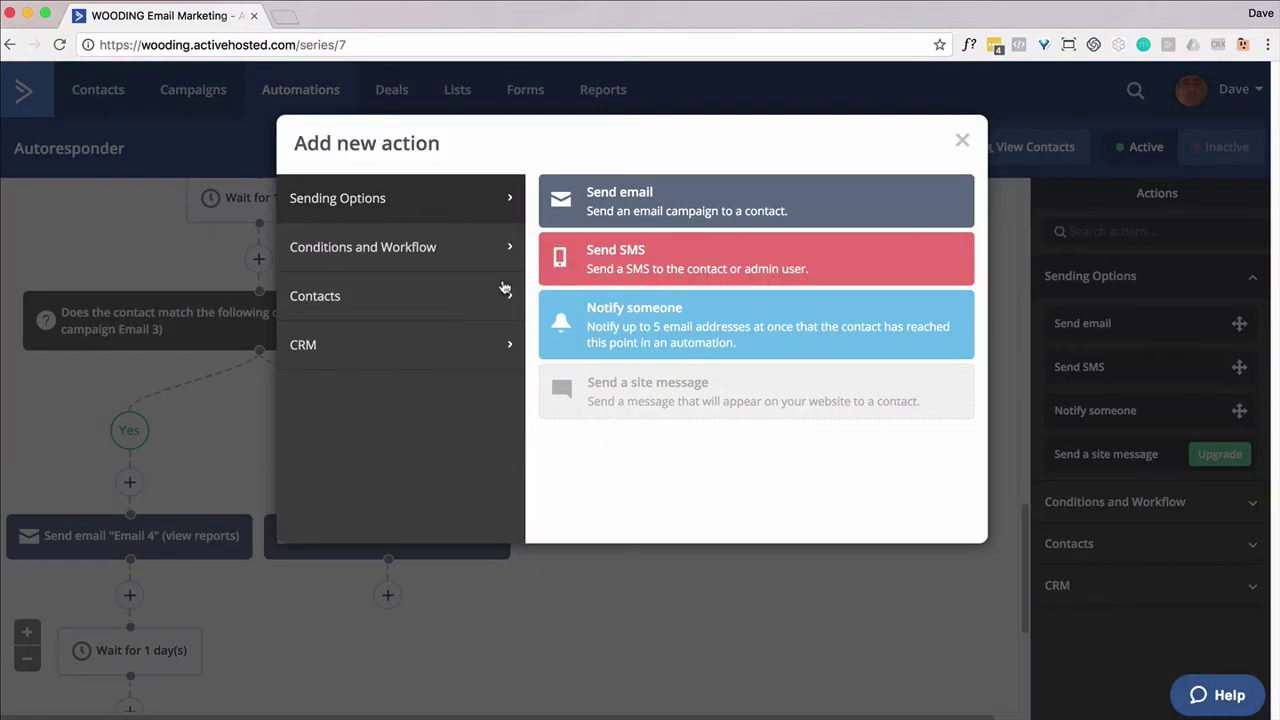
pyautogui.click(489, 252)
pyautogui.click(597, 205)
pyautogui.click(323, 582)
pyautogui.click(514, 640)
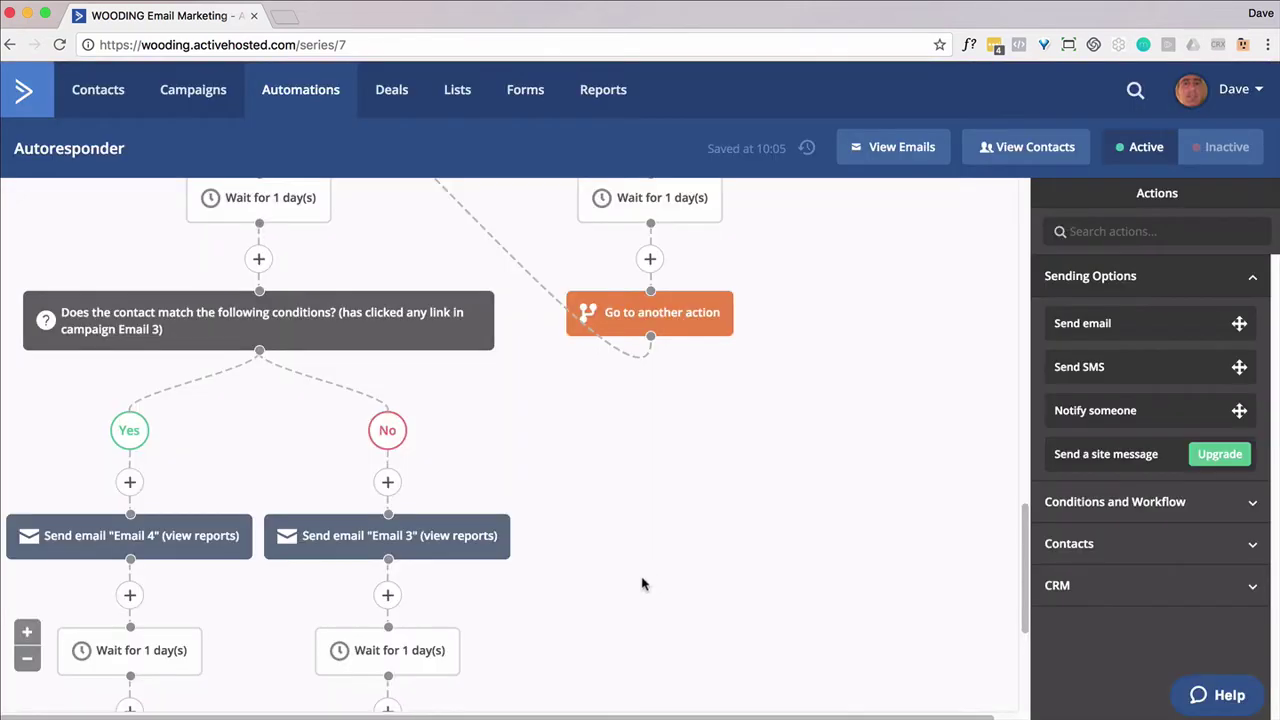
pyautogui.click(389, 590)
pyautogui.click(620, 390)
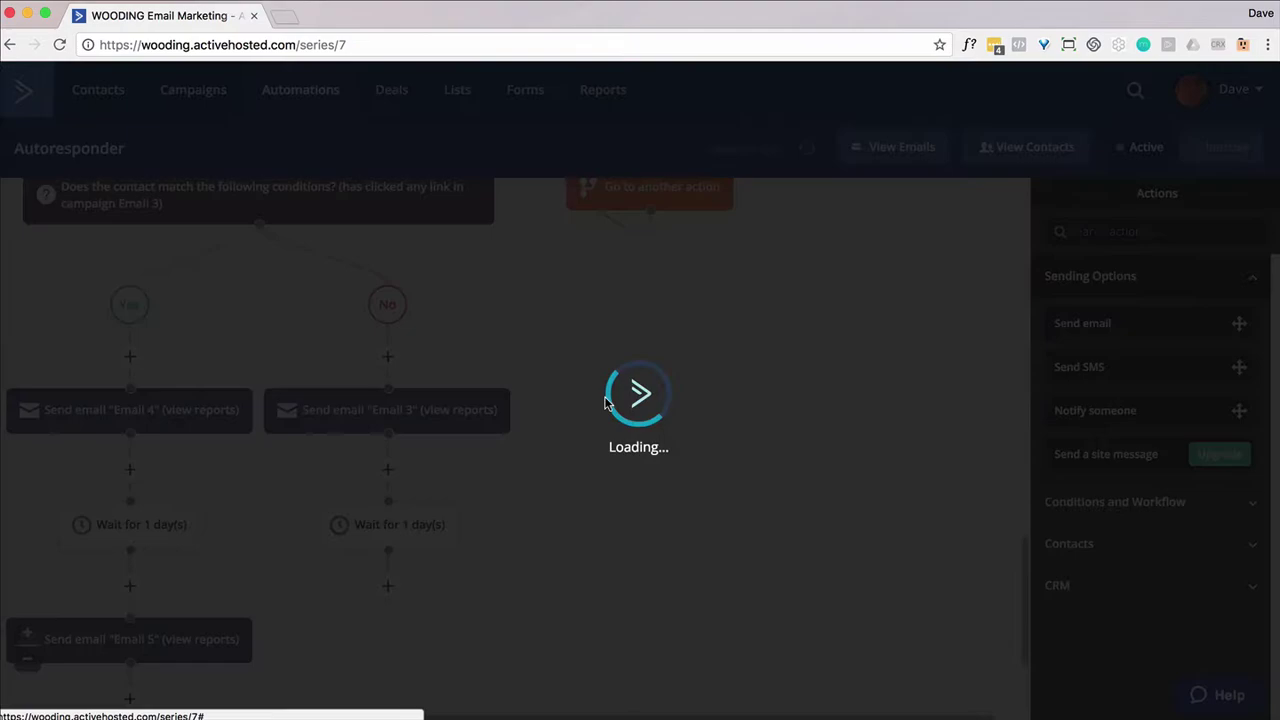
pyautogui.moveTo(387, 680); pyautogui.dragTo(129, 370)
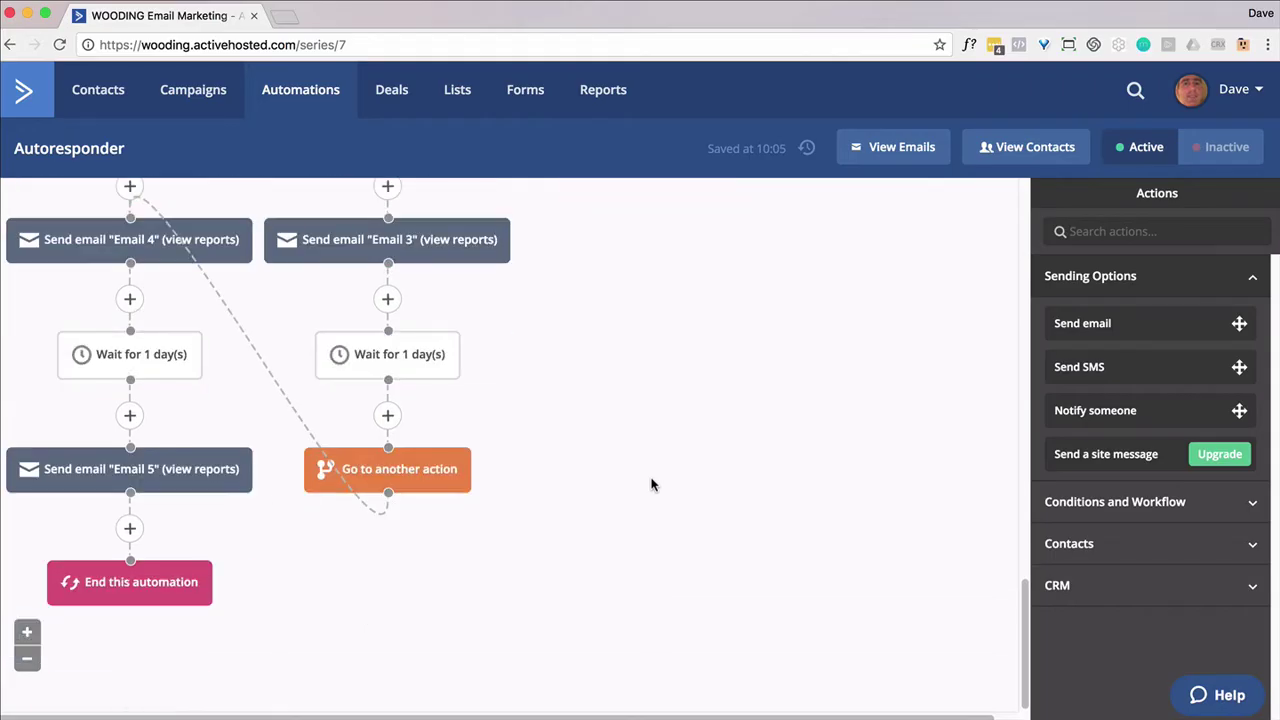
# Insert an If/Else between the 1-day wait after Email 4 and Email 5, with condition "Has clicked on a link", campaign Email 4, any link.
pyautogui.click(129, 521)
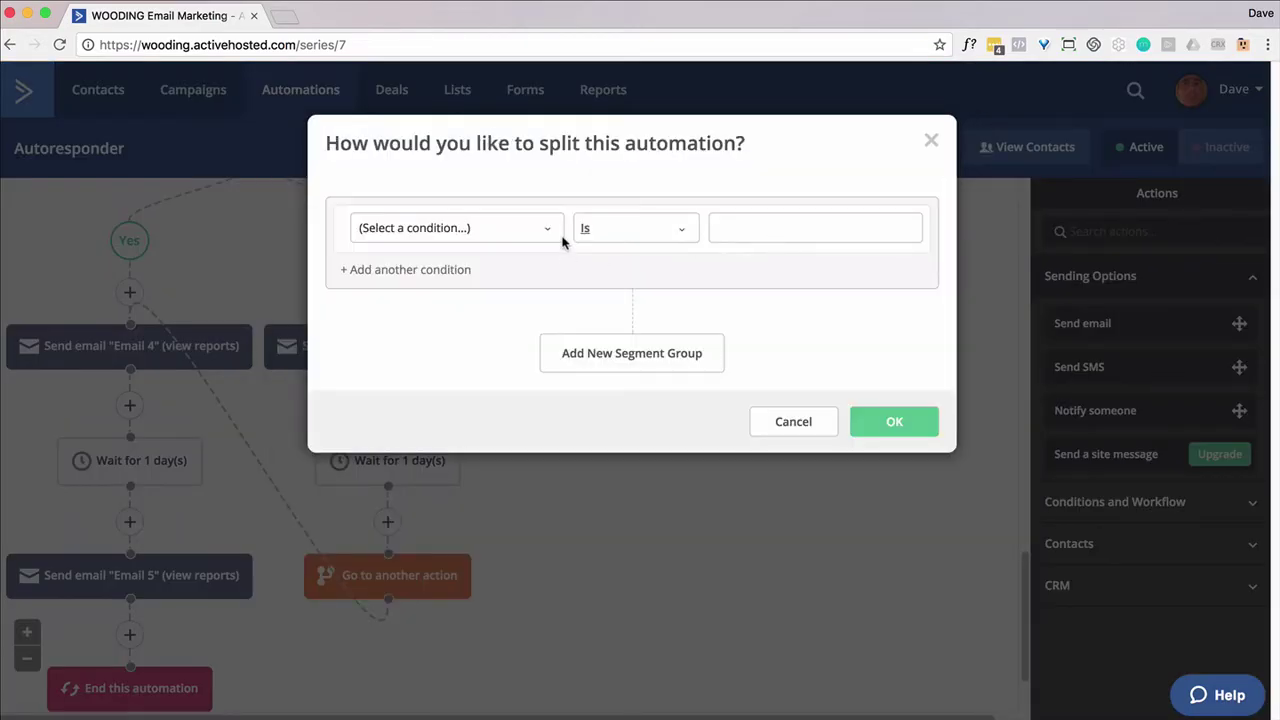
pyautogui.click(555, 230)
pyautogui.click(380, 300)
pyautogui.click(400, 330)
pyautogui.click(600, 228)
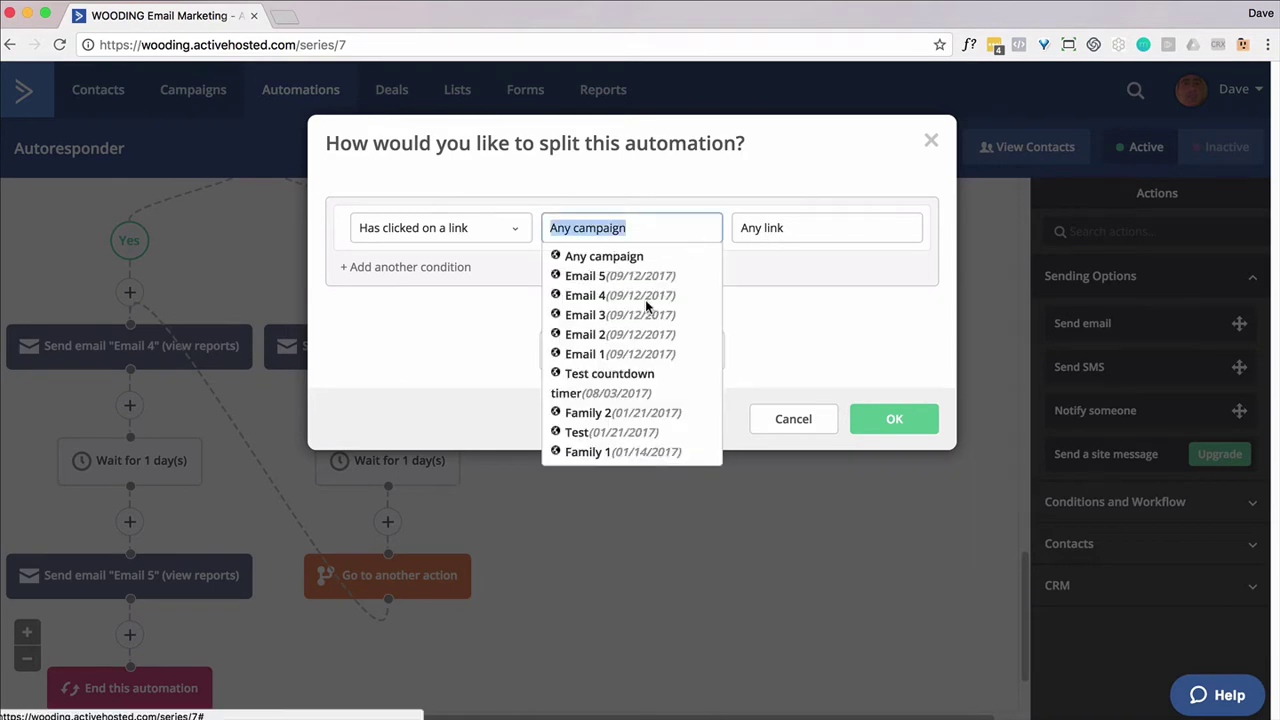
pyautogui.click(645, 300)
pyautogui.click(866, 420)
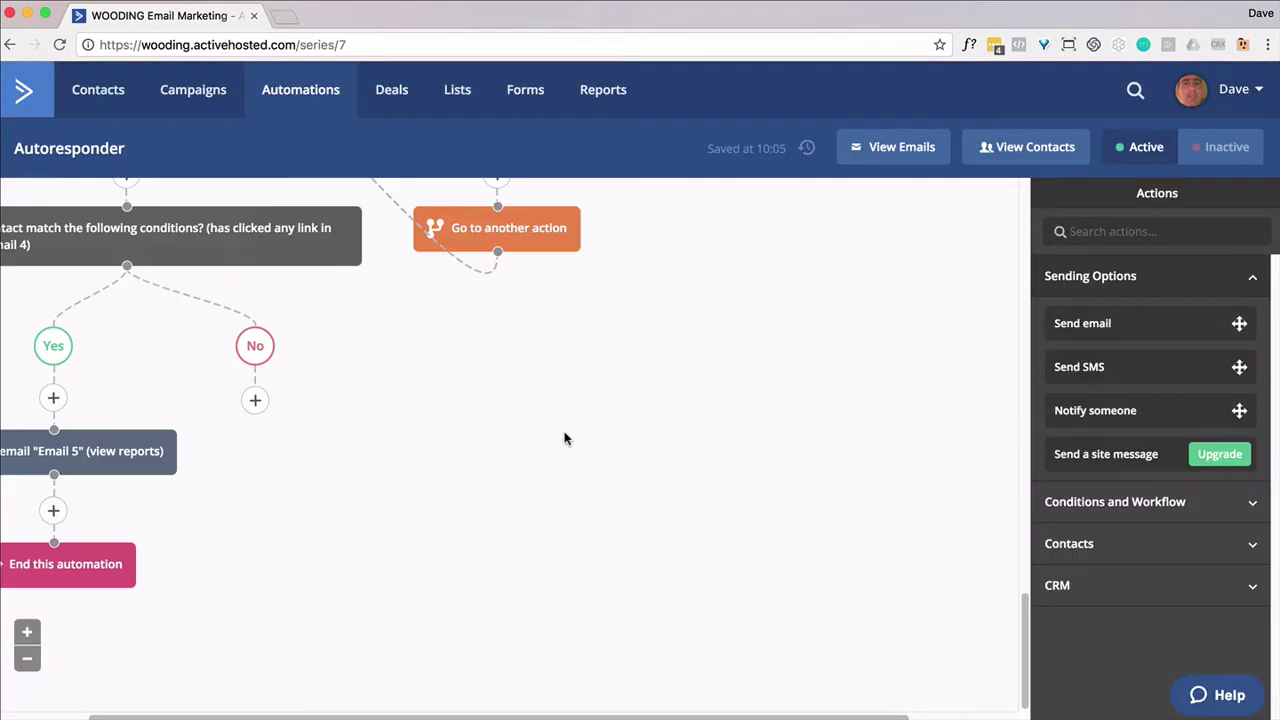
# Add a Send email action for the existing Email 4 on the No branch of the Email 4 link-click condition.
pyautogui.click(255, 400)
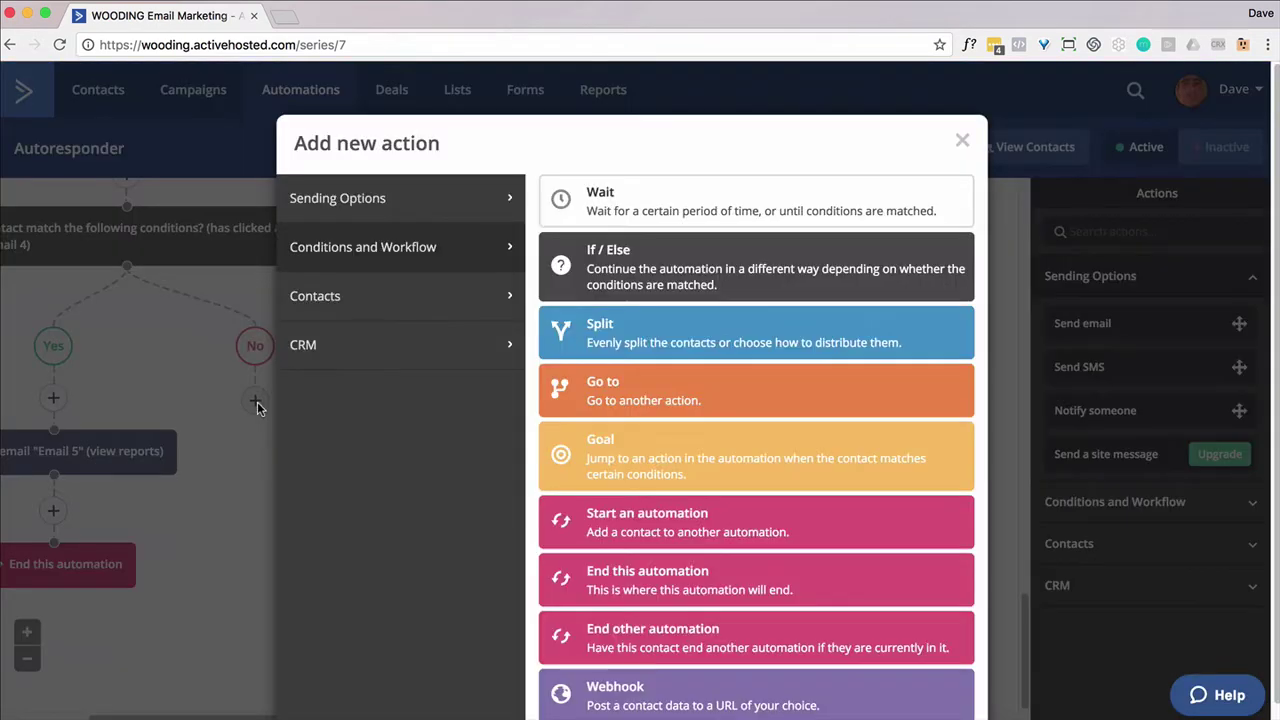
pyautogui.click(591, 220)
pyautogui.click(206, 351)
pyautogui.click(161, 464)
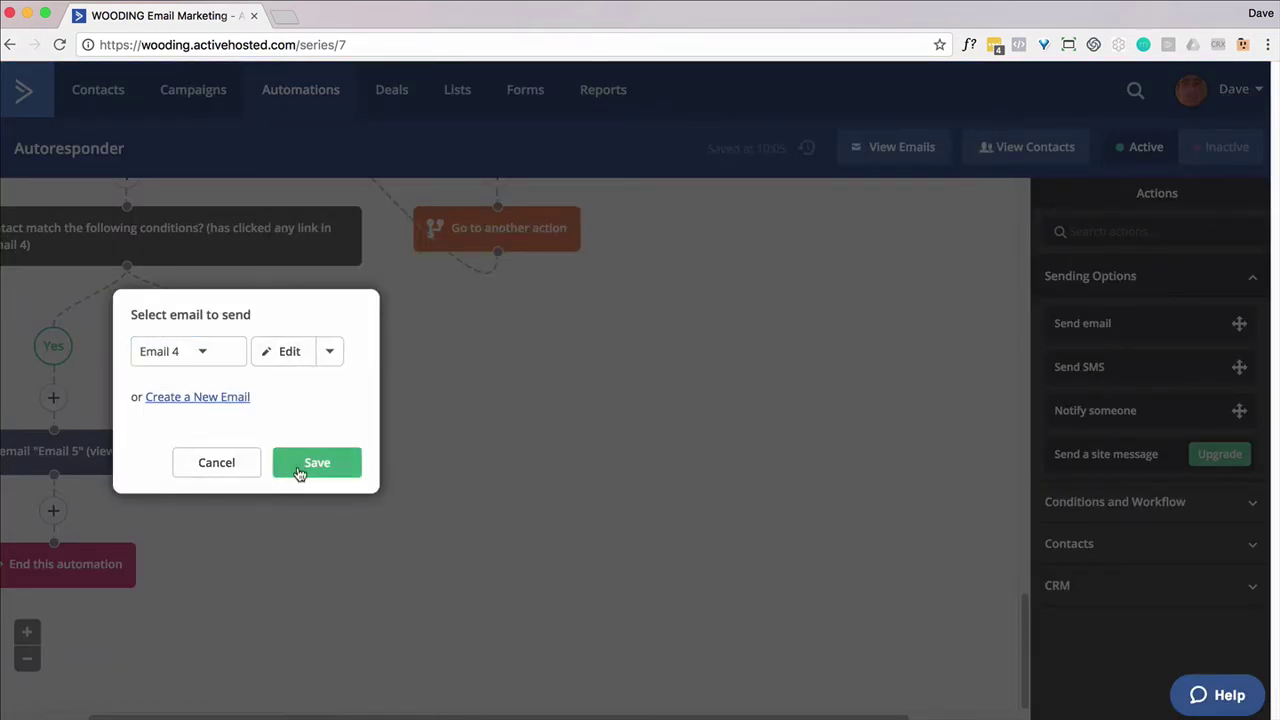
pyautogui.click(302, 468)
# Add a 1-day Wait below the resent Email 4 on the No branch, followed by a Go to action connected to Email 5.
pyautogui.click(279, 511)
pyautogui.click(464, 265)
pyautogui.click(603, 220)
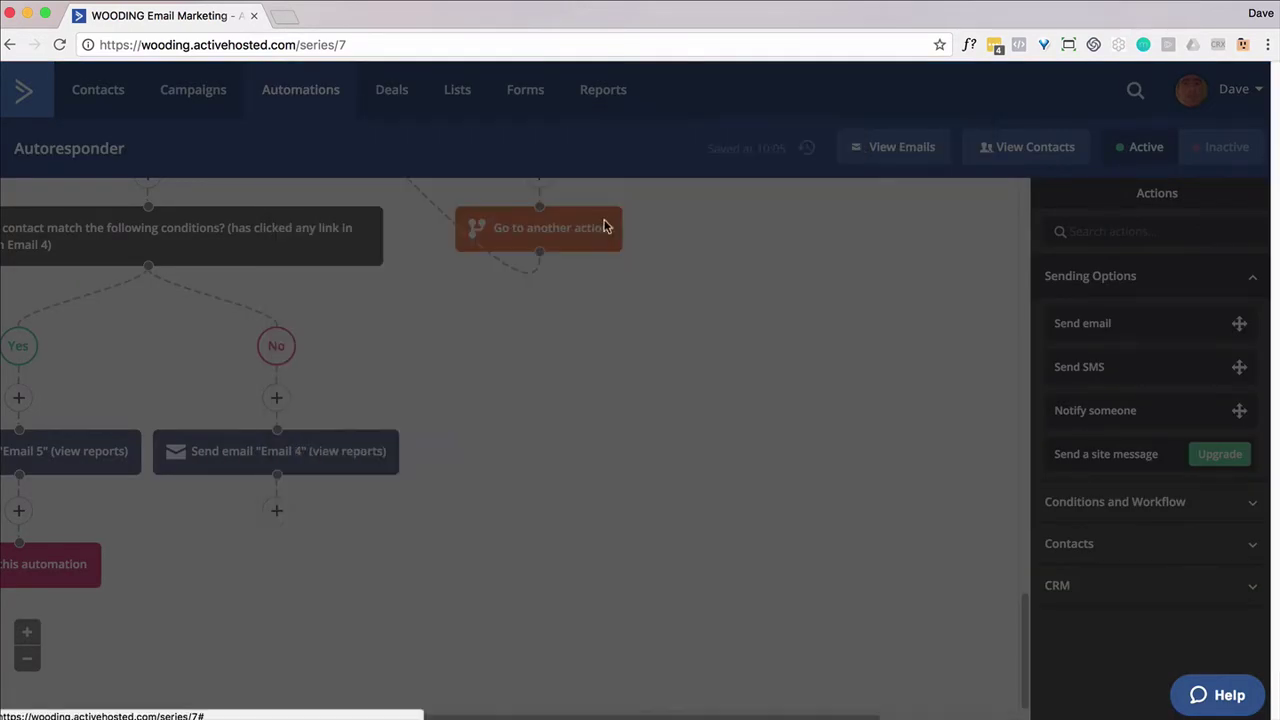
pyautogui.click(412, 555)
pyautogui.click(279, 633)
pyautogui.click(603, 390)
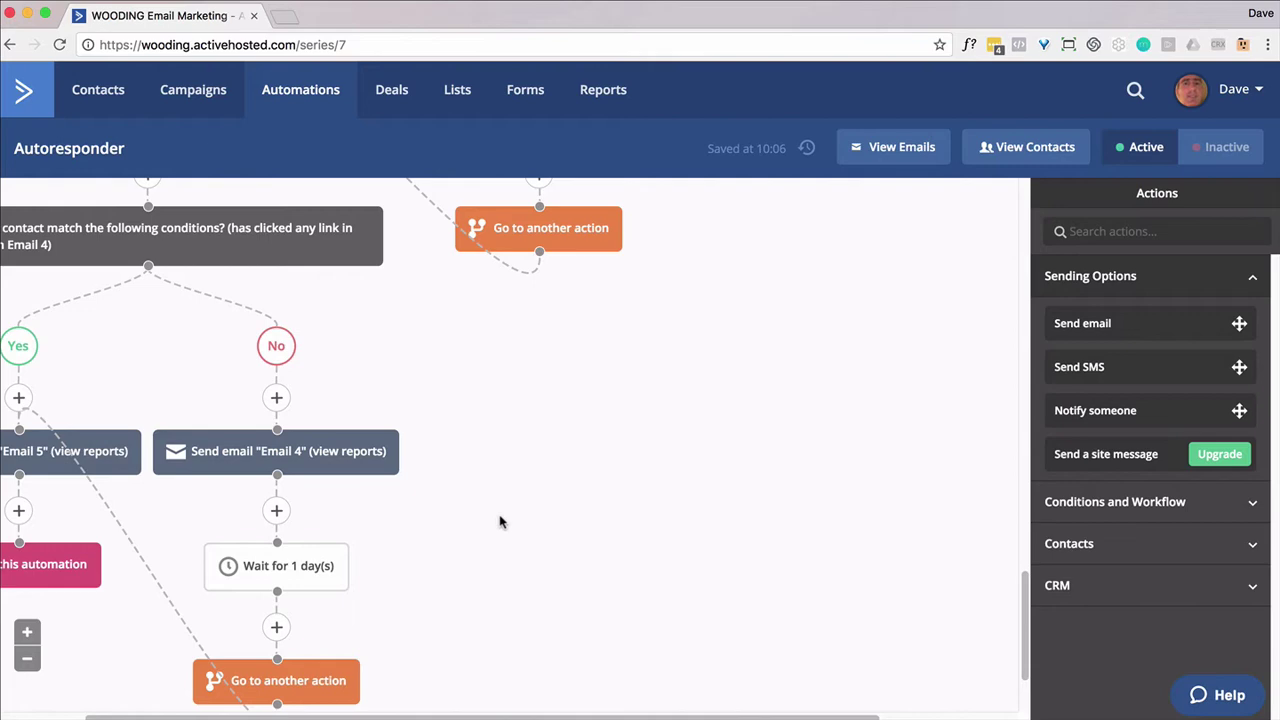
# Insert an If/Else directly after Email 5, before the automation's end, with condition "Has clicked on a link", campaign Email 5, any link.
pyautogui.moveTo(670, 716); pyautogui.dragTo(588, 714)
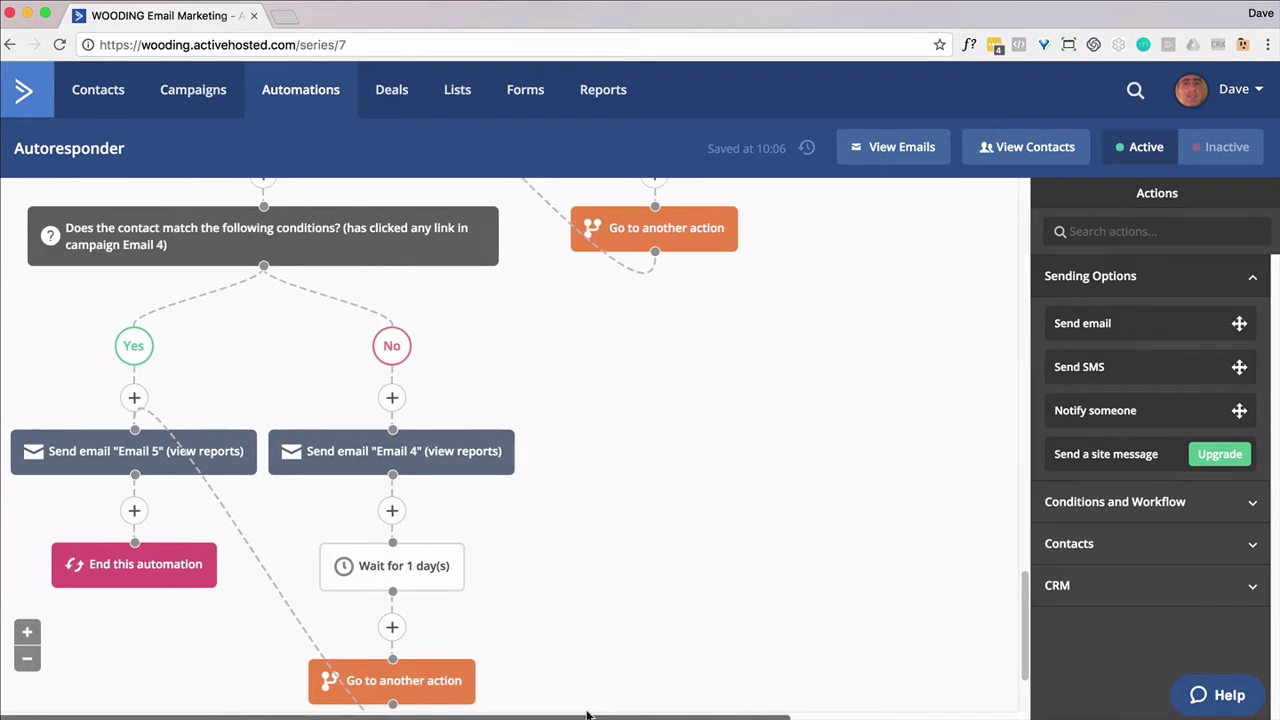
pyautogui.click(134, 510)
pyautogui.click(606, 343)
pyautogui.click(394, 302)
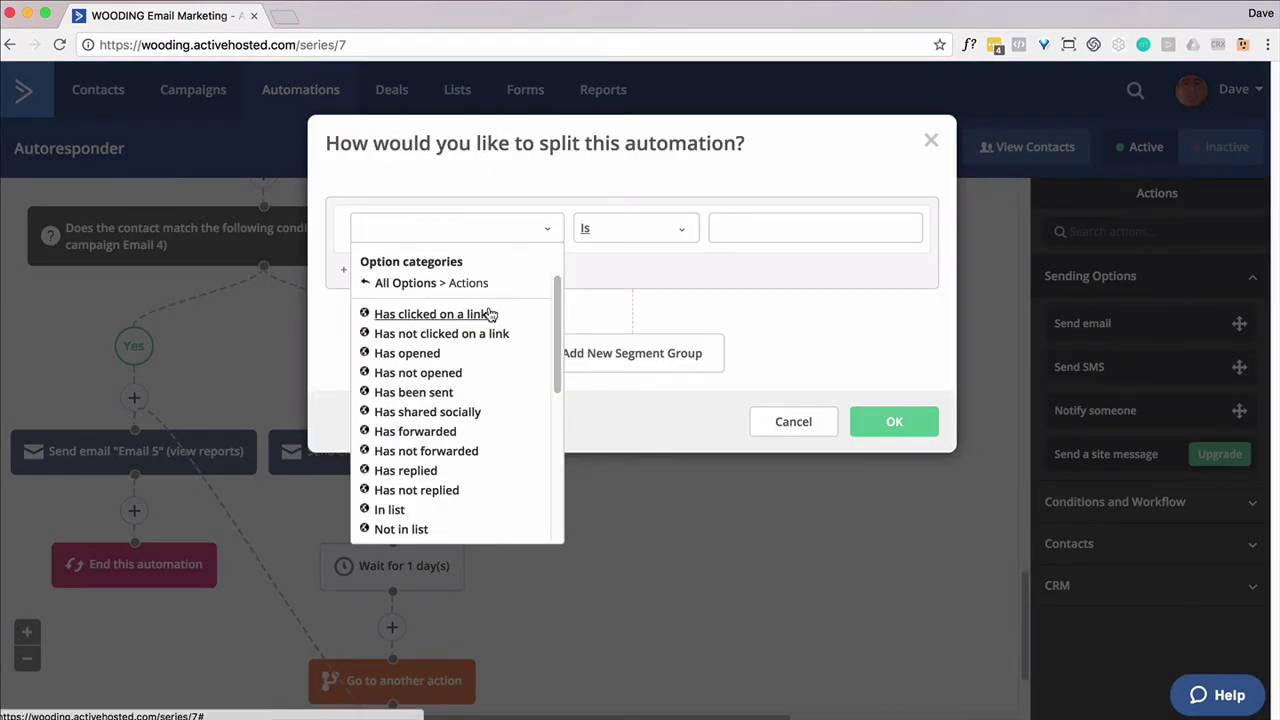
pyautogui.click(440, 314)
pyautogui.click(631, 228)
pyautogui.click(590, 337)
pyautogui.click(872, 408)
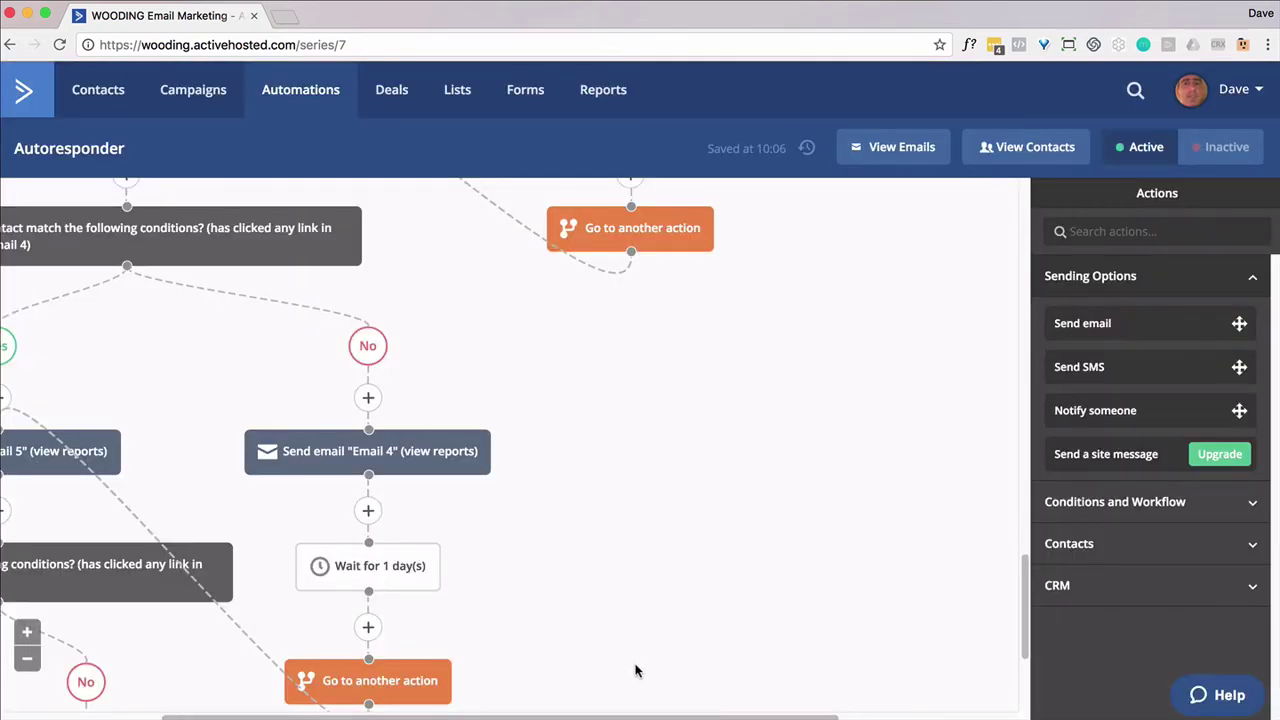
# Add a Send email action for the existing Email 5 on the No branch of the Email 5 link-click condition.
pyautogui.scroll(-3, 400, 520)
pyautogui.click(334, 500)
pyautogui.click(467, 215)
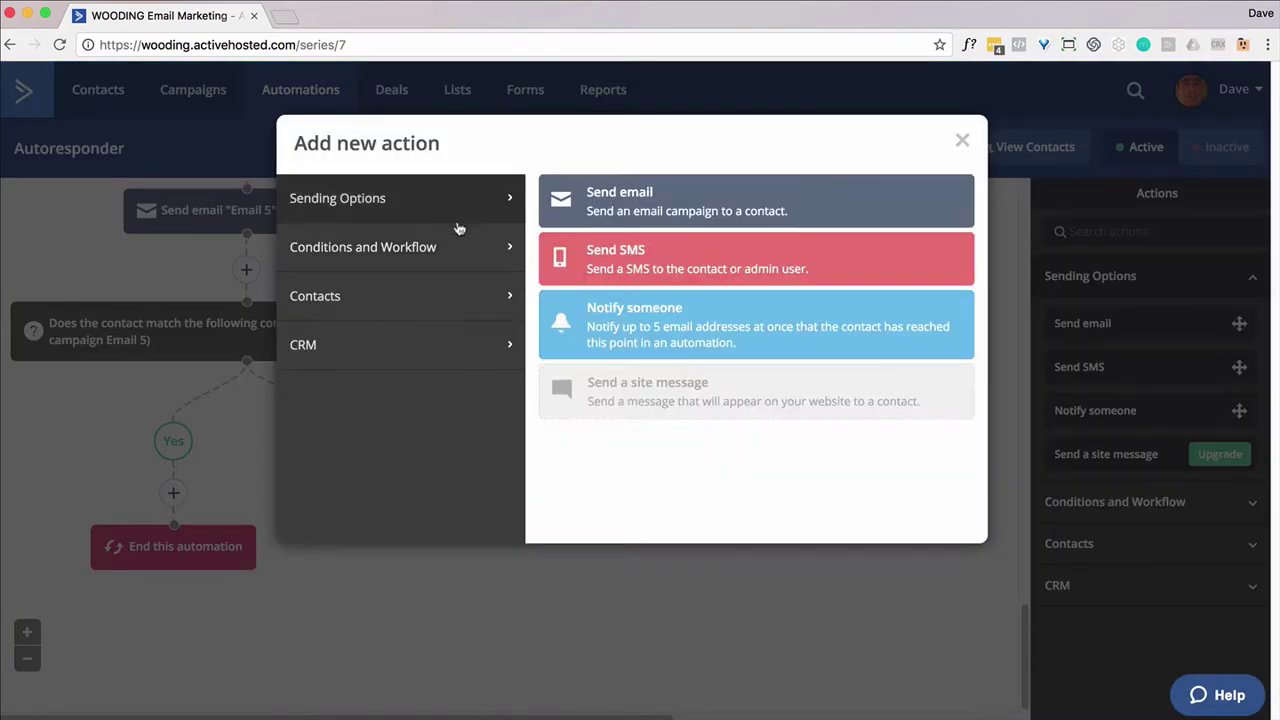
pyautogui.click(700, 198)
pyautogui.click(314, 457)
pyautogui.click(310, 581)
pyautogui.click(374, 558)
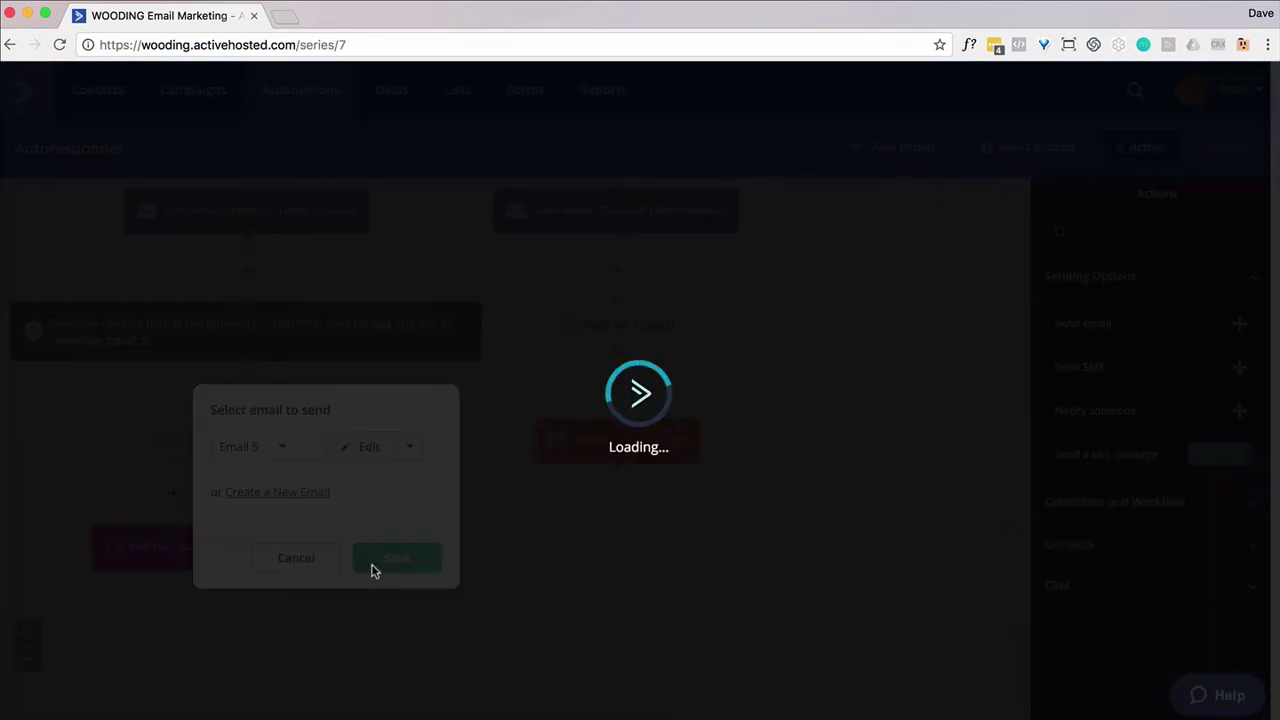
# Add a 1-day Wait below the resent Email 5, followed by a Go to action connected to the "End this automation" action.
pyautogui.click(334, 598)
pyautogui.click(400, 247)
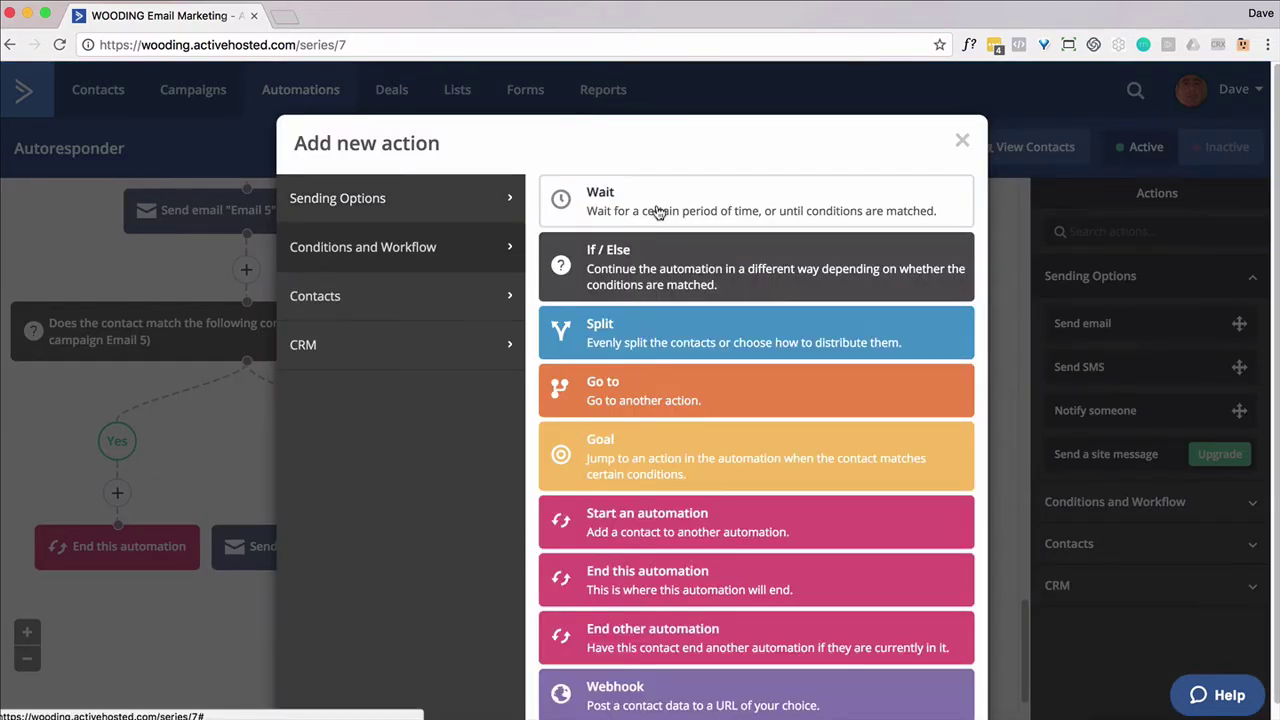
pyautogui.click(657, 205)
pyautogui.click(500, 652)
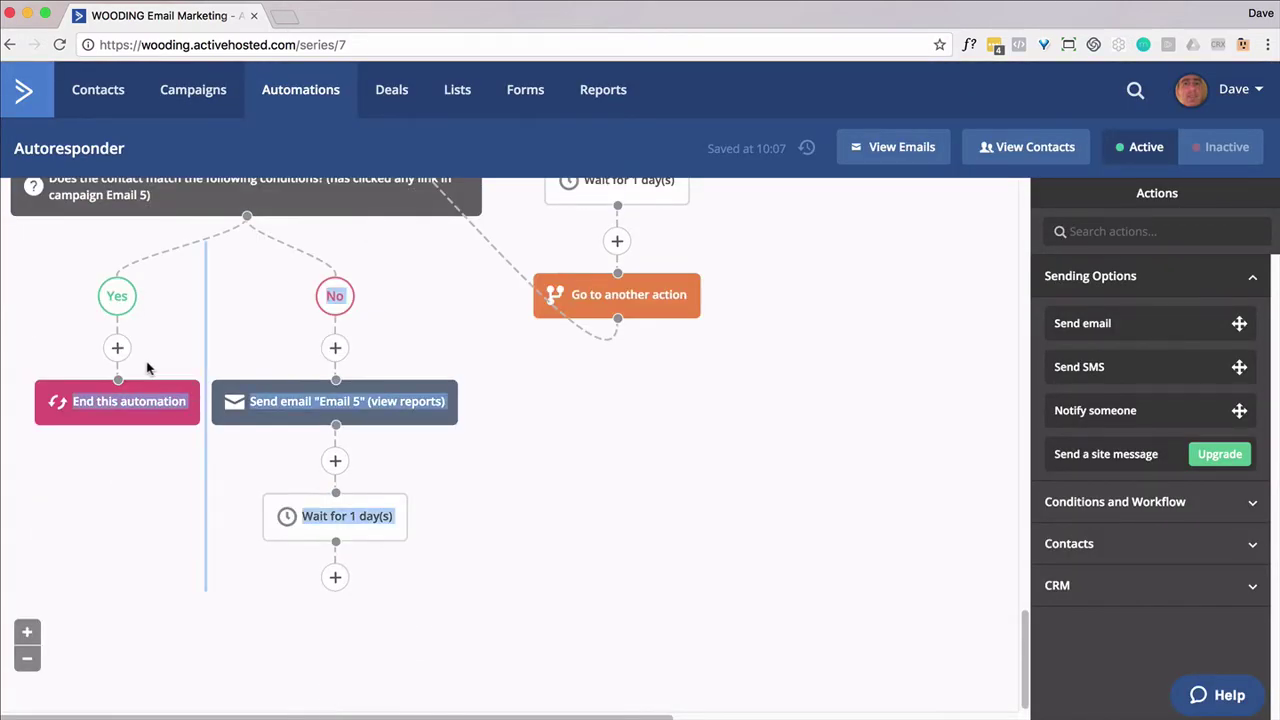
pyautogui.click(334, 577)
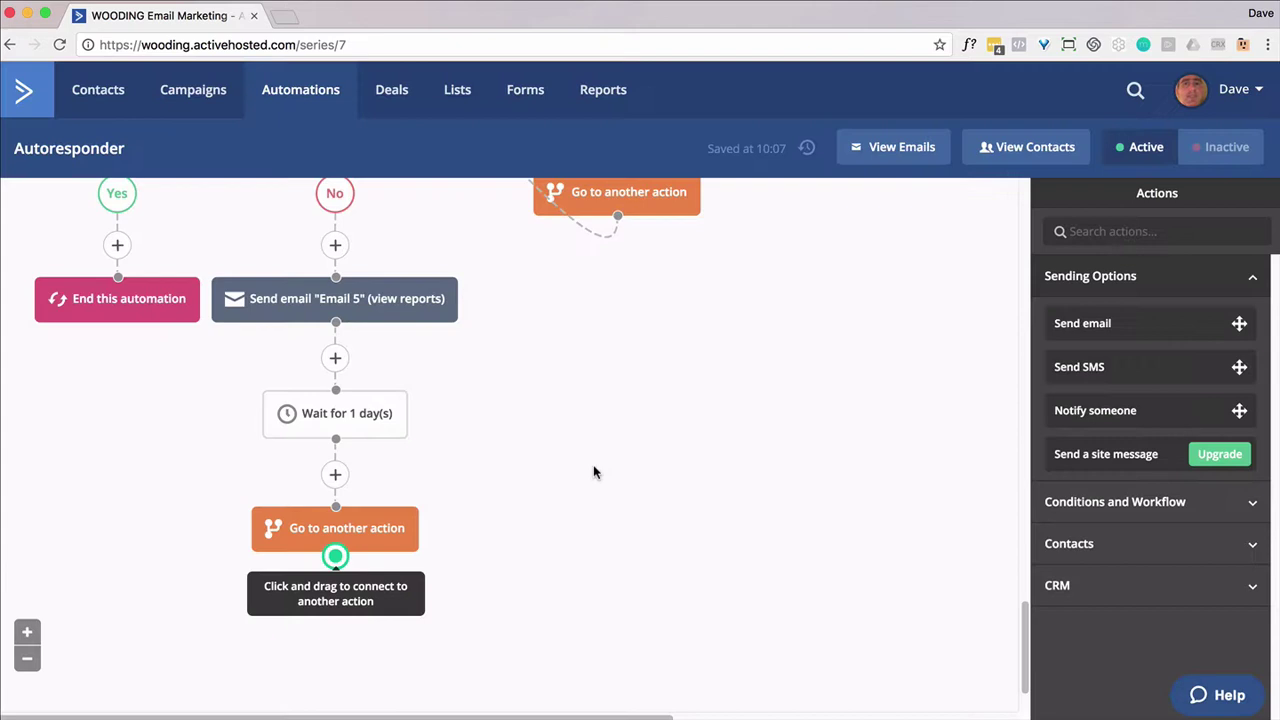
pyautogui.moveTo(337, 557); pyautogui.dragTo(149, 296)
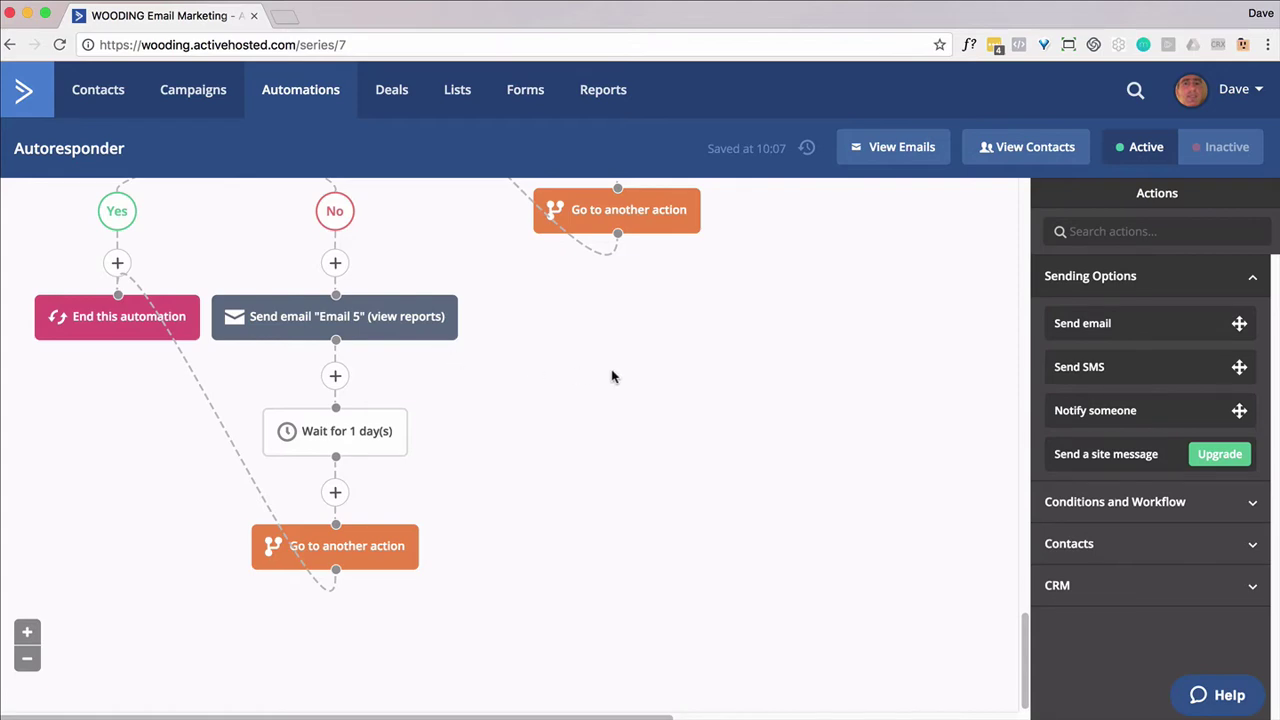
# Review the whole automation flow from the form-submission start to the end action, checking each resend branch and its link back.
pyautogui.scroll(10, 711, 404)
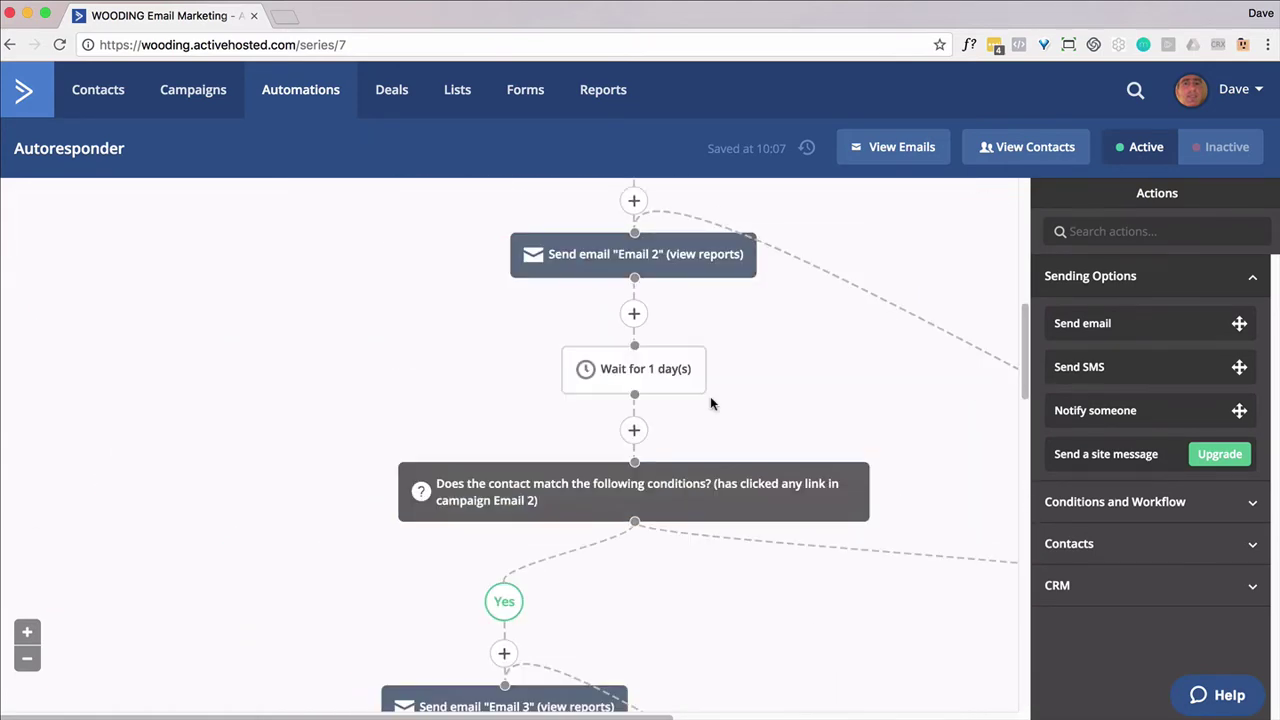
pyautogui.press('super+minus')
pyautogui.press('super+minus')
pyautogui.press('super+minus')
pyautogui.press('super+minus')
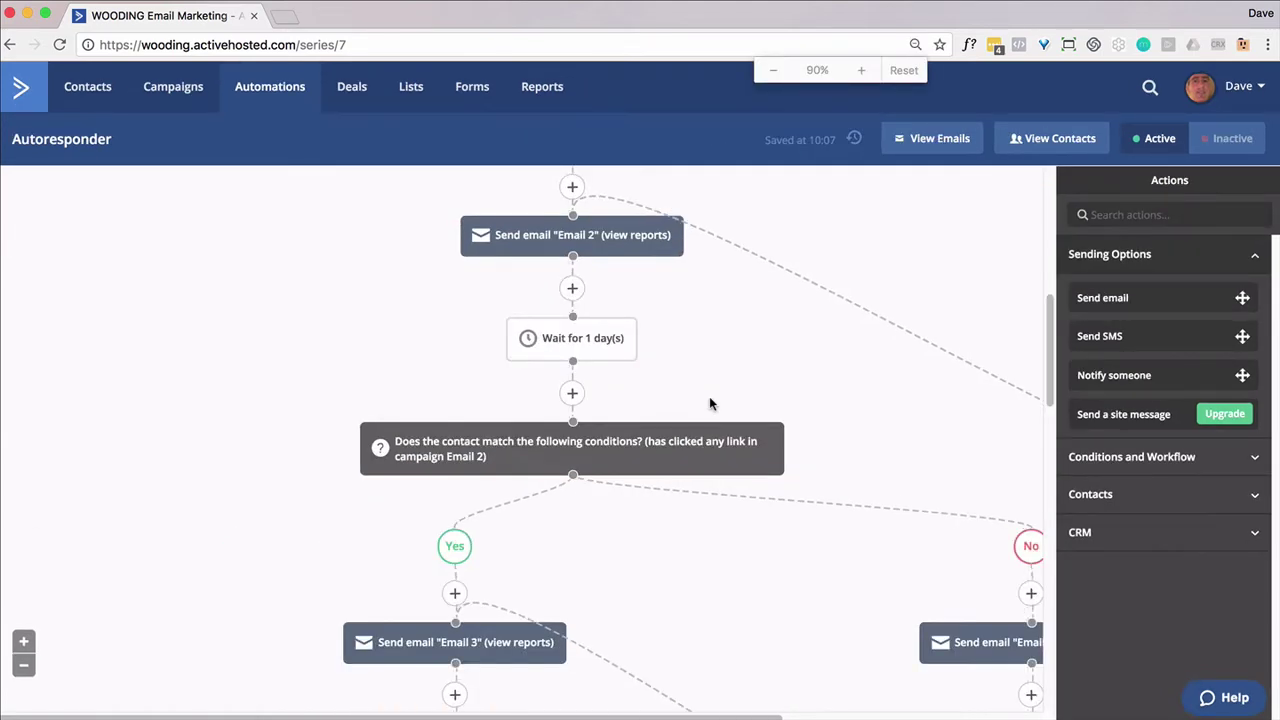
pyautogui.press('super+minus')
pyautogui.press('super+minus')
pyautogui.press('super+minus')
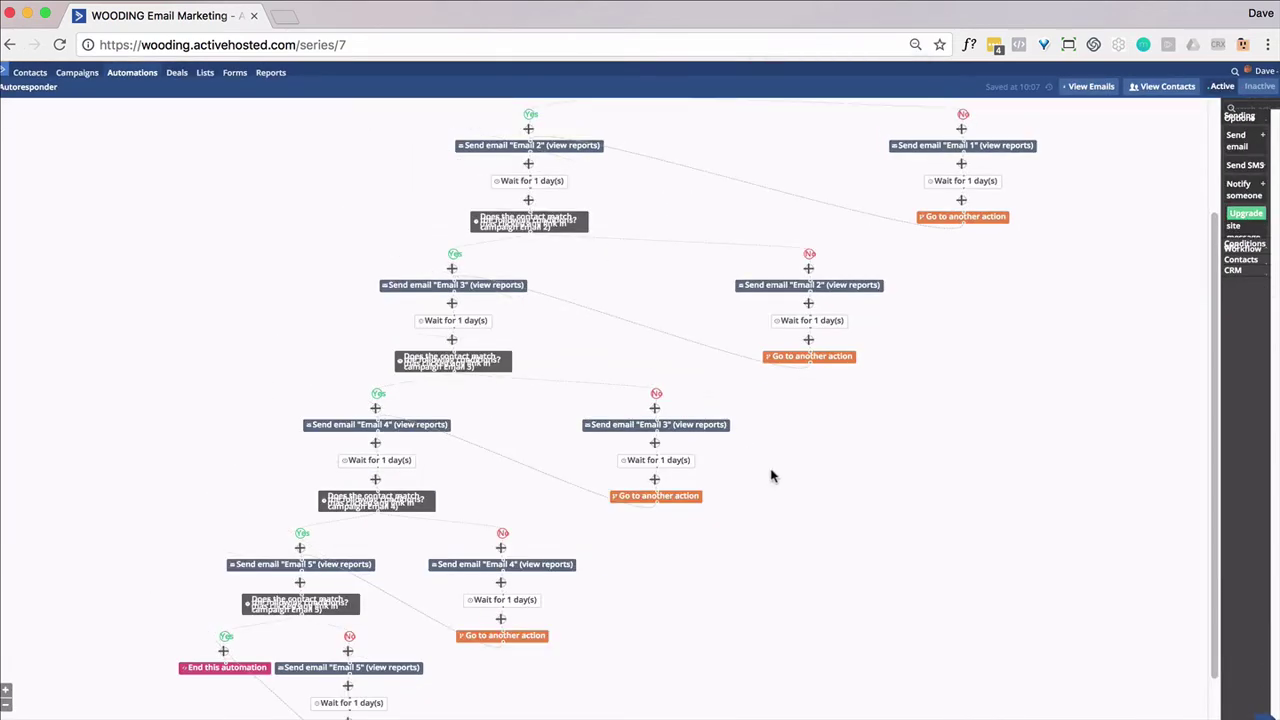
pyautogui.scroll(3, 772, 477)
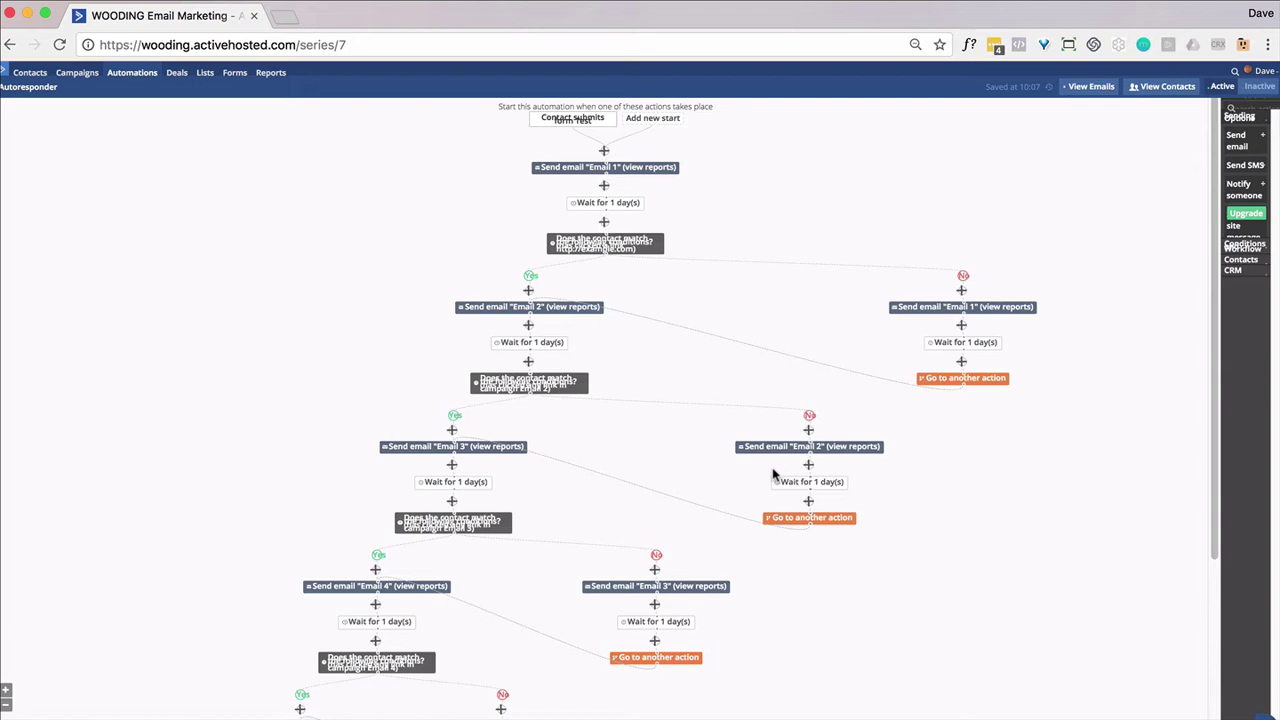
pyautogui.scroll(-4, 728, 474)
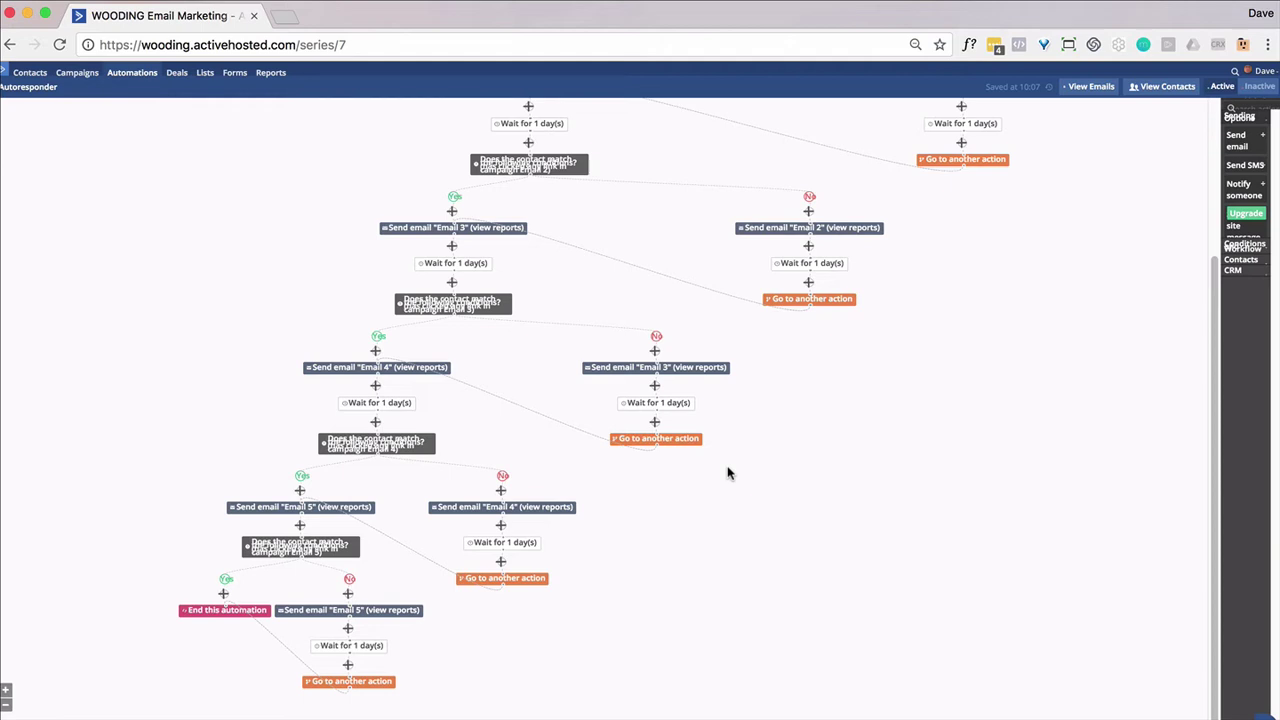
pyautogui.scroll(4, 728, 474)
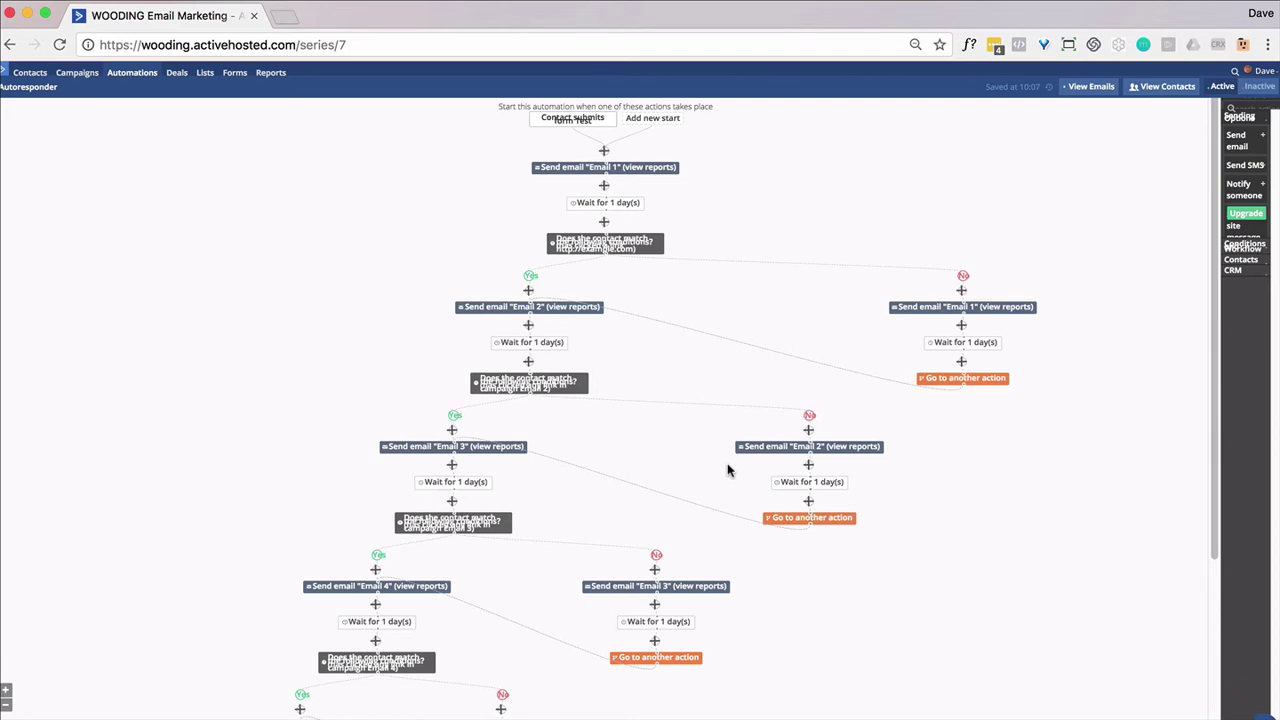
pyautogui.press('super+equal')
pyautogui.press('super+equal')
pyautogui.press('super+equal')
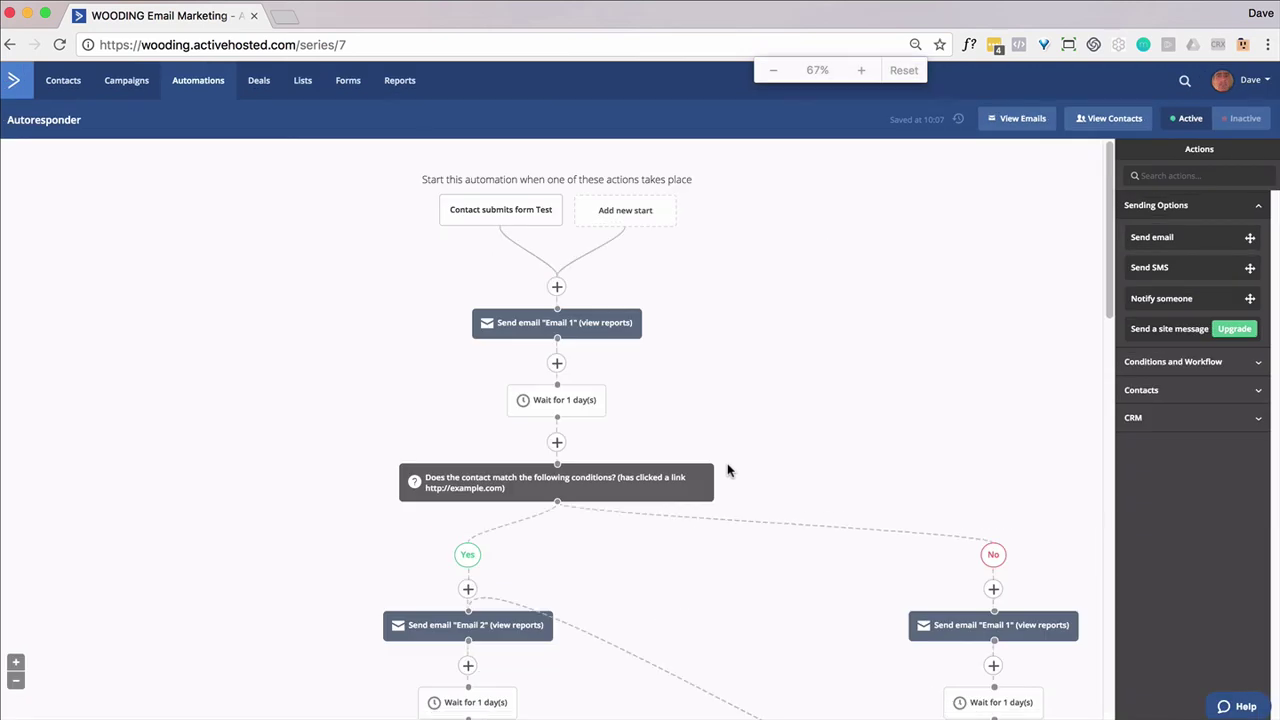
pyautogui.press('super+equal')
pyautogui.press('super+equal')
pyautogui.press('super+equal')
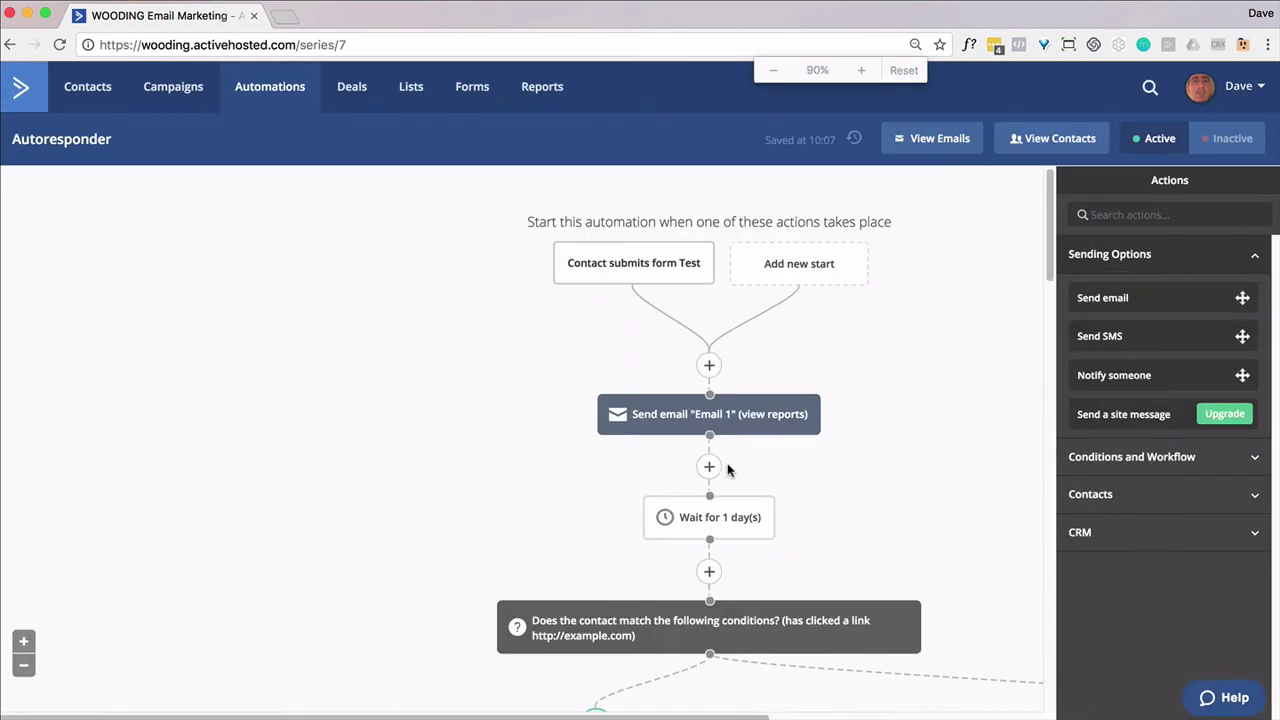
pyautogui.press('super+equal')
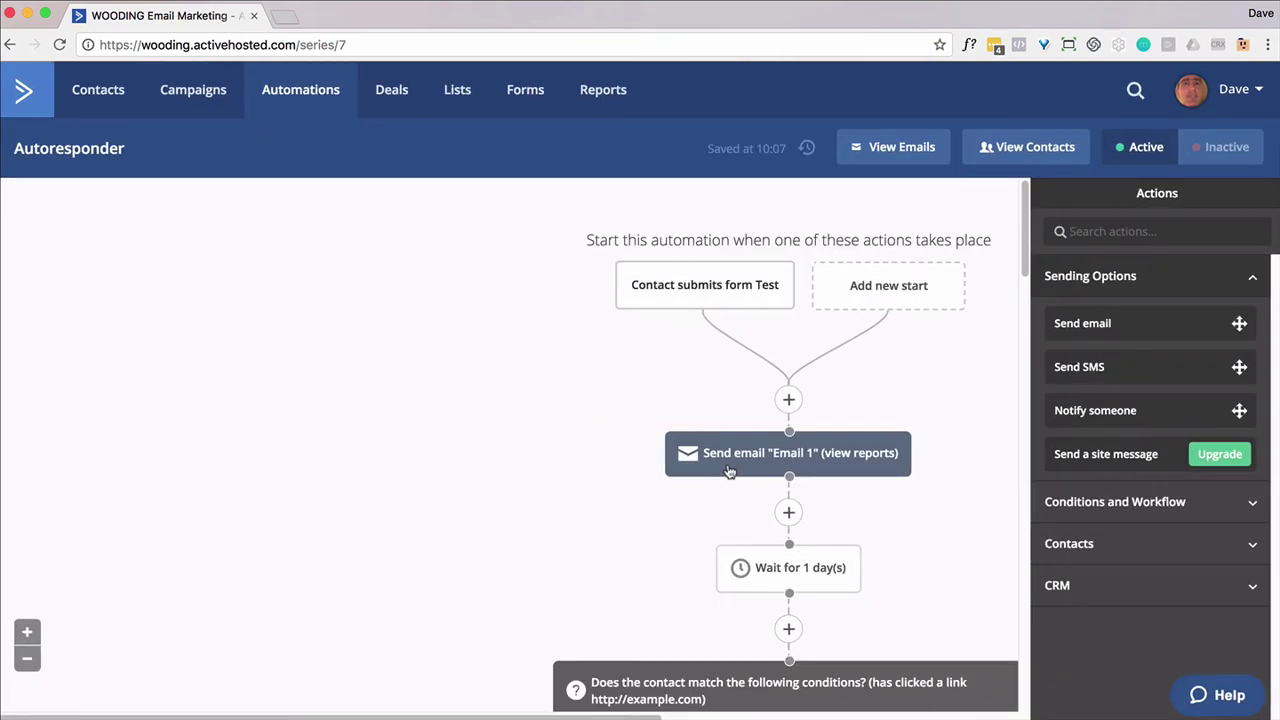